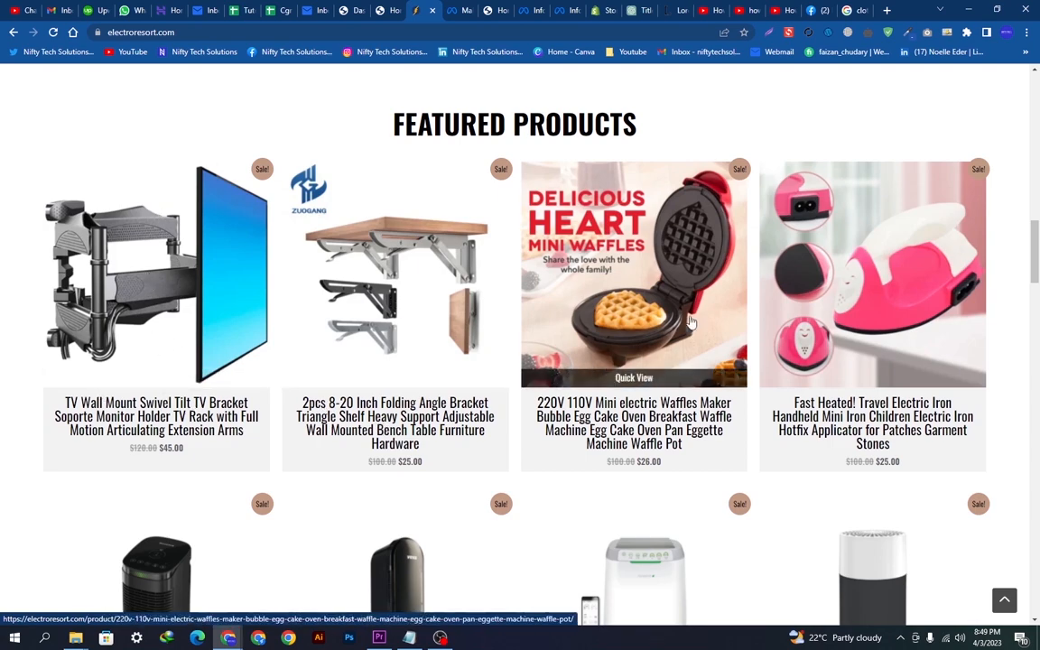
# - Examine the featured products section on the electroresort.com home page
pyautogui.moveTo(1037, 240); pyautogui.dragTo(1021, 280)
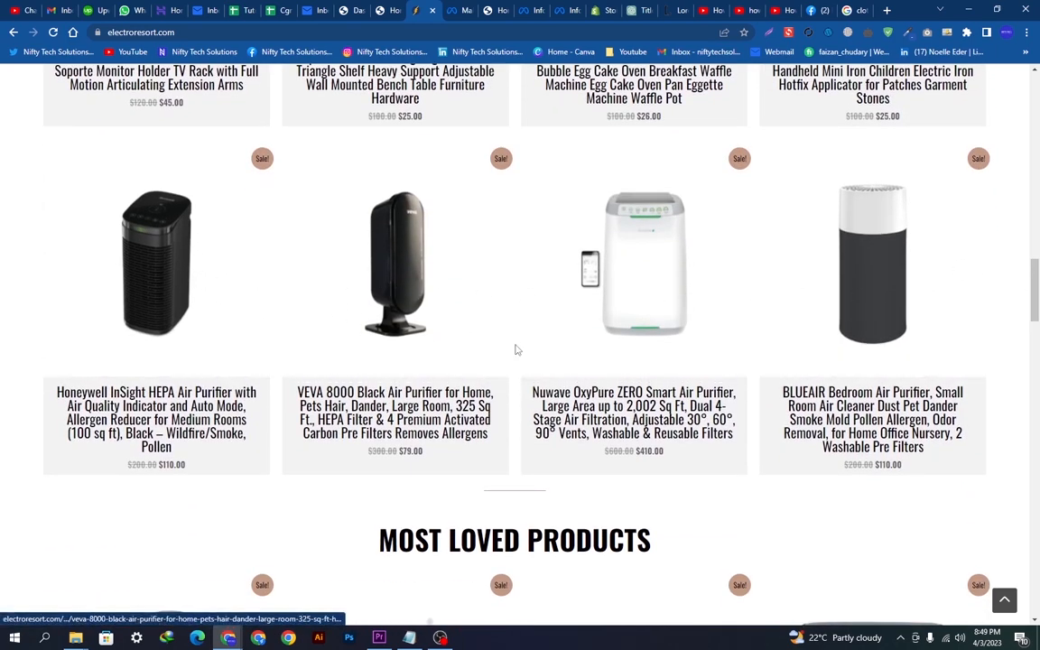
pyautogui.scroll(9, 518, 349)
pyautogui.scroll(-9, 521, 351)
pyautogui.scroll(9, 523, 353)
pyautogui.scroll(-9, 522, 349)
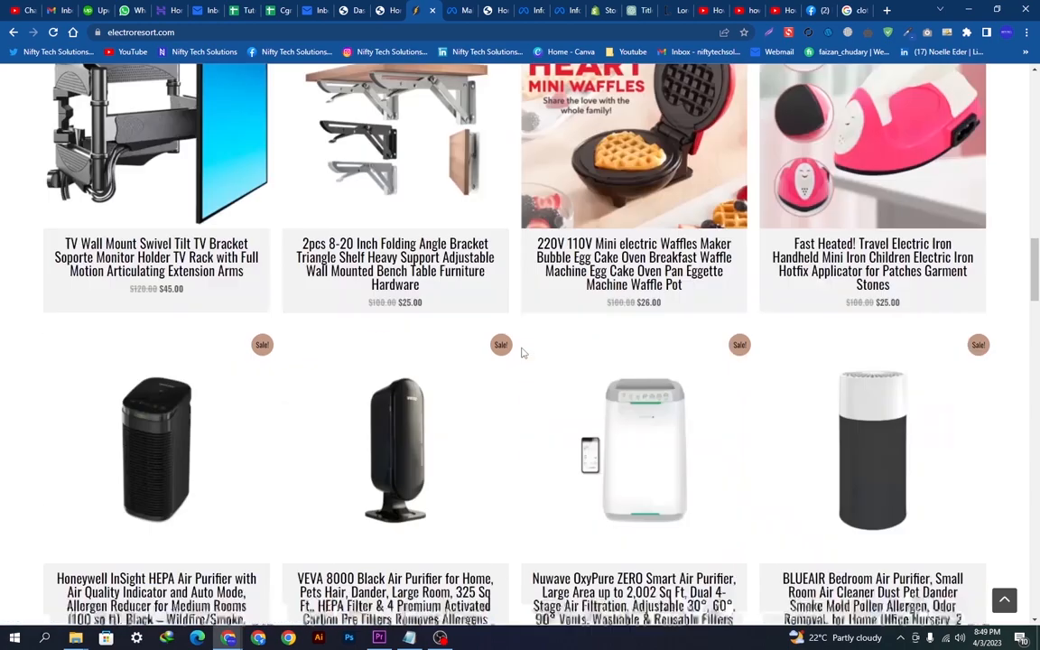
pyautogui.moveTo(1034, 276); pyautogui.dragTo(993, 279)
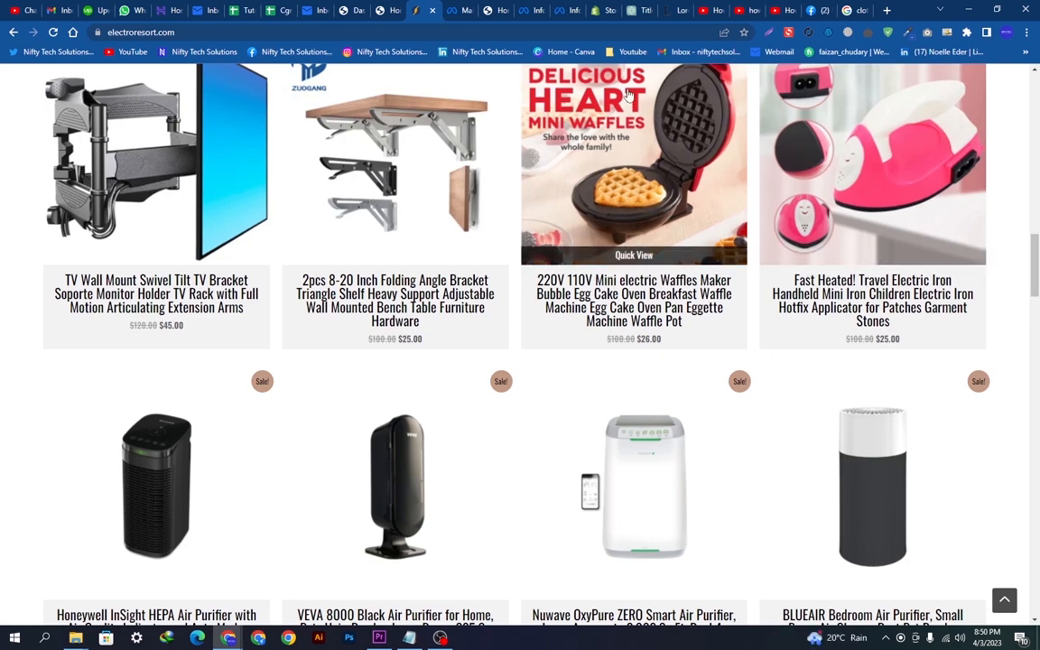
# - Switch to the Mall of USA storefront, minimize the chat popup and examine its Popular Products section
pyautogui.click(379, 9)
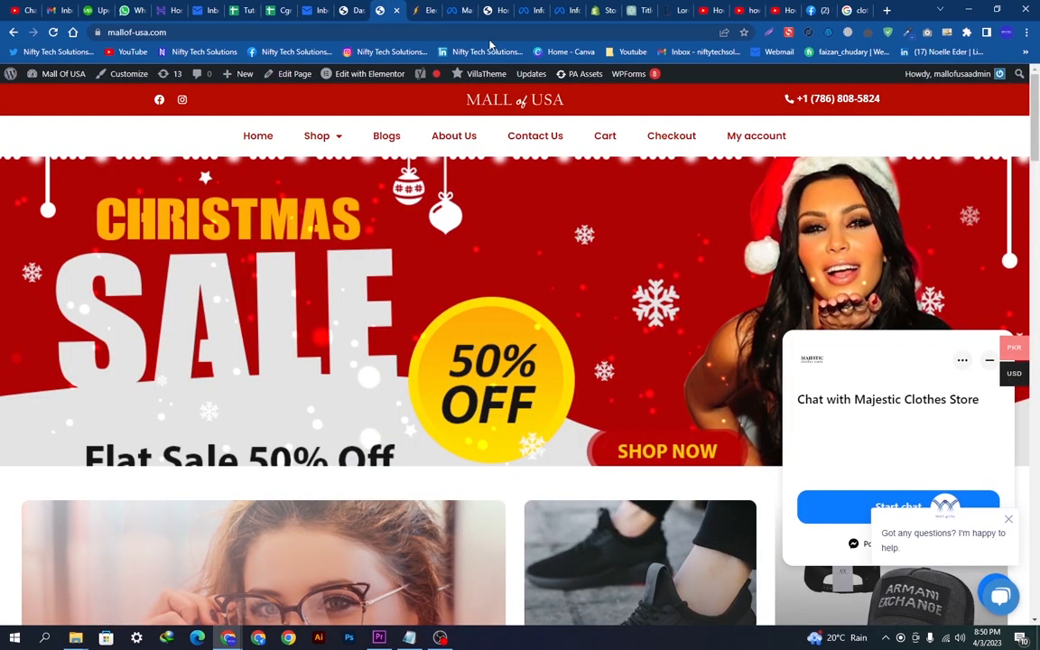
pyautogui.click(991, 361)
pyautogui.moveTo(1033, 212); pyautogui.dragTo(1031, 425)
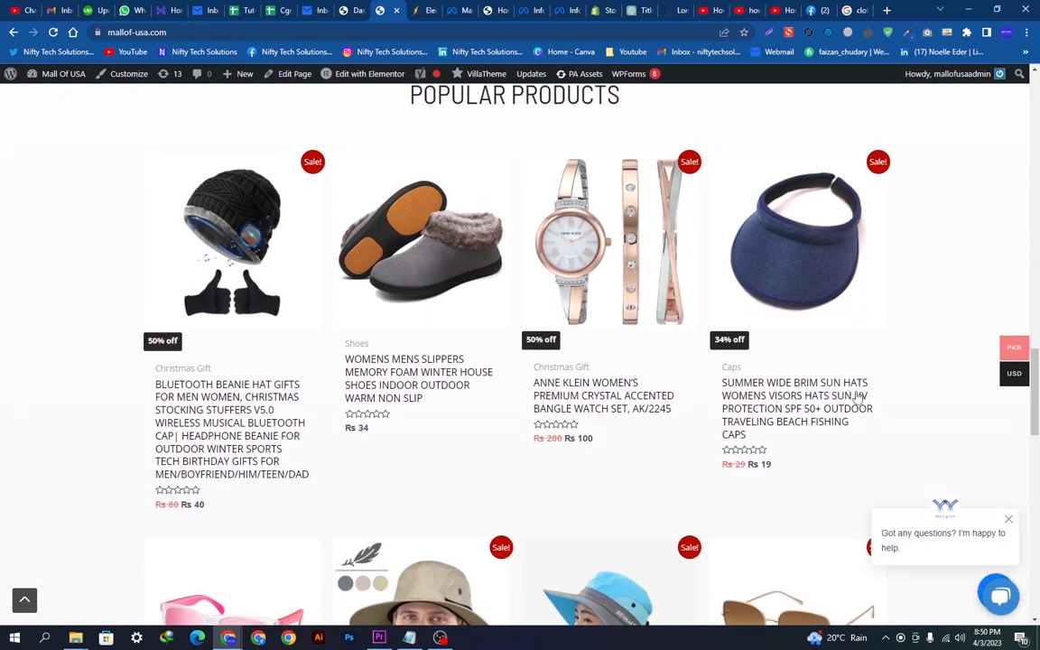
pyautogui.moveTo(1037, 373); pyautogui.dragTo(955, 314)
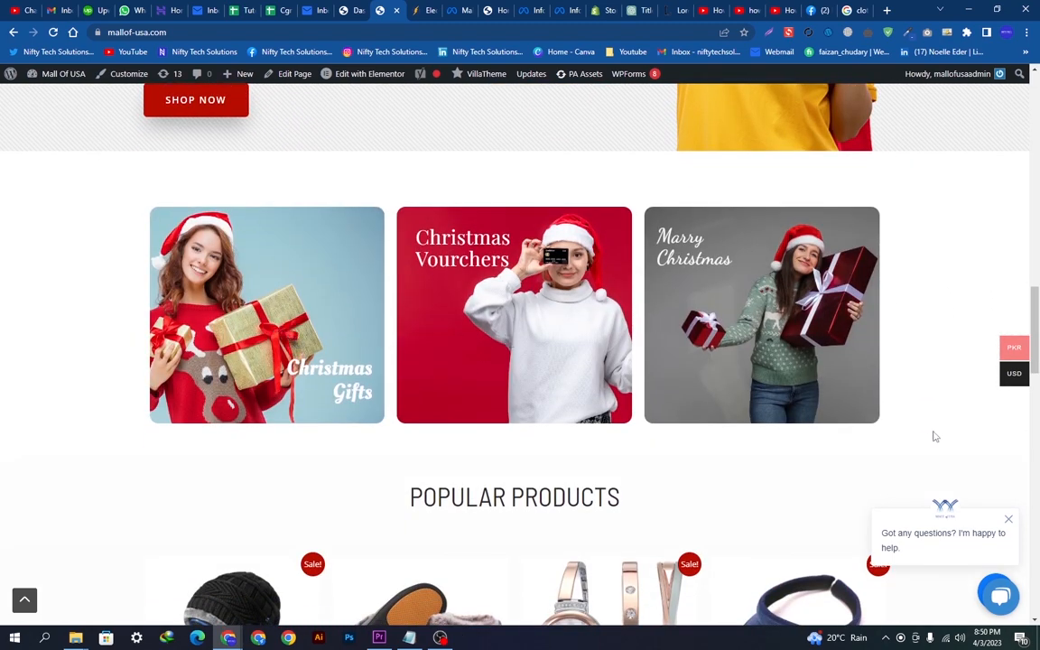
pyautogui.scroll(15, 935, 436)
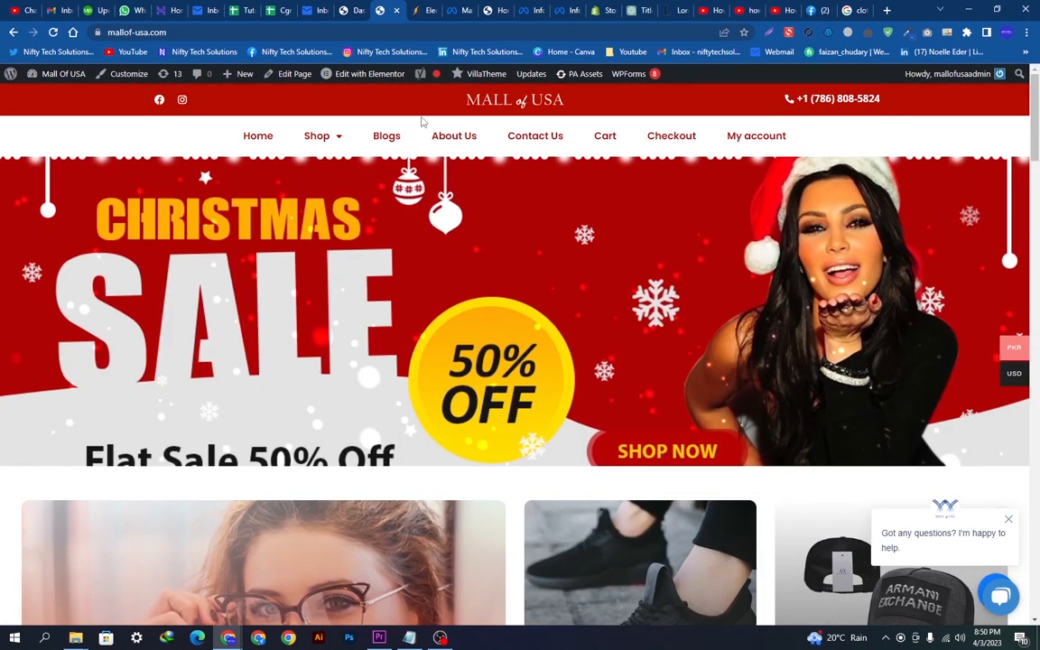
# - Open the list of all products in the Mall of USA WordPress dashboard
pyautogui.click(356, 9)
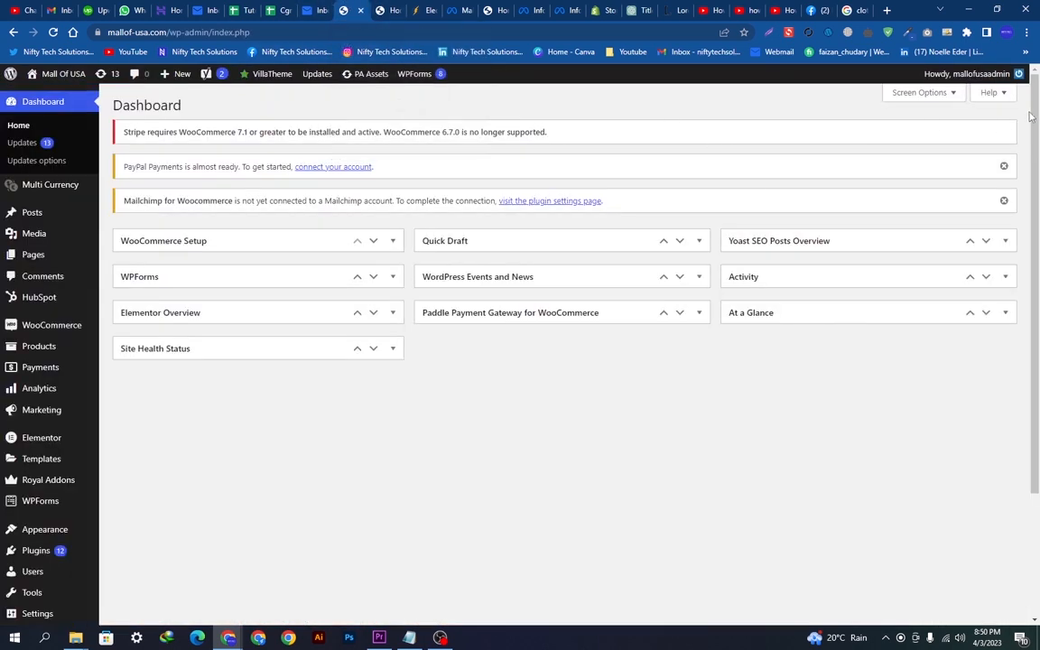
pyautogui.scroll(-2, 1021, 225)
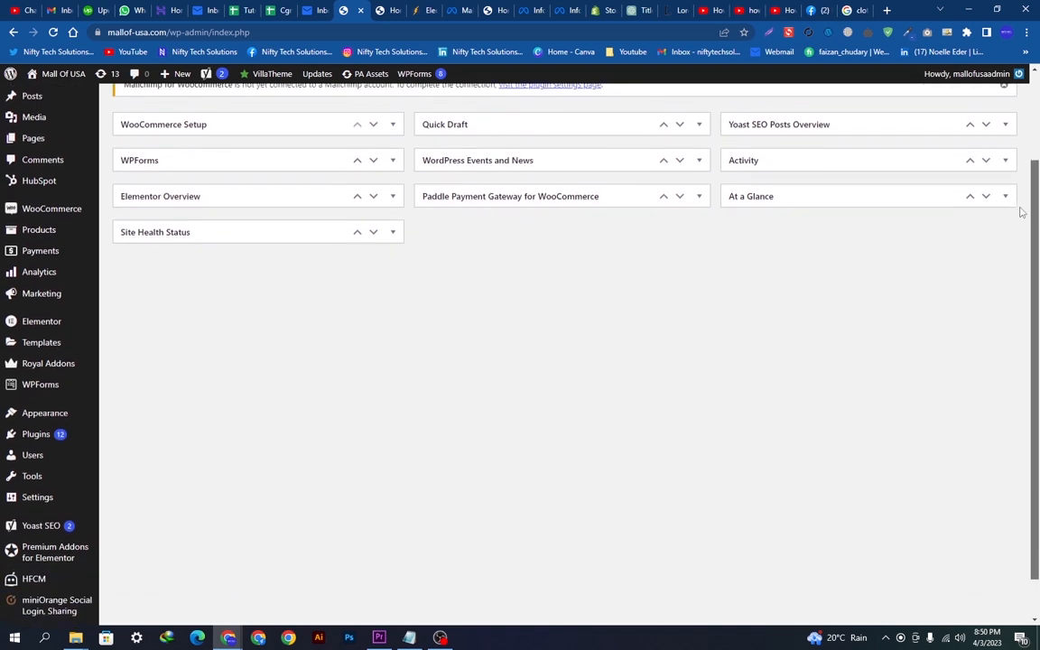
pyautogui.scroll(2, 940, 268)
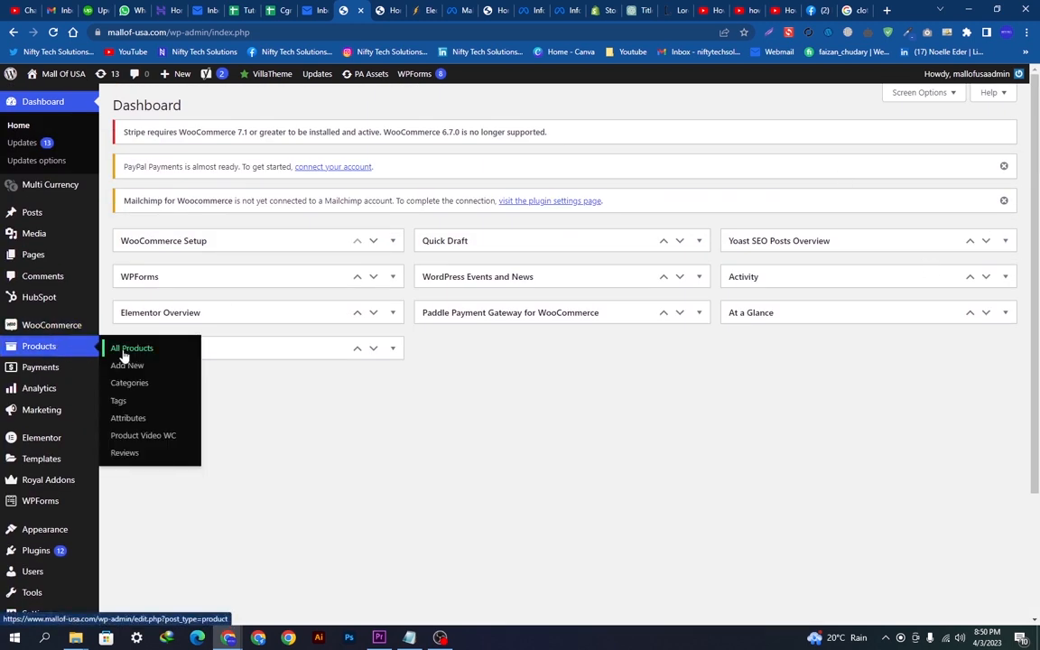
pyautogui.click(126, 349)
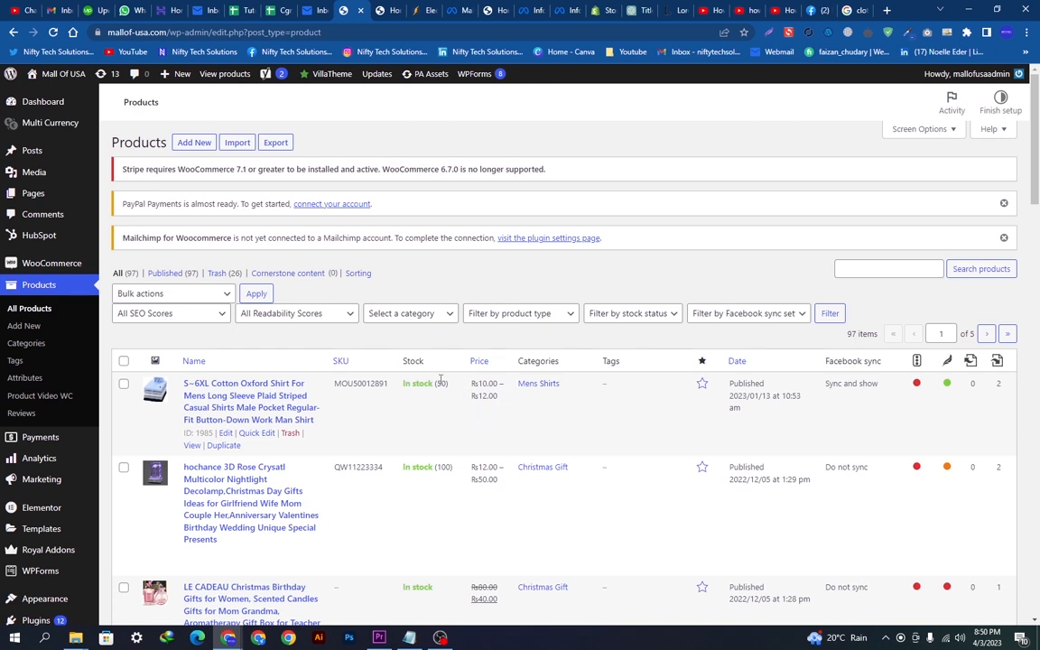
# - Examine the price range and name of the cotton Oxford shirt, the first product in the list
pyautogui.moveTo(467, 386); pyautogui.dragTo(506, 398)
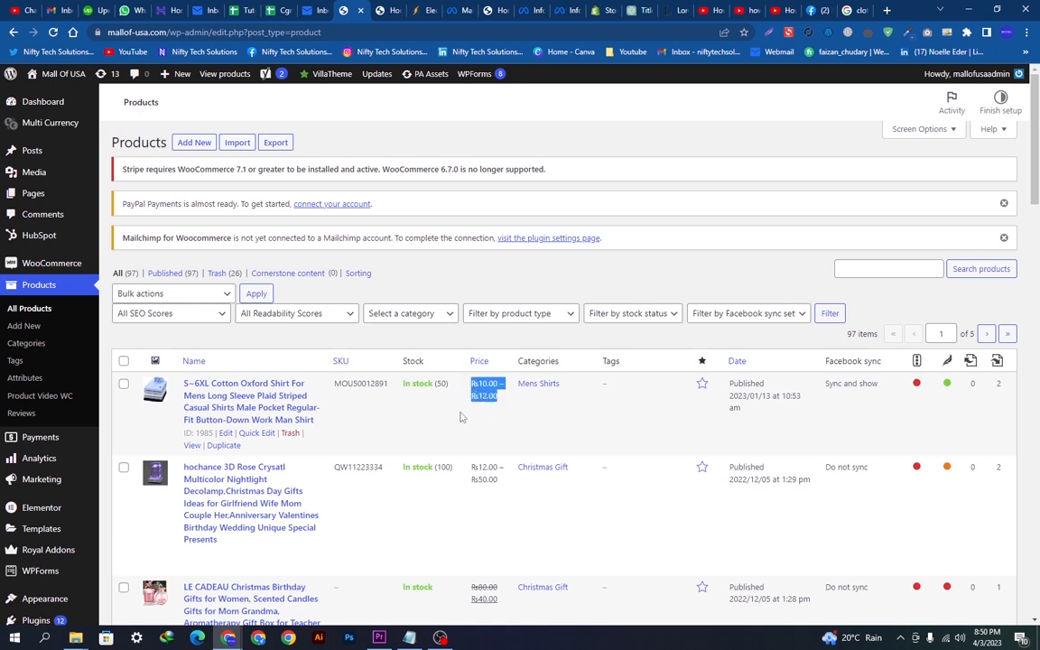
pyautogui.click(506, 395)
pyautogui.moveTo(506, 399); pyautogui.dragTo(483, 383)
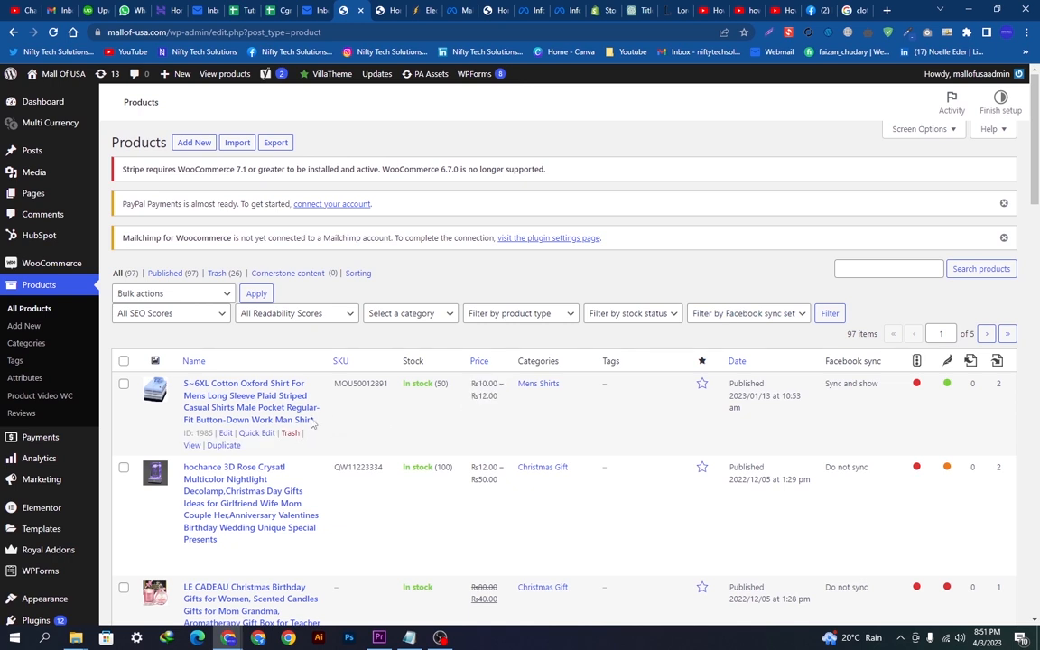
pyautogui.moveTo(329, 421); pyautogui.dragTo(189, 384)
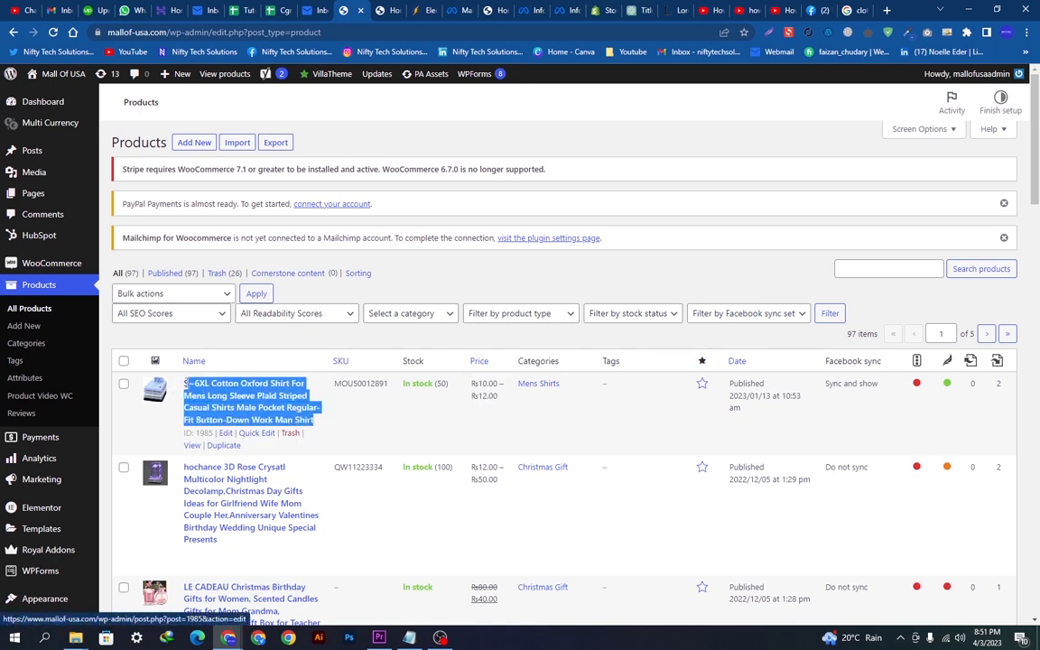
pyautogui.click(337, 425)
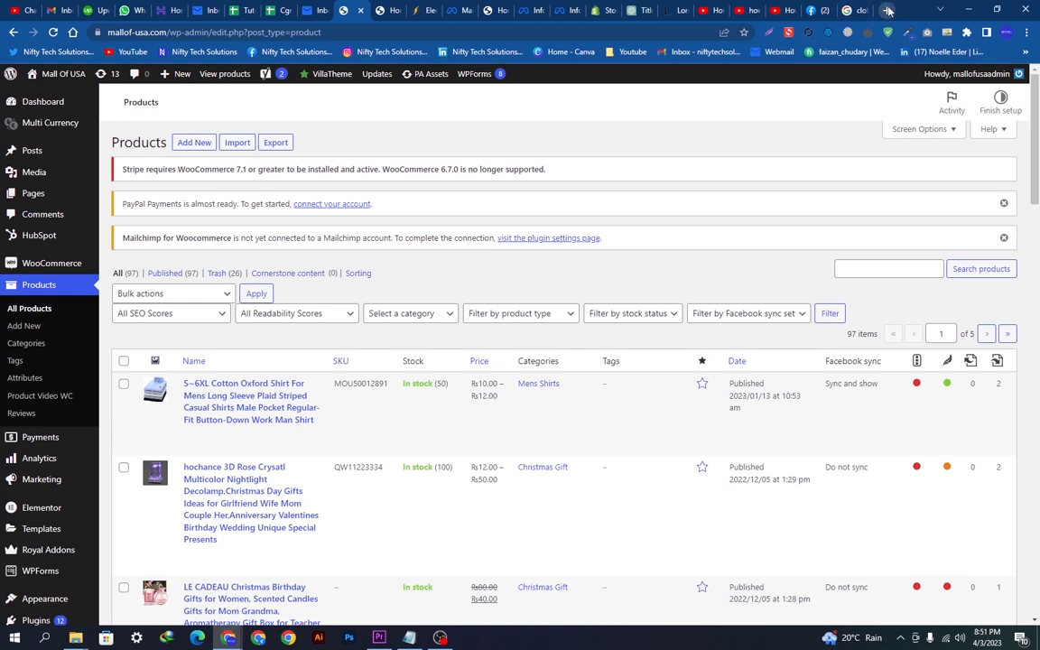
# - Open the Google Docs home page in a new browser tab
pyautogui.click(888, 10)
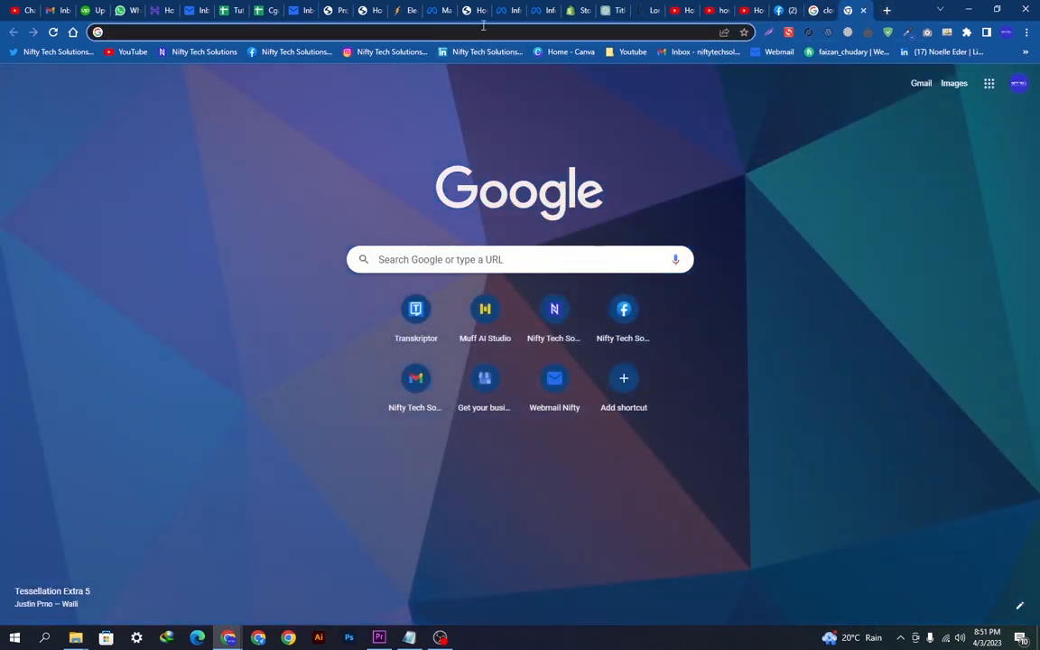
pyautogui.write('docs')
pyautogui.press('Right')
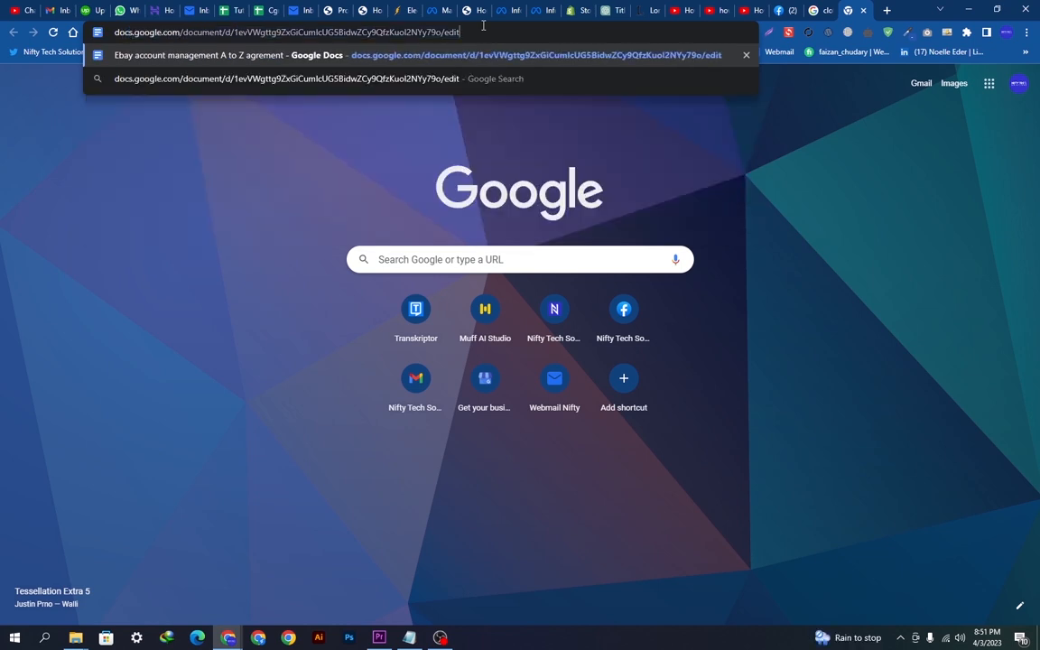
pyautogui.press('BackSpace')
pyautogui.press('BackSpace')
pyautogui.press('BackSpace')
pyautogui.press('BackSpace')
pyautogui.press('BackSpace')
pyautogui.press('BackSpace')
pyautogui.press('BackSpace')
pyautogui.press('BackSpace')
pyautogui.press('BackSpace')
pyautogui.press('BackSpace')
pyautogui.press('BackSpace')
pyautogui.press('BackSpace')
pyautogui.press('BackSpace')
pyautogui.press('BackSpace')
pyautogui.press('BackSpace')
pyautogui.press('BackSpace')
pyautogui.press('BackSpace')
pyautogui.press('BackSpace')
pyautogui.press('BackSpace')
pyautogui.press('BackSpace')
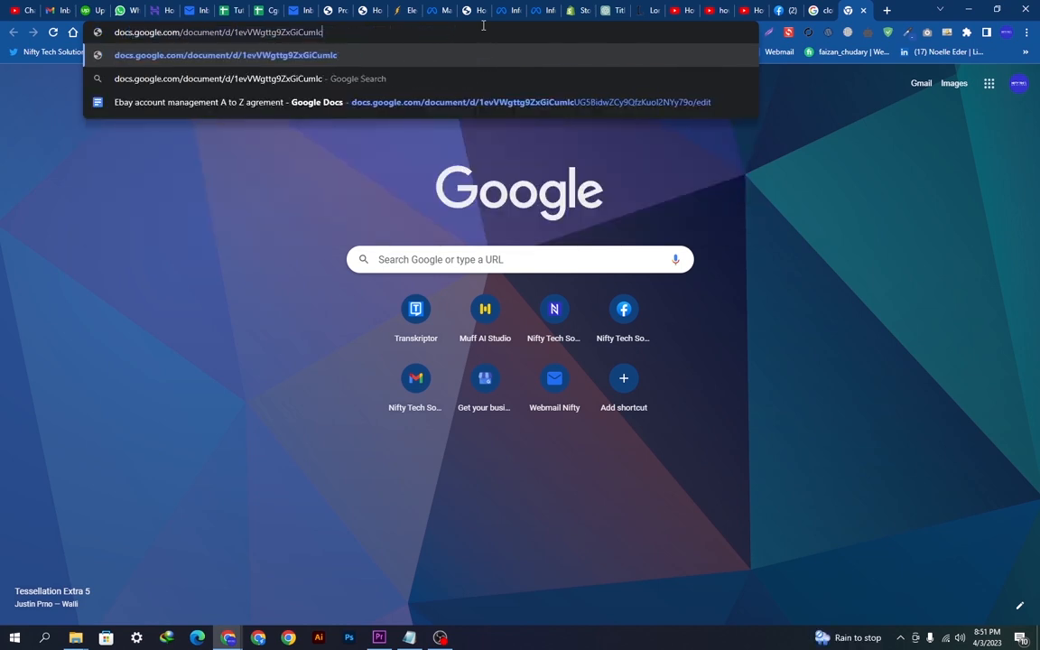
pyautogui.press('BackSpace')
pyautogui.press('BackSpace')
pyautogui.press('BackSpace')
pyautogui.press('BackSpace')
pyautogui.press('BackSpace')
pyautogui.press('BackSpace')
pyautogui.press('BackSpace')
pyautogui.press('Return')
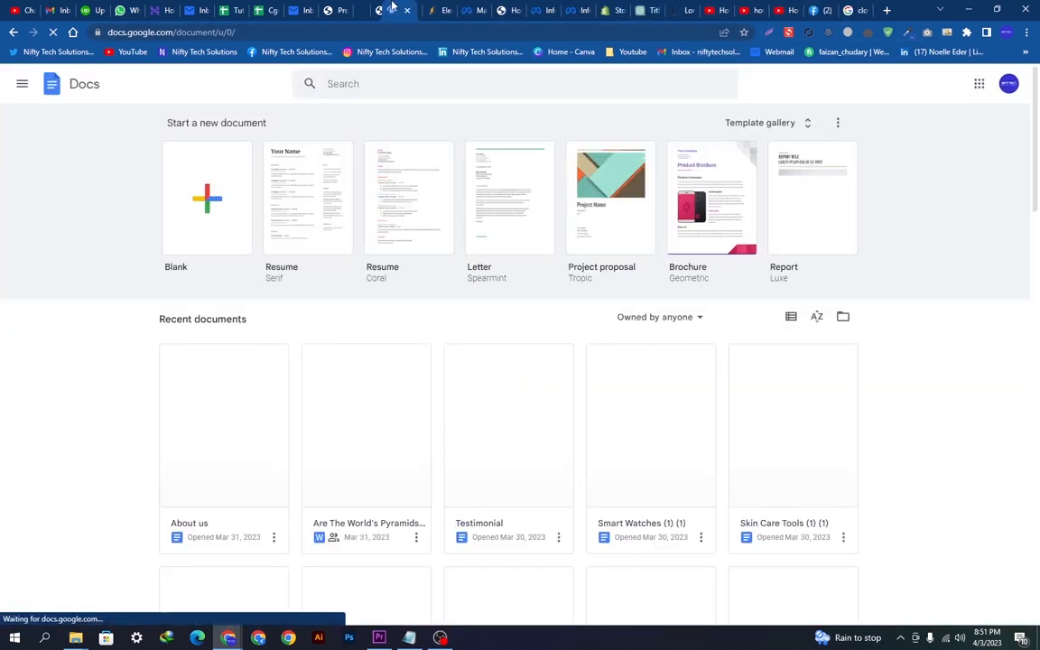
# - Create a blank document and enter the heading "Featured Product Selection"
pyautogui.click(229, 192)
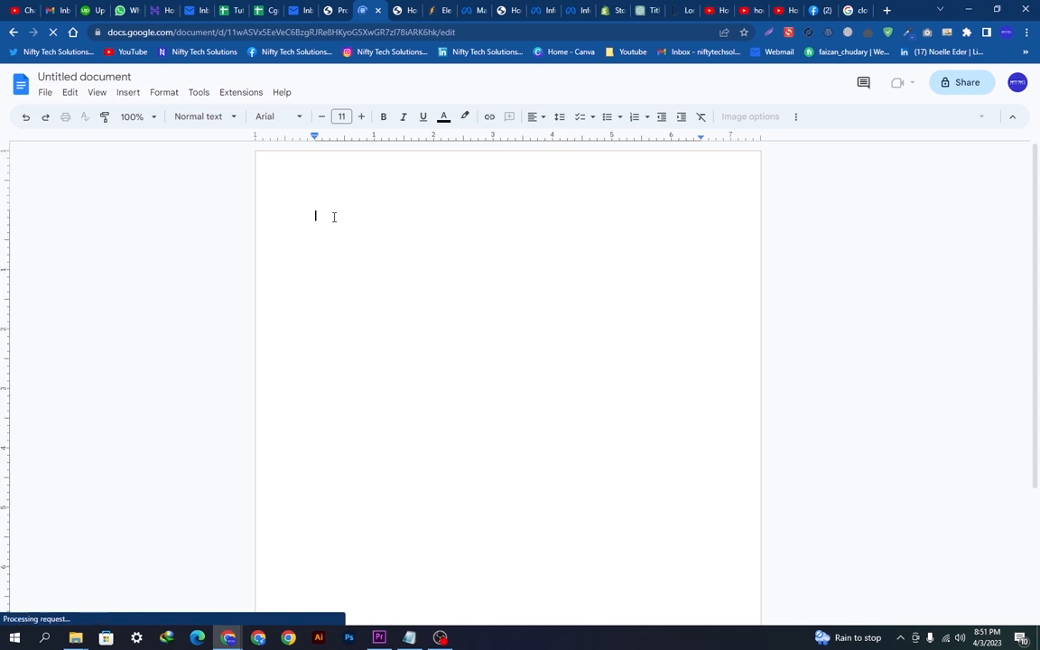
pyautogui.write('Fea')
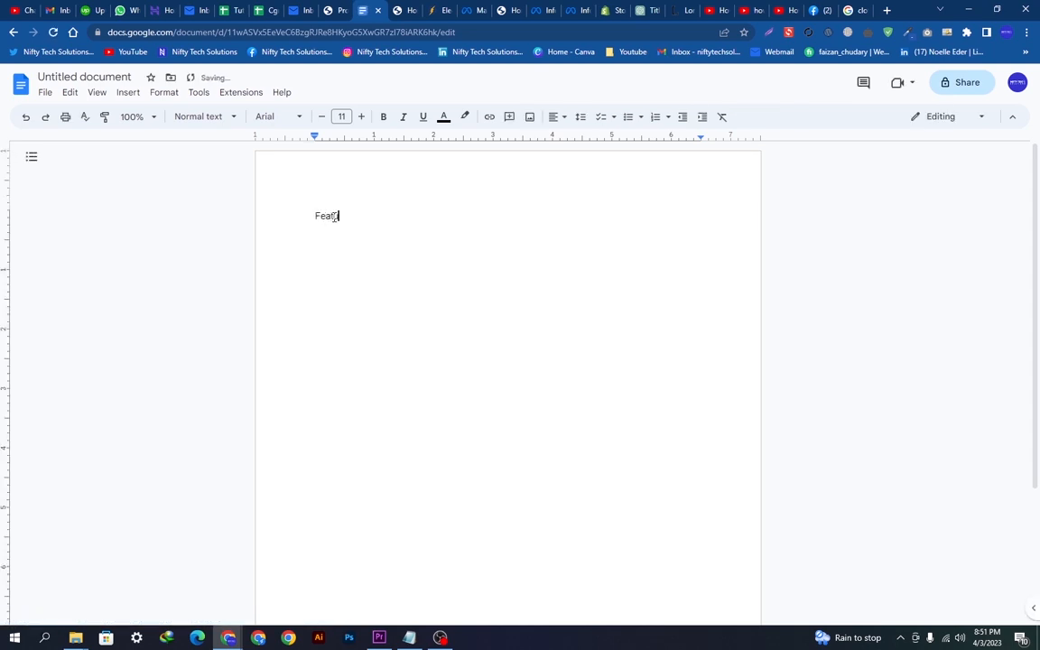
pyautogui.write('tured Product Selection')
# - Copy the cotton Oxford shirt's full name from the store's product list into the document as item "1:"
pyautogui.click(346, 9)
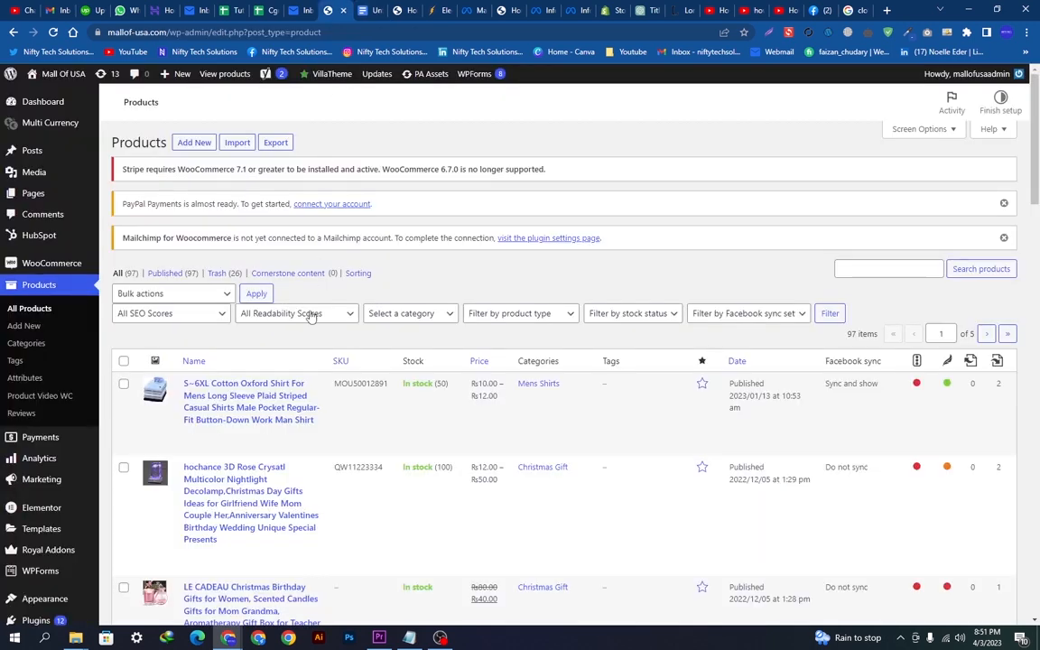
pyautogui.moveTo(320, 423); pyautogui.dragTo(184, 383)
pyautogui.hotkey('ctrl', 'c')
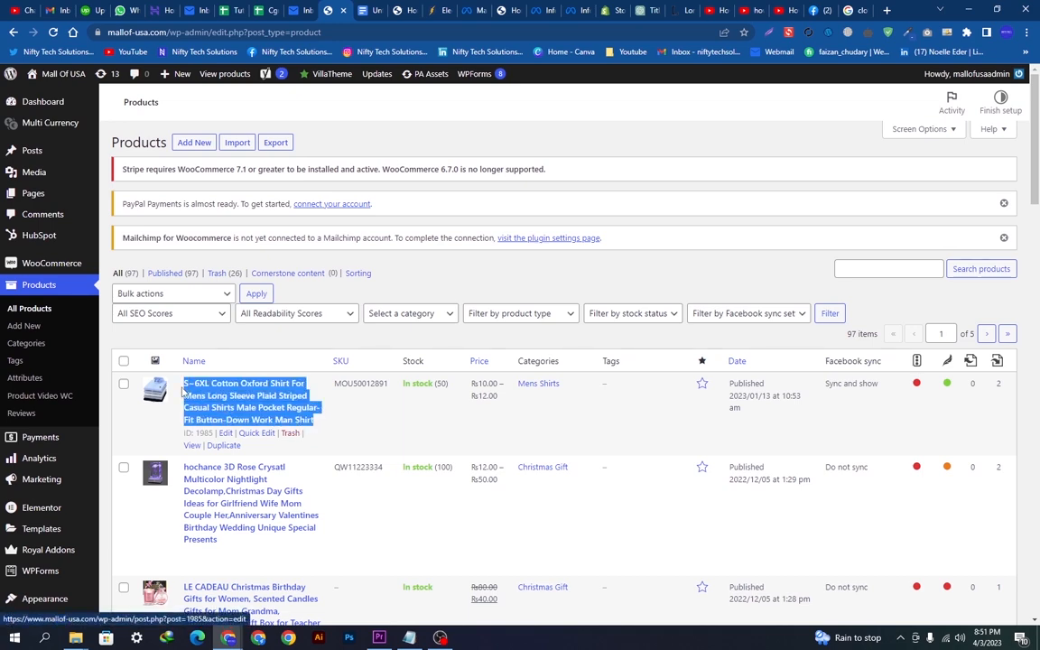
pyautogui.click(369, 11)
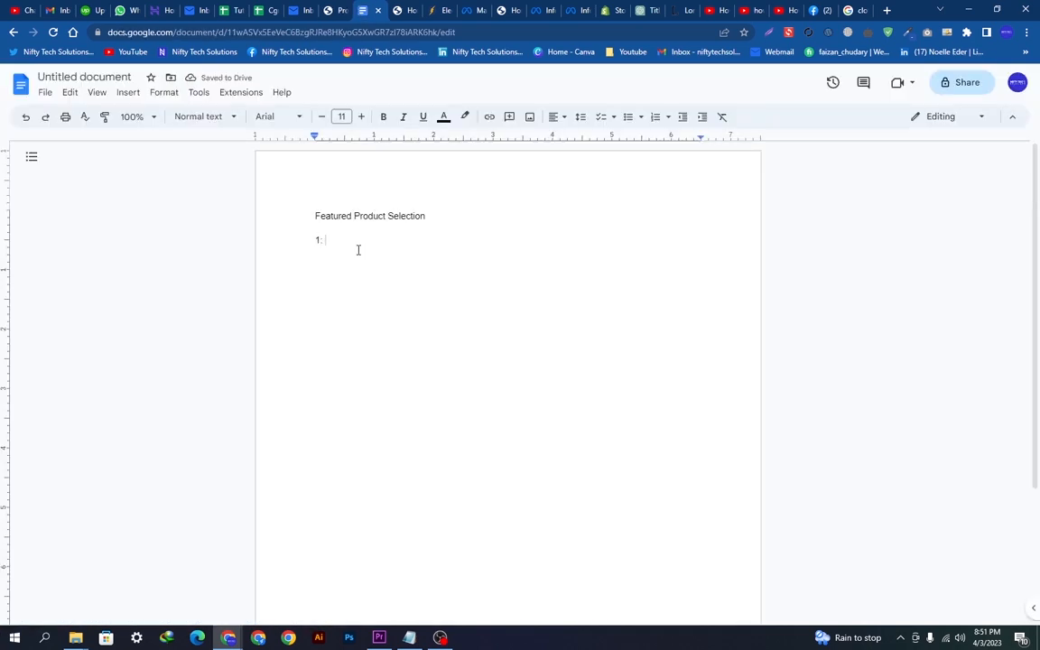
pyautogui.hotkey('ctrl', 'v')
# - Return to the store's product list and compare the prices of the products below the Oxford shirt
pyautogui.click(326, 10)
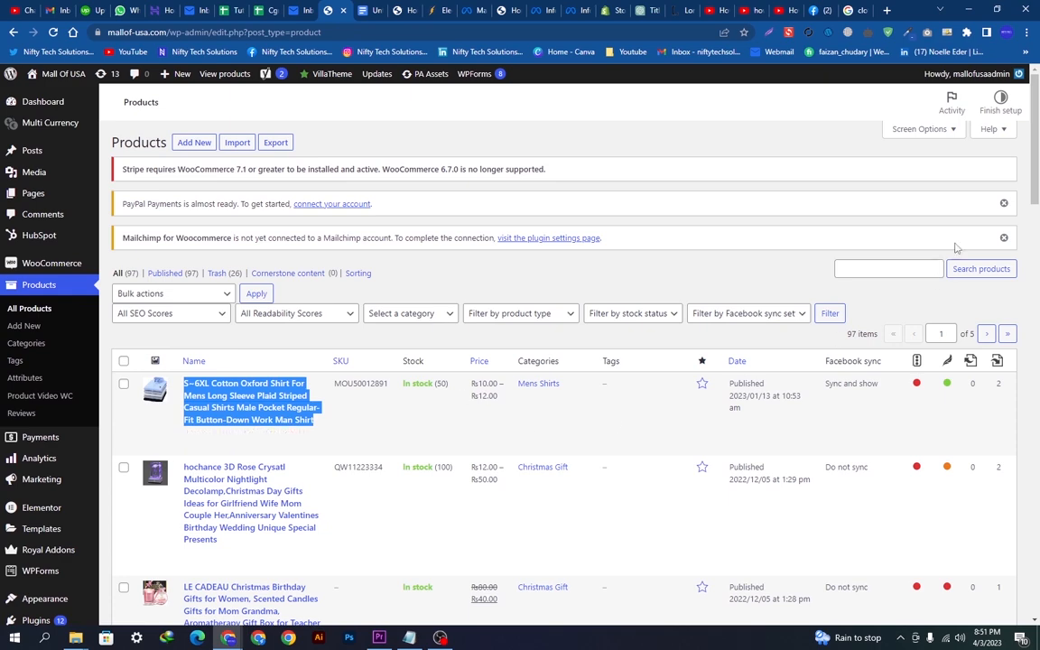
pyautogui.scroll(-1, 1035, 207)
pyautogui.scroll(-2, 1036, 207)
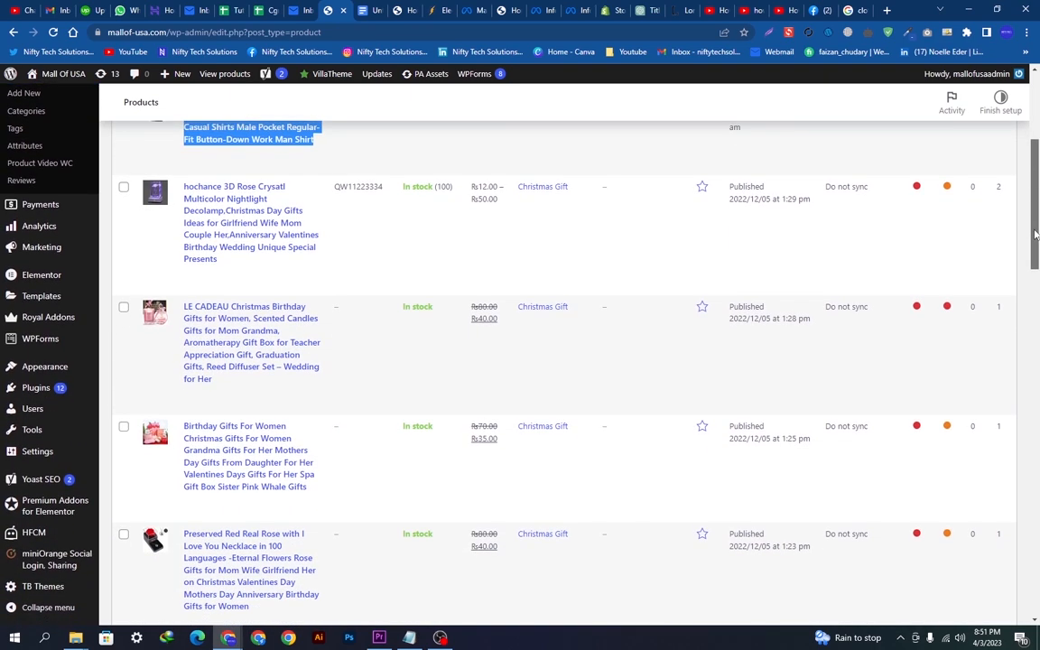
pyautogui.moveTo(511, 204); pyautogui.dragTo(477, 215)
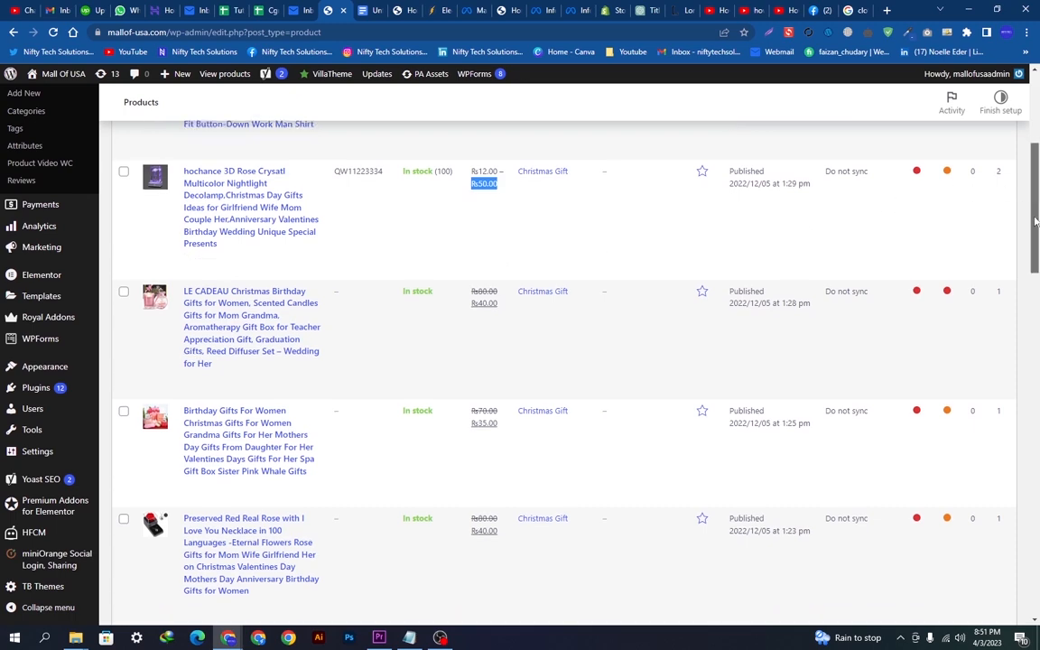
pyautogui.scroll(-2, 592, 211)
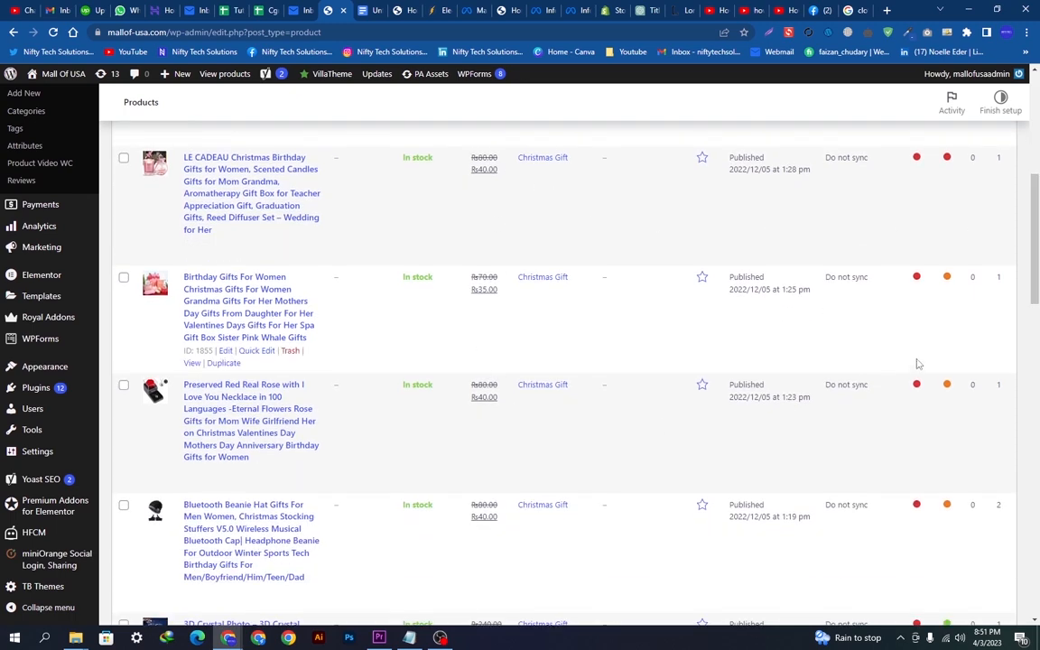
pyautogui.scroll(-3, 1033, 232)
pyautogui.scroll(-3, 519, 334)
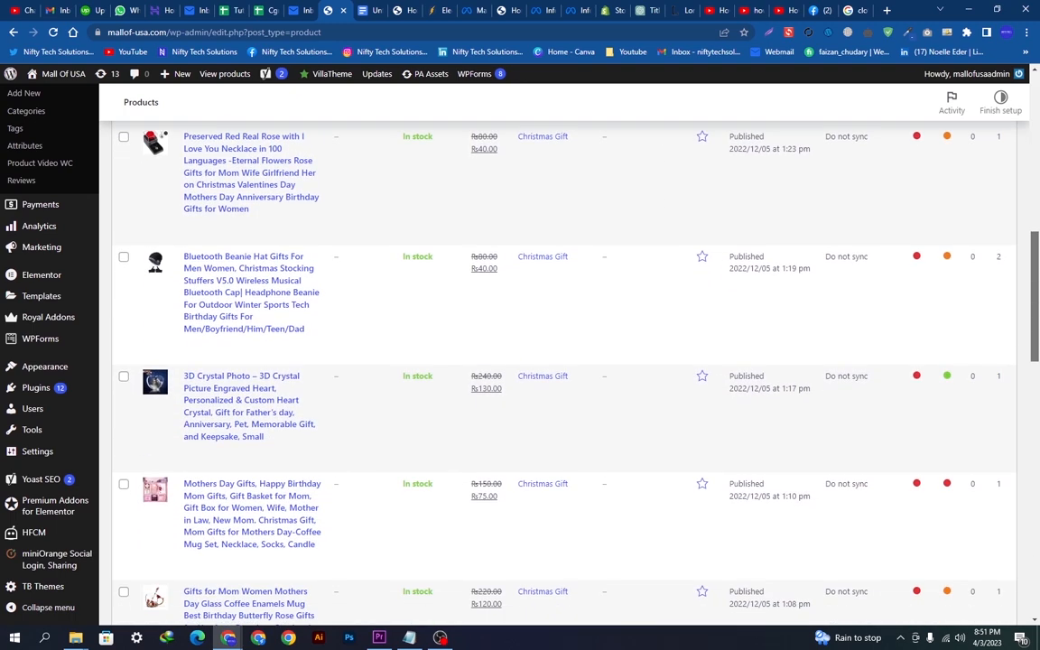
pyautogui.scroll(-4, 520, 361)
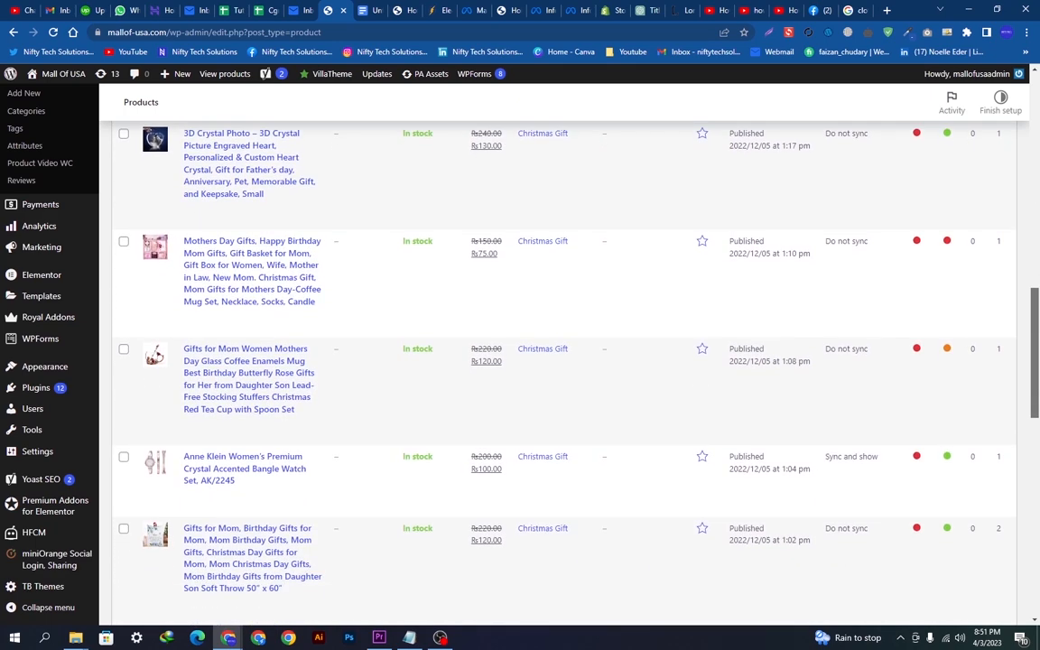
pyautogui.scroll(-3, 503, 390)
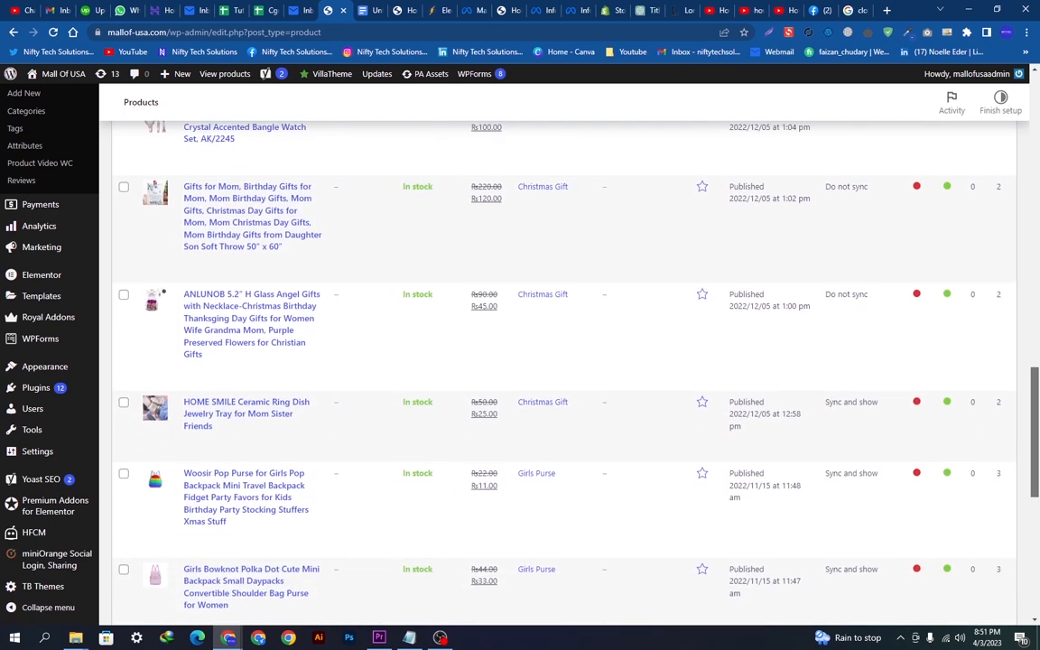
# - Check the price of the Woosir Pop Purse and copy its full name into the document as the second item
pyautogui.moveTo(503, 390); pyautogui.dragTo(464, 380)
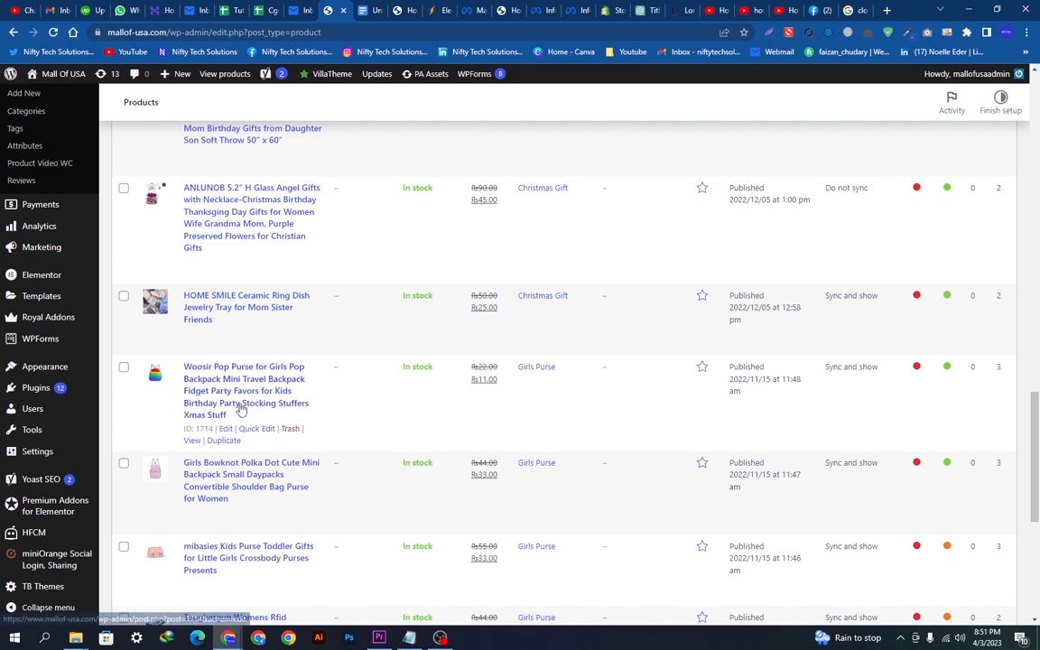
pyautogui.moveTo(233, 416); pyautogui.dragTo(177, 368)
pyautogui.hotkey('ctrl', 'c')
pyautogui.hotkey('ctrl', 'Tab')
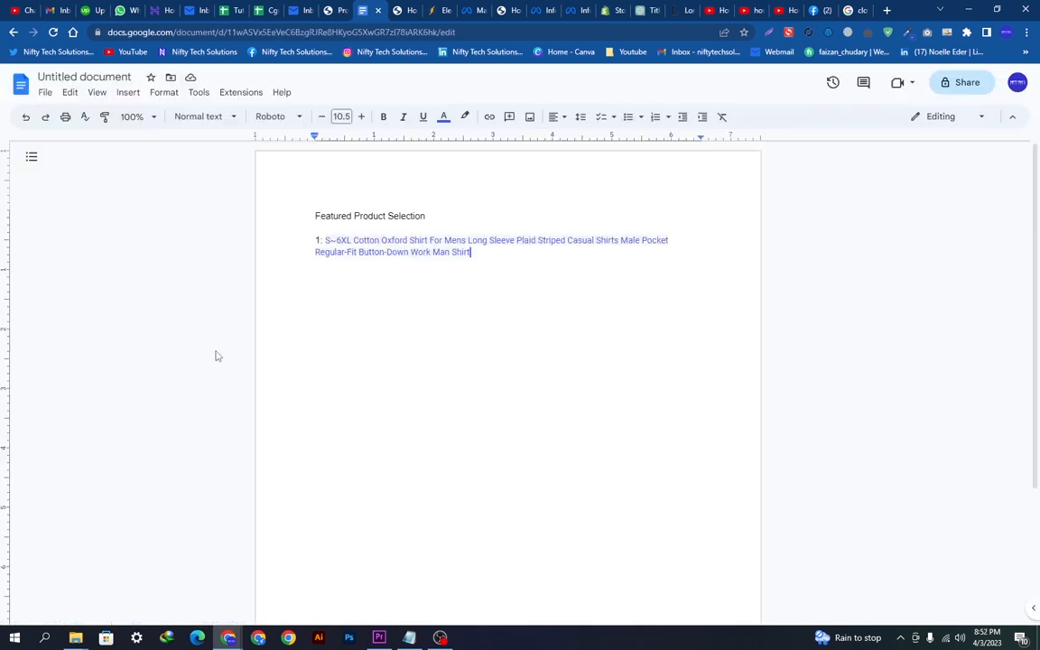
pyautogui.press('Return')
pyautogui.hotkey('ctrl', 'v')
# - Check the price of the KUKOO Glitter Wallet in the product list and copy its full name into the document as item "3:"
pyautogui.hotkey('ctrl', 'shift', 'Tab')
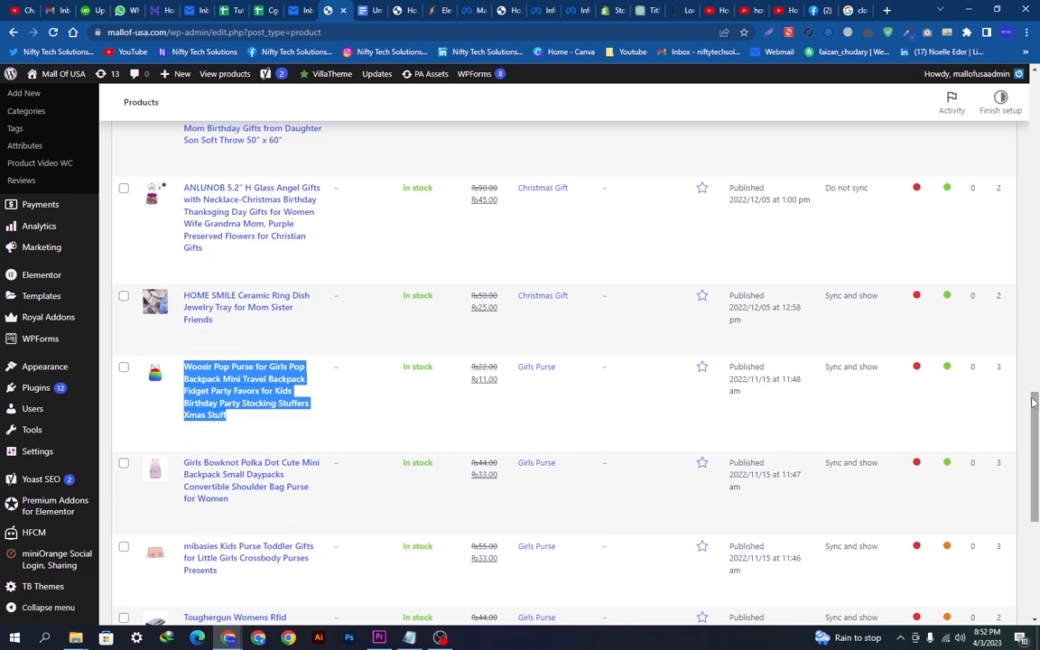
pyautogui.scroll(-5, 1034, 401)
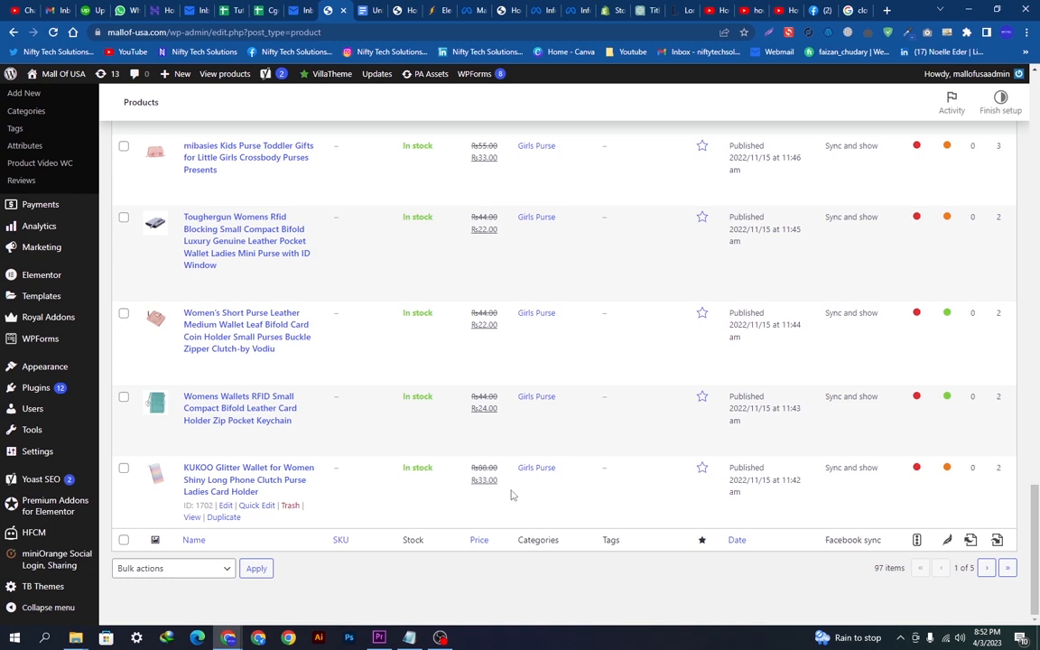
pyautogui.moveTo(512, 495); pyautogui.dragTo(470, 463)
pyautogui.moveTo(269, 496); pyautogui.dragTo(191, 464)
pyautogui.hotkey('ctrl', 'c')
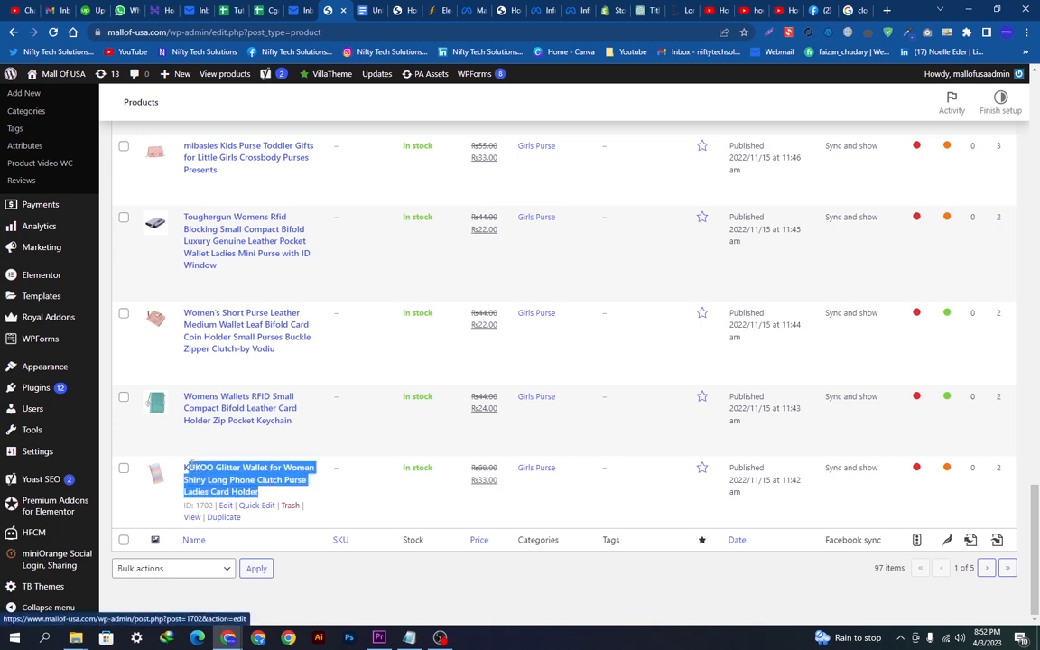
pyautogui.hotkey('ctrl', 'Tab')
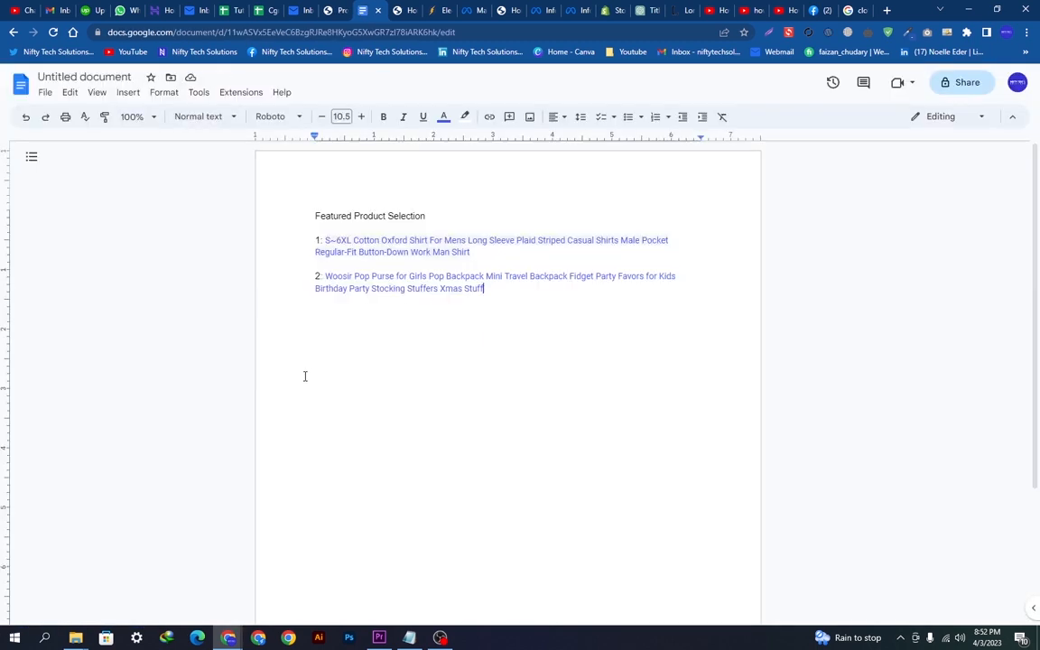
pyautogui.press('Return')
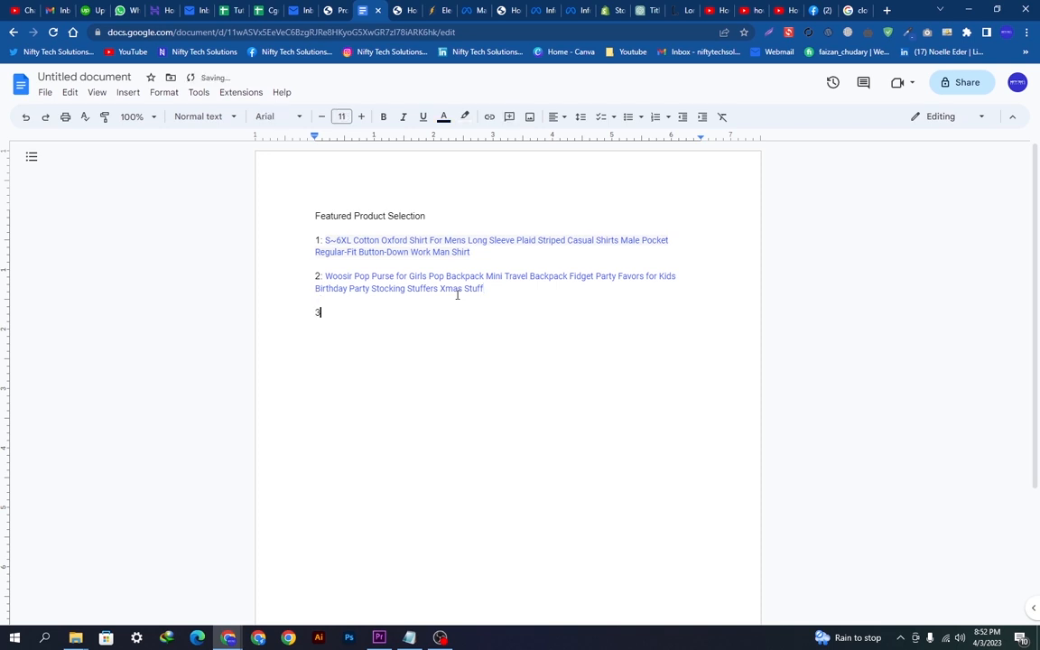
pyautogui.hotkey('ctrl', 'v')
# - Check the FUNTOR Small Wallets' price on page 2 of the product list and copy the full name into the document as item "4:"
pyautogui.hotkey('ctrl', 'shift', 'Tab')
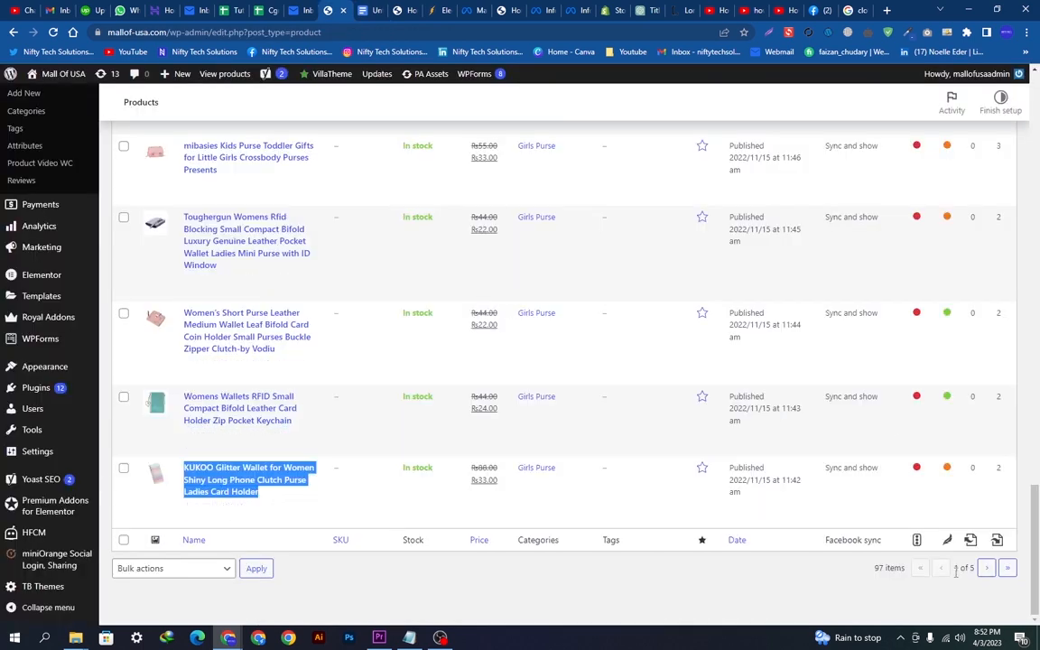
pyautogui.click(988, 569)
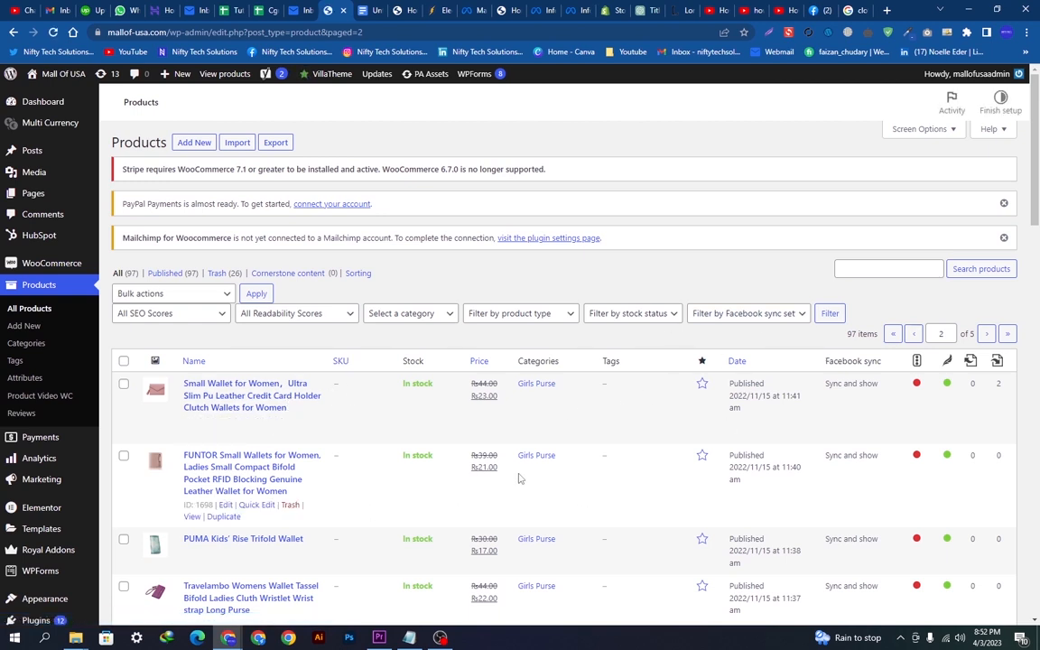
pyautogui.moveTo(500, 470); pyautogui.dragTo(465, 468)
pyautogui.click(358, 493)
pyautogui.moveTo(305, 496); pyautogui.dragTo(184, 452)
pyautogui.hotkey('ctrl', 'c')
pyautogui.hotkey('ctrl', 'Tab')
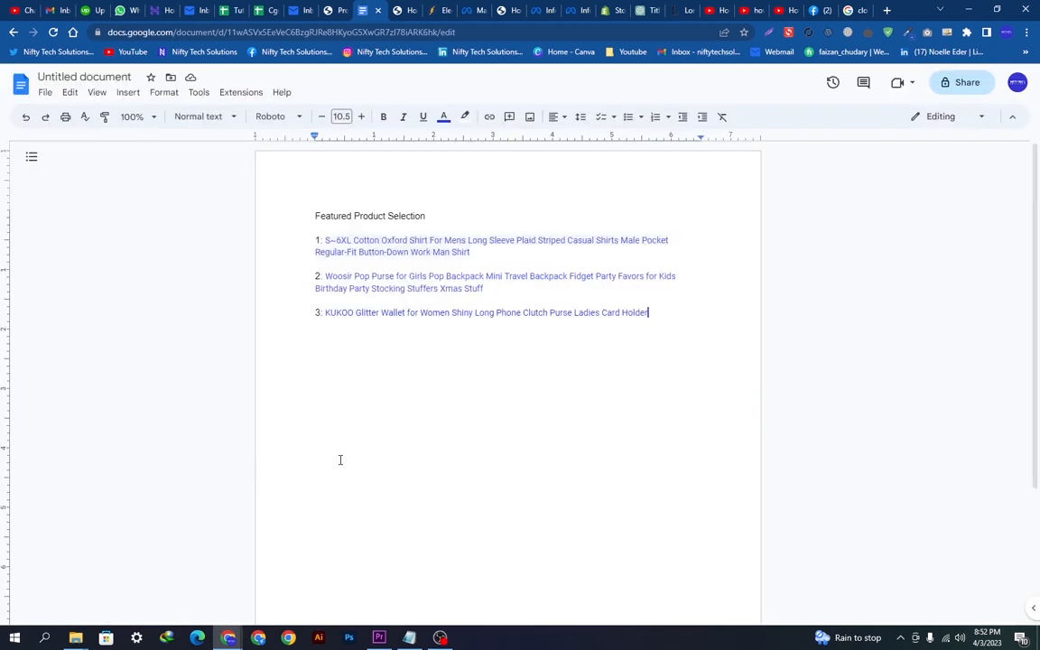
pyautogui.press('Return')
pyautogui.hotkey('ctrl', 'v')
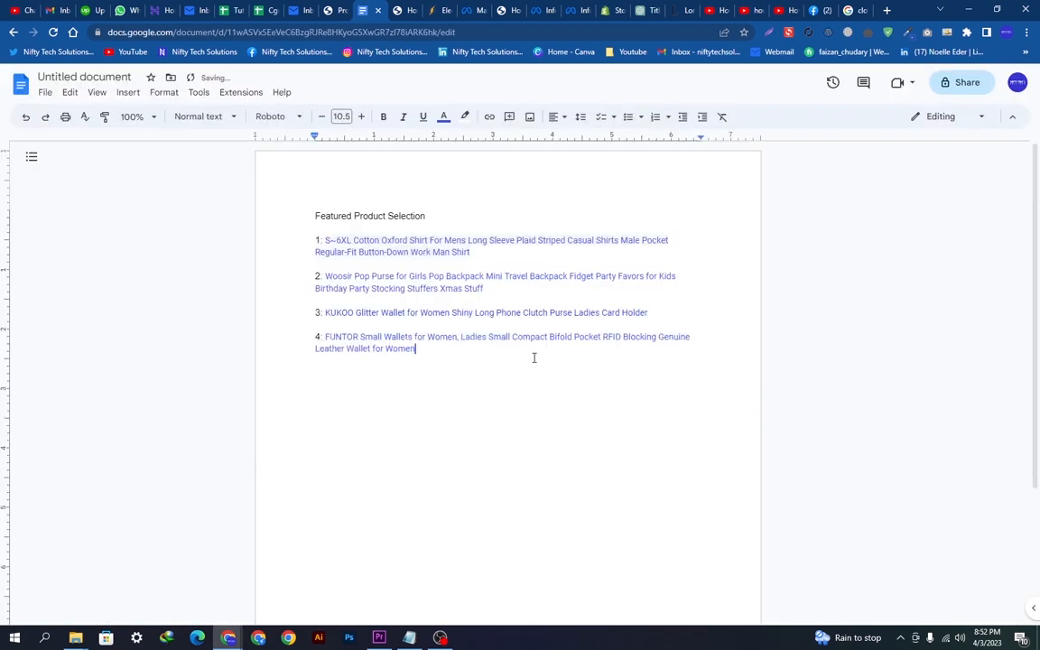
# - Check the price of the PUMA Kids' Rise Trifold Wallet and copy its name into the document as item "5:"
pyautogui.hotkey('ctrl', 'shift', 'Tab')
pyautogui.moveTo(1035, 212); pyautogui.dragTo(1035, 278)
pyautogui.moveTo(505, 286); pyautogui.dragTo(465, 273)
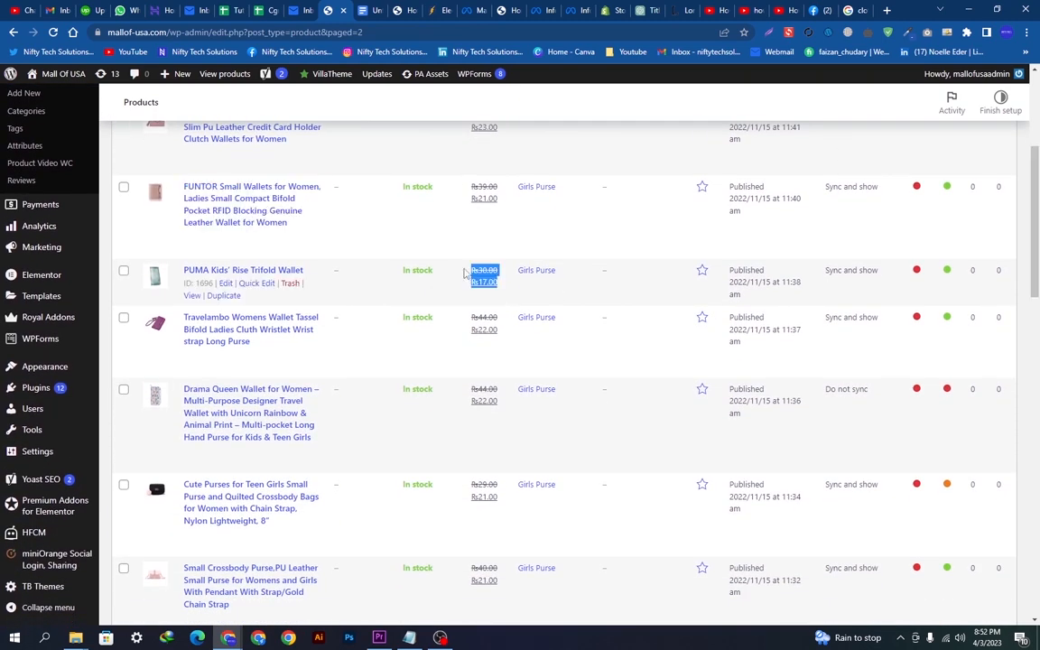
pyautogui.moveTo(305, 271); pyautogui.dragTo(181, 272)
pyautogui.hotkey('ctrl', 'c')
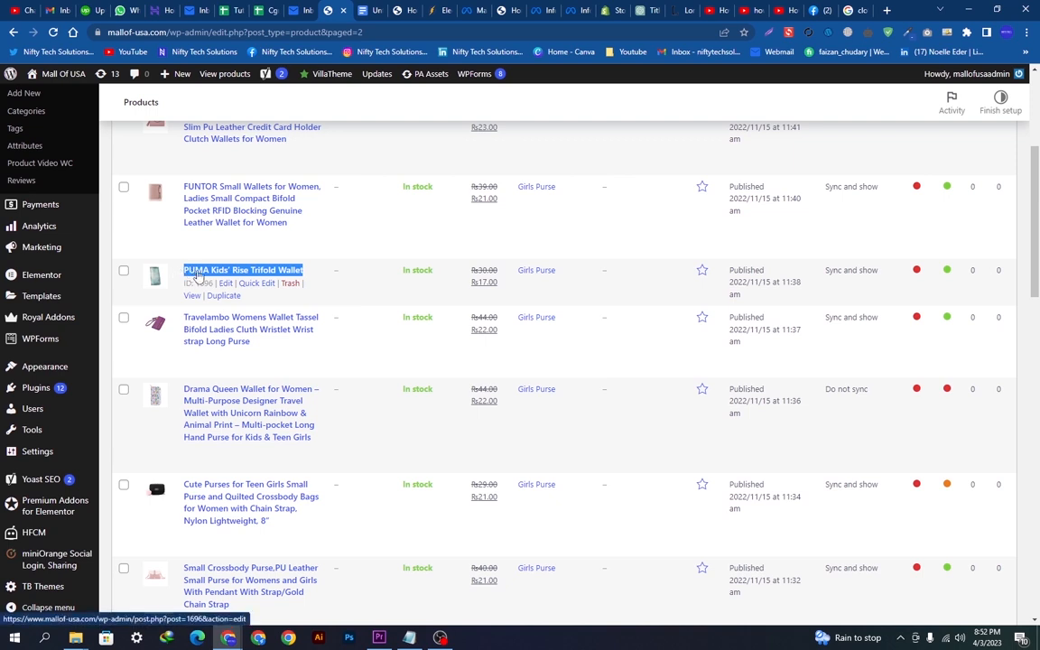
pyautogui.hotkey('ctrl', 'Tab')
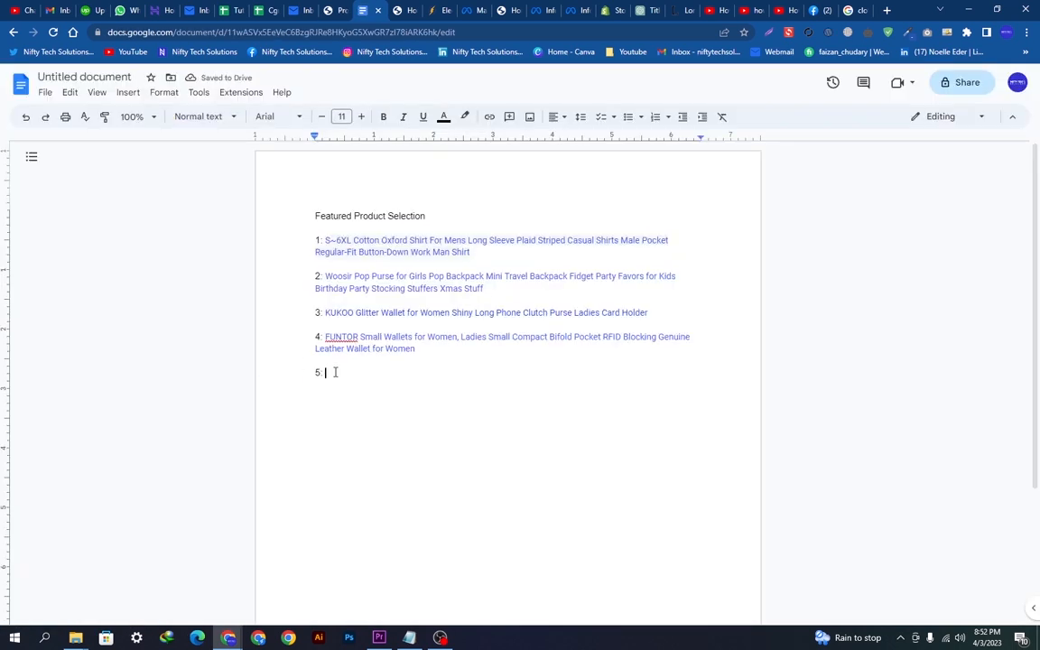
pyautogui.hotkey('ctrl', 'v')
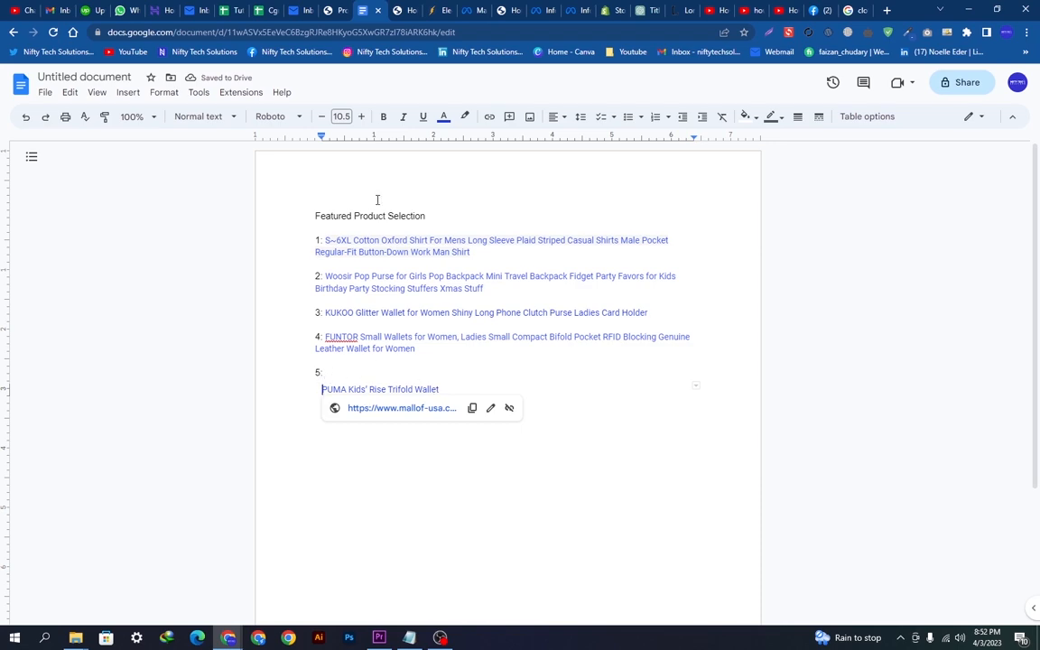
# - Copy the Sun Blocker Unisex Sun Hat's full name from page 2 of the product list and start item "6:" below the PUMA wallet
pyautogui.click(330, 10)
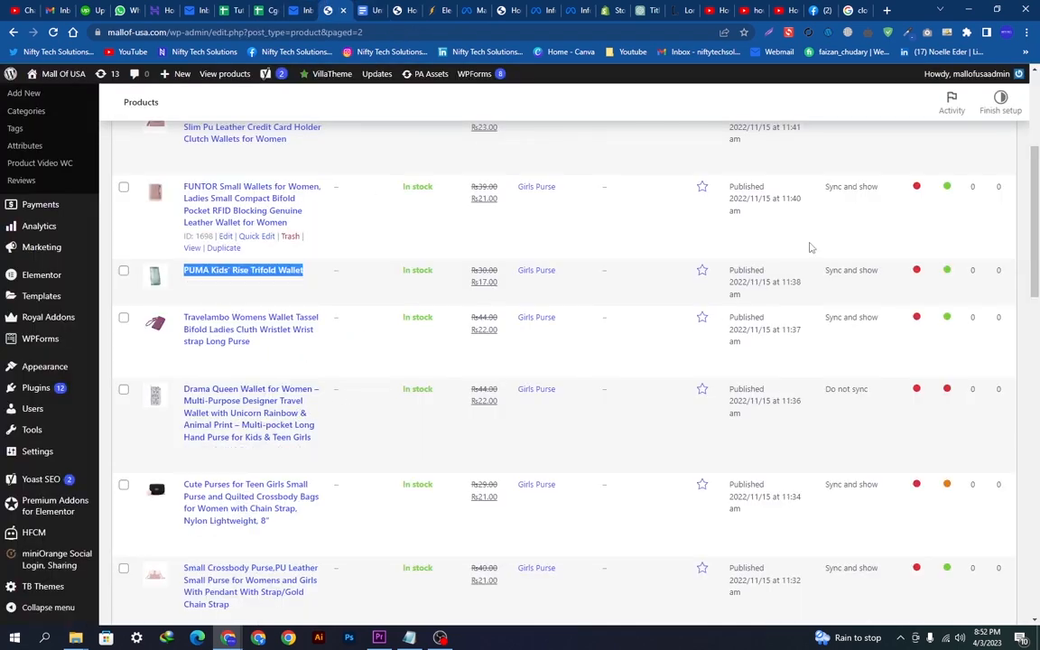
pyautogui.scroll(-8, 1024, 224)
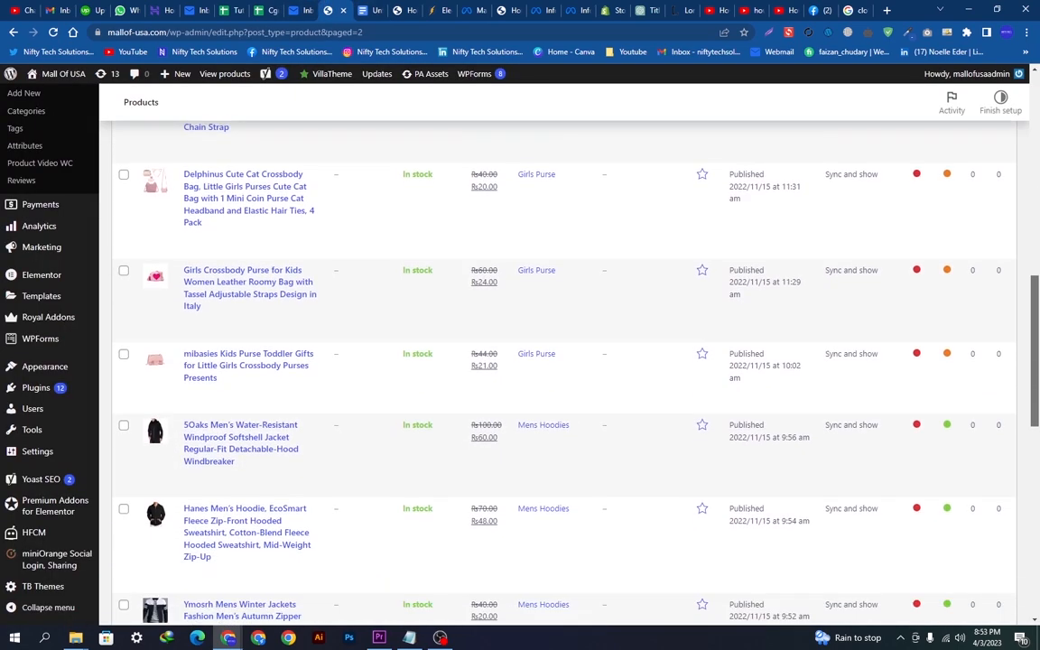
pyautogui.scroll(-4, 560, 362)
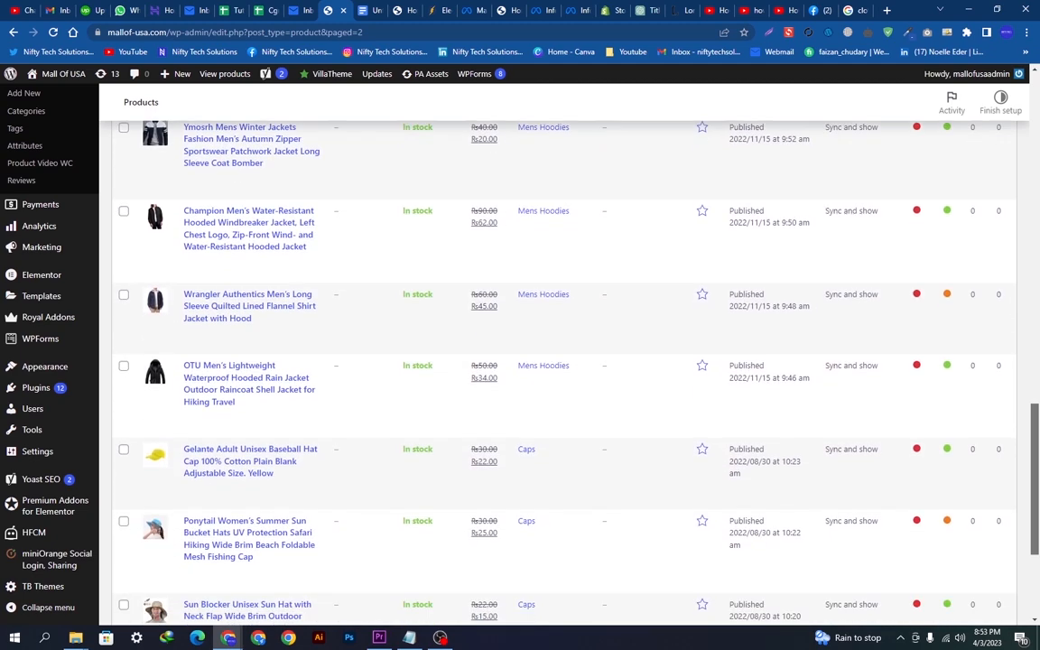
pyautogui.scroll(-1, 560, 362)
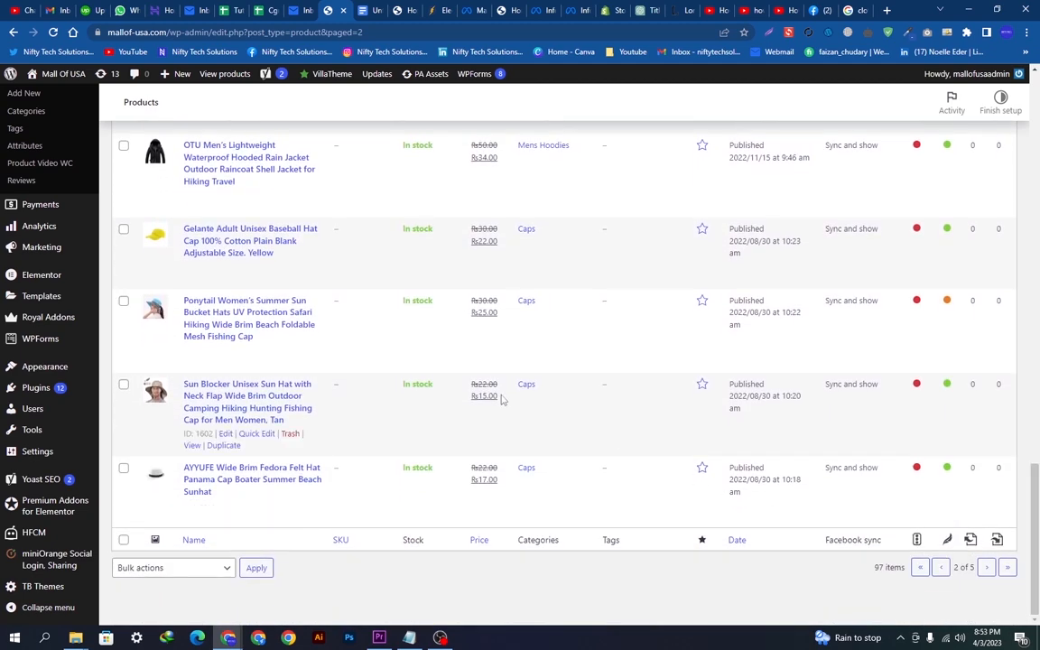
pyautogui.moveTo(500, 399); pyautogui.dragTo(484, 400)
pyautogui.moveTo(287, 421); pyautogui.dragTo(185, 385)
pyautogui.hotkey('ctrl', 'Tab')
pyautogui.click(461, 395)
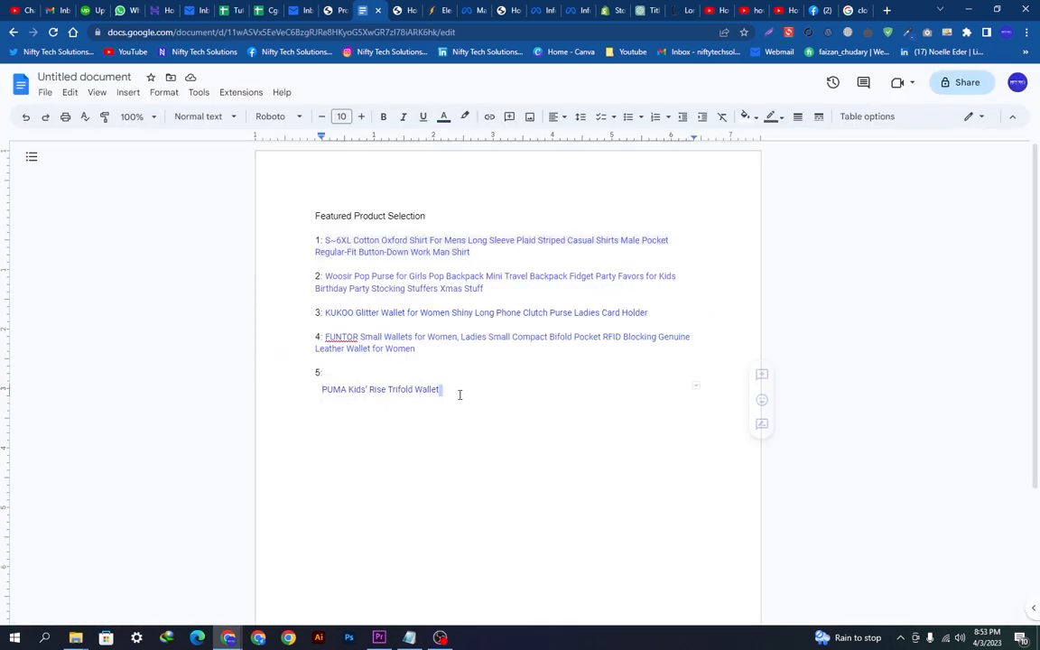
pyautogui.press('Return')
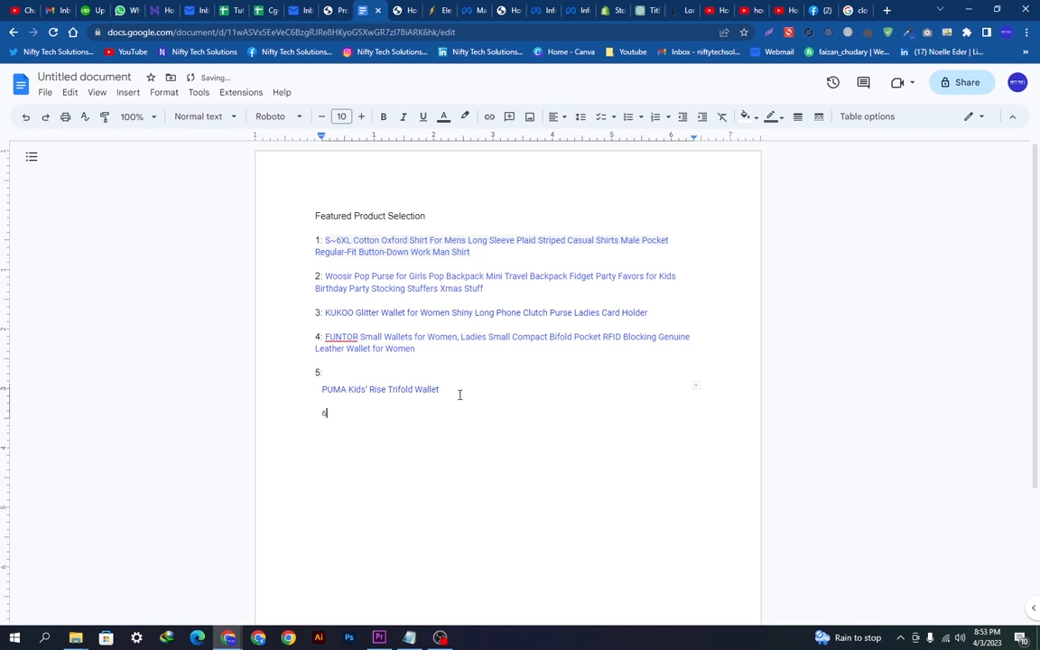
# - Undo the formatted paste of the Sun Blocker name, convert it to plain text in a new browser tab, and insert it as item 6
pyautogui.hotkey('ctrl', 'v')
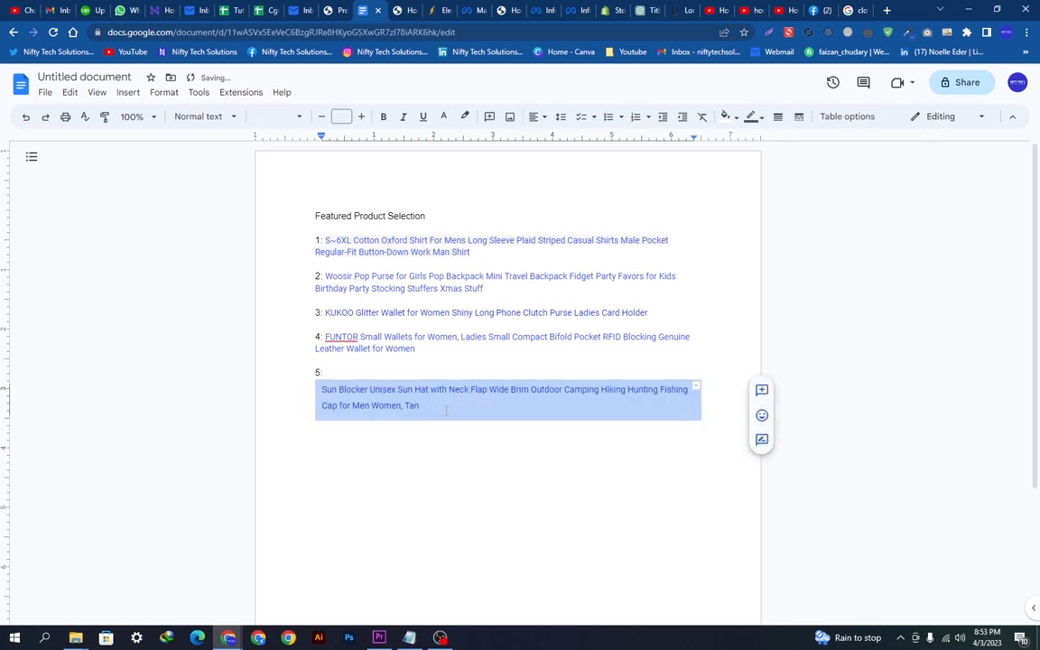
pyautogui.hotkey('ctrl', 'z')
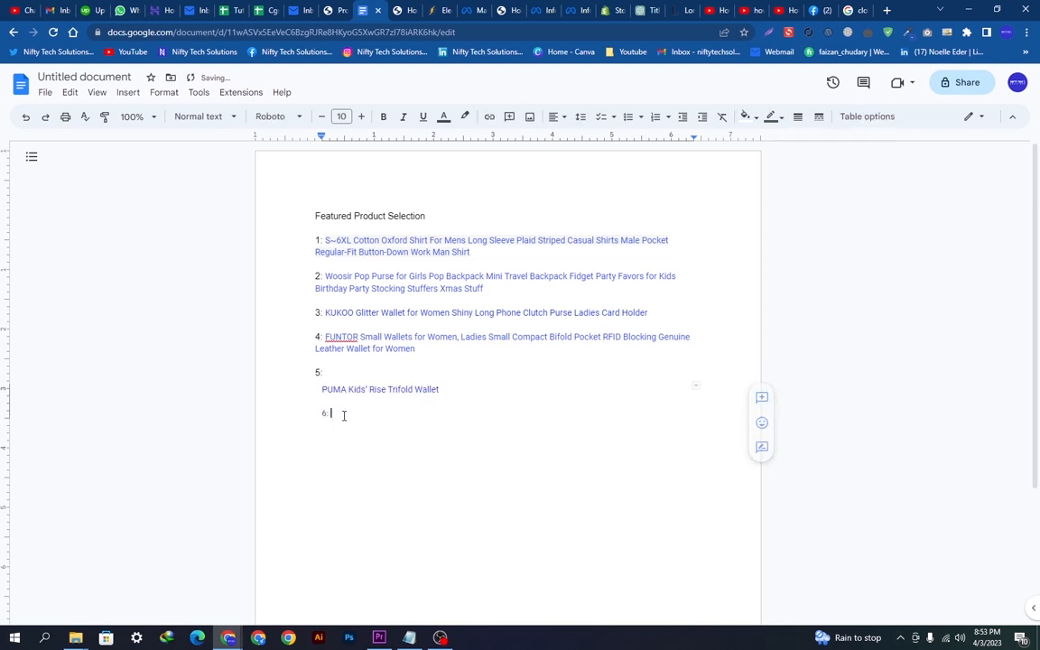
pyautogui.click(886, 11)
pyautogui.hotkey('ctrl', 'v')
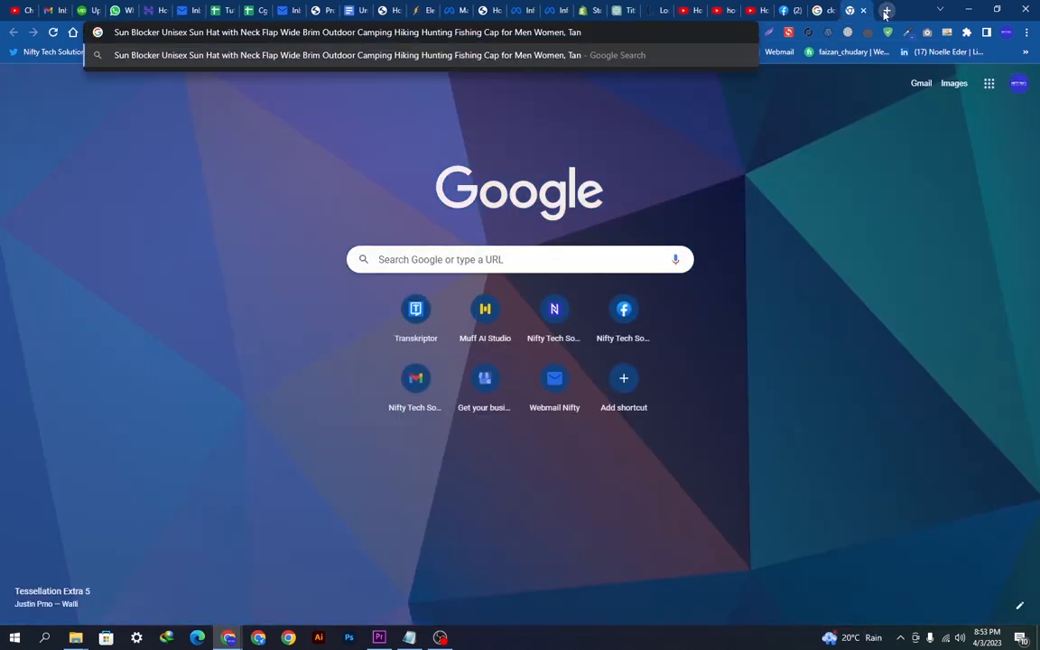
pyautogui.hotkey('ctrl', 'a')
pyautogui.click(352, 10)
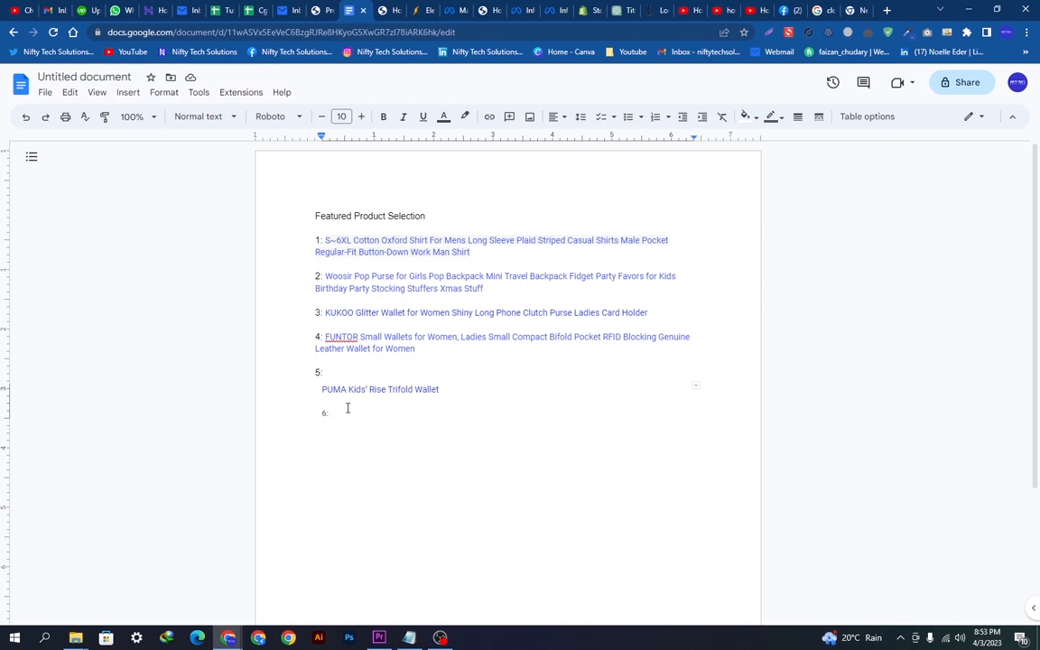
pyautogui.hotkey('ctrl', 'v')
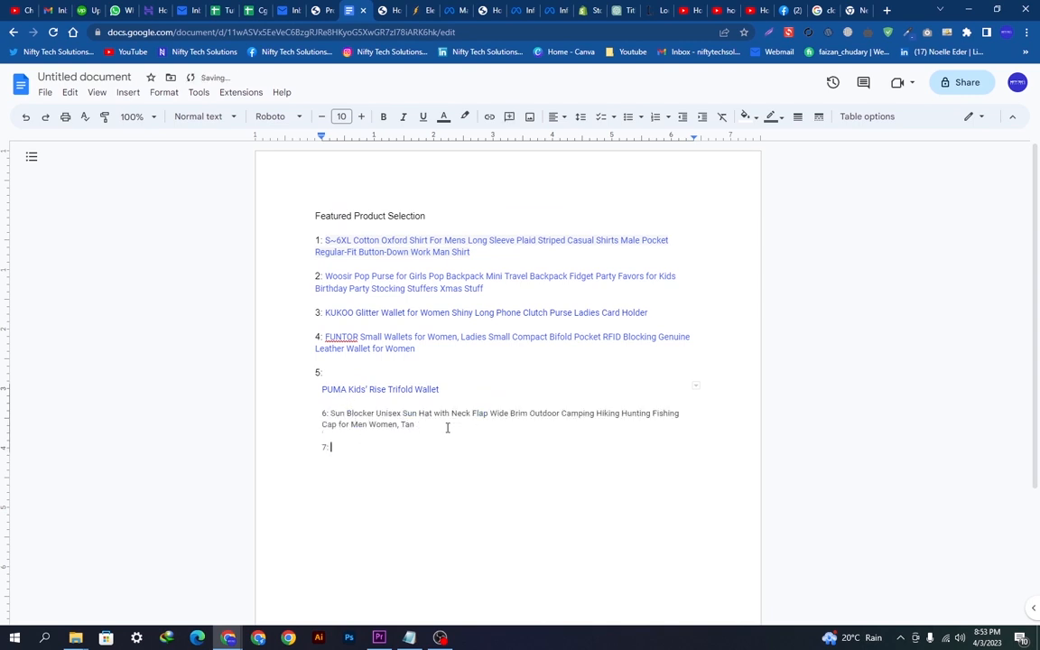
# - Check the AYYUFE Wide Brim Fedora's price, copy its full name into the document as item 7, and start item "8:"
pyautogui.hotkey('ctrl', 'shift', 'Tab')
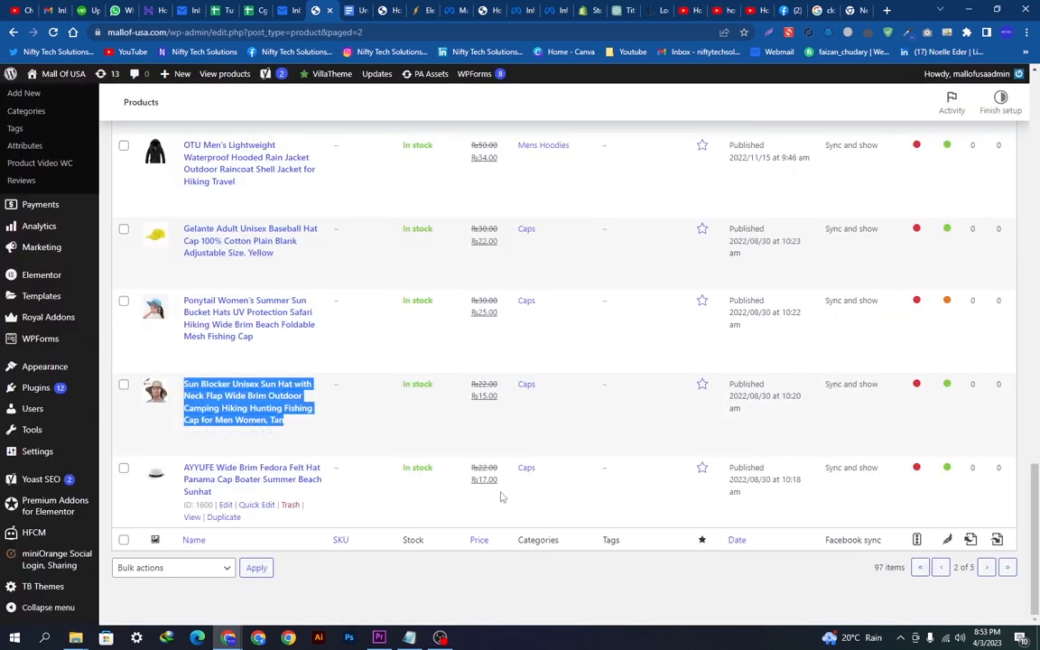
pyautogui.moveTo(507, 485); pyautogui.dragTo(470, 467)
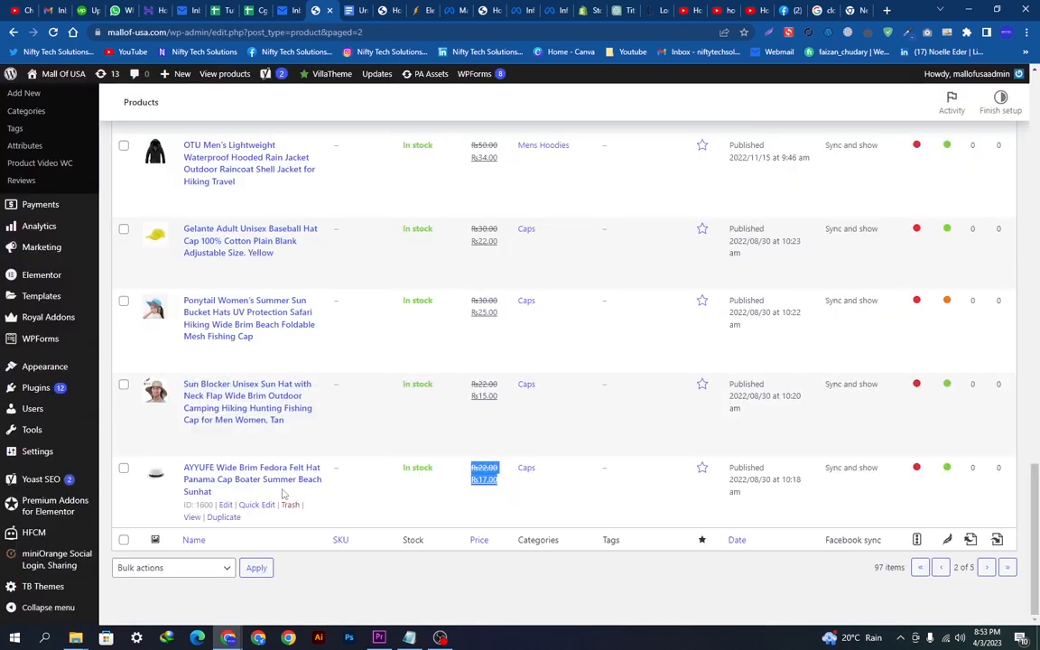
pyautogui.moveTo(215, 492); pyautogui.dragTo(183, 469)
pyautogui.hotkey('ctrl', 'Tab')
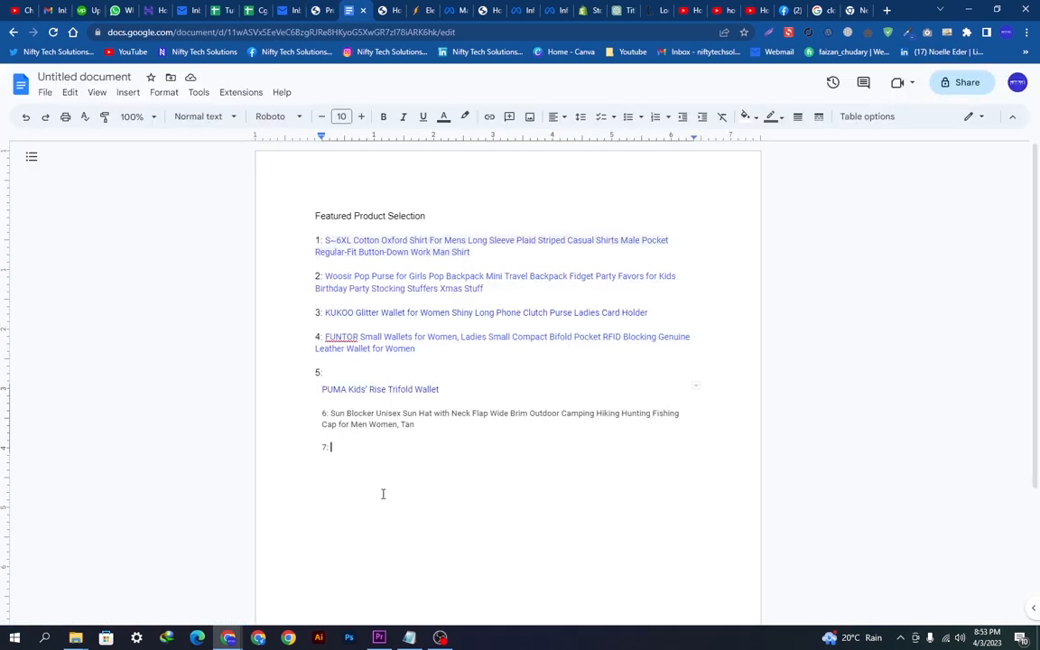
pyautogui.hotkey('ctrl', 'v')
pyautogui.press('Return')
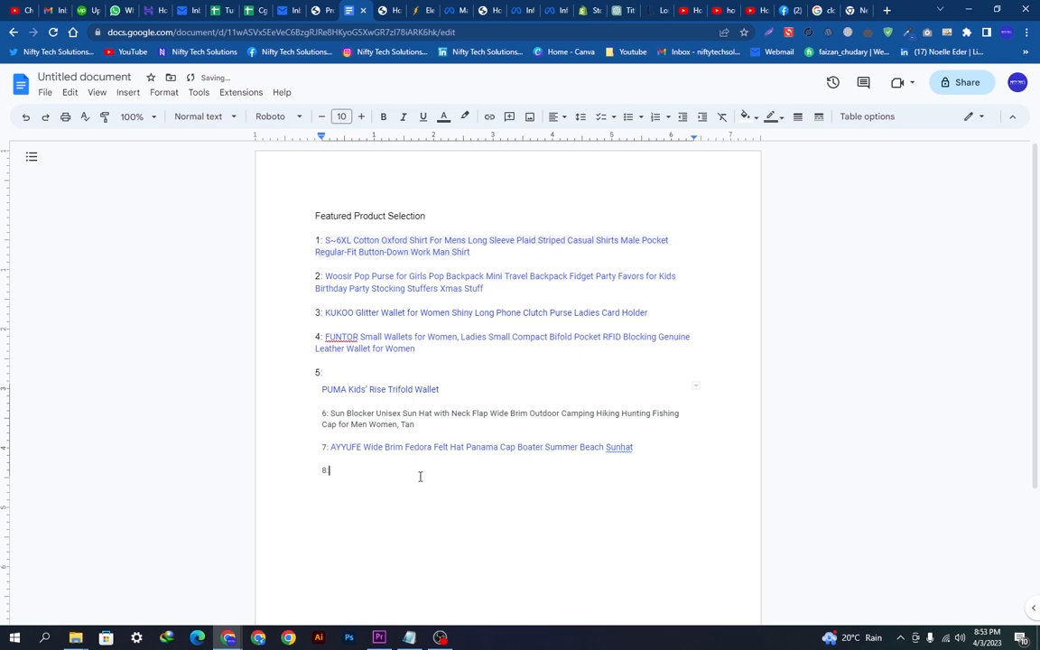
# - Copy the Travelwant Bucket Hats' full name from page 3 of the product list into the document as item 8
pyautogui.hotkey('ctrl', 'shift', 'Tab')
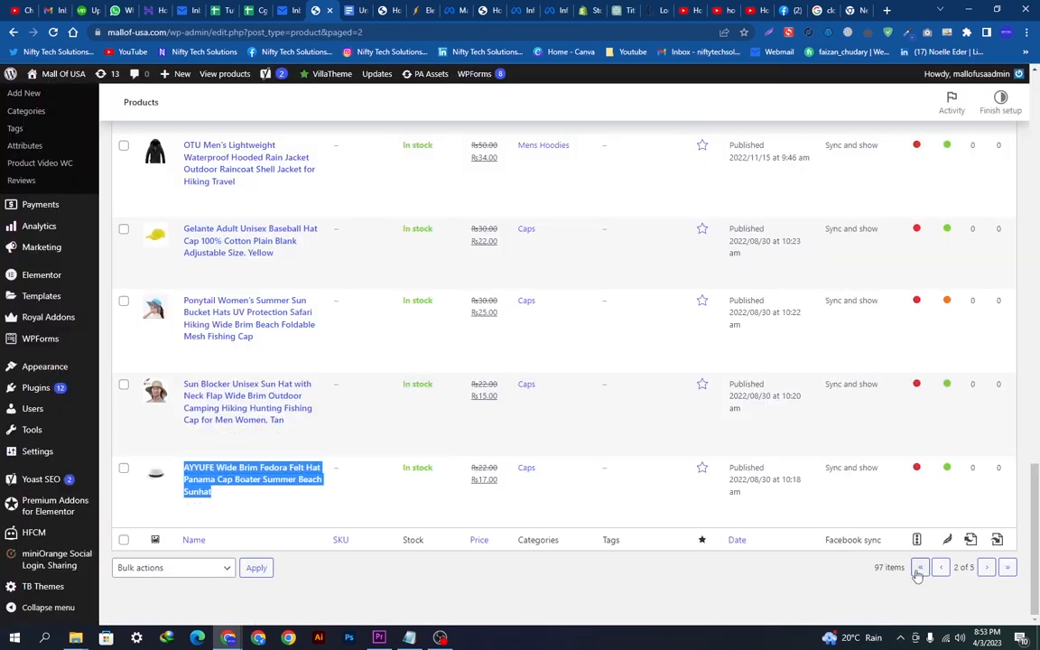
pyautogui.click(986, 569)
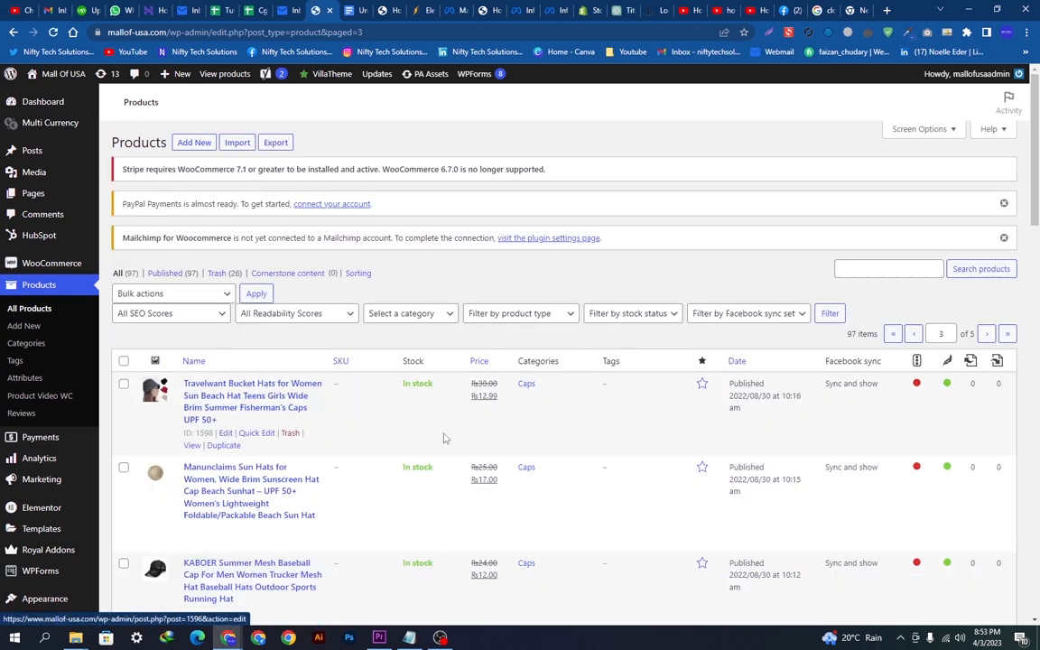
pyautogui.tripleClick(202, 412)
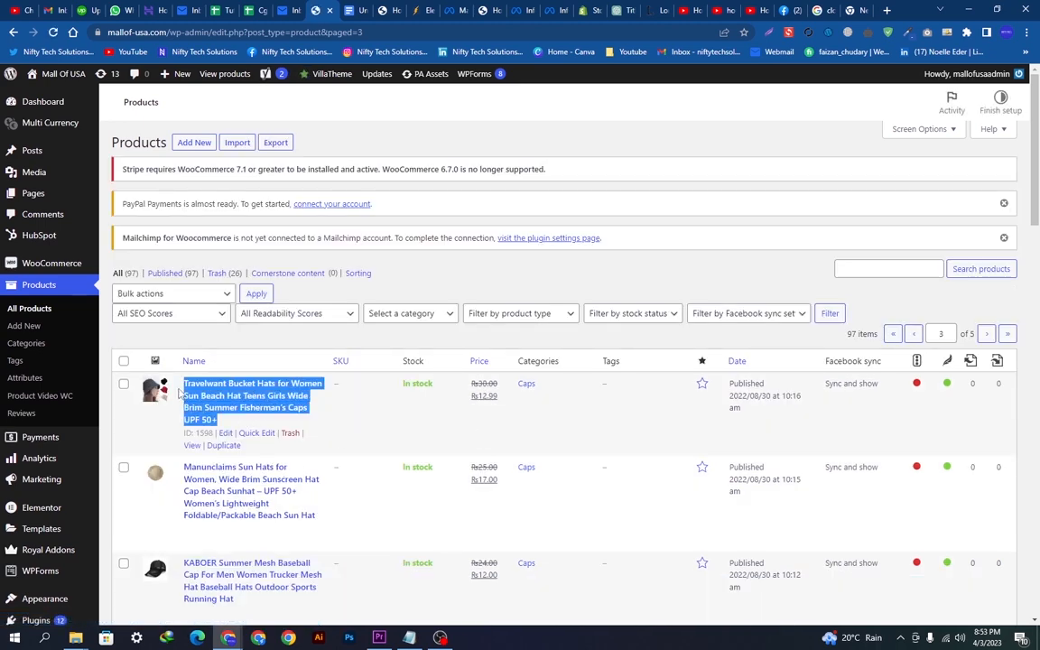
pyautogui.hotkey('ctrl', 'Tab')
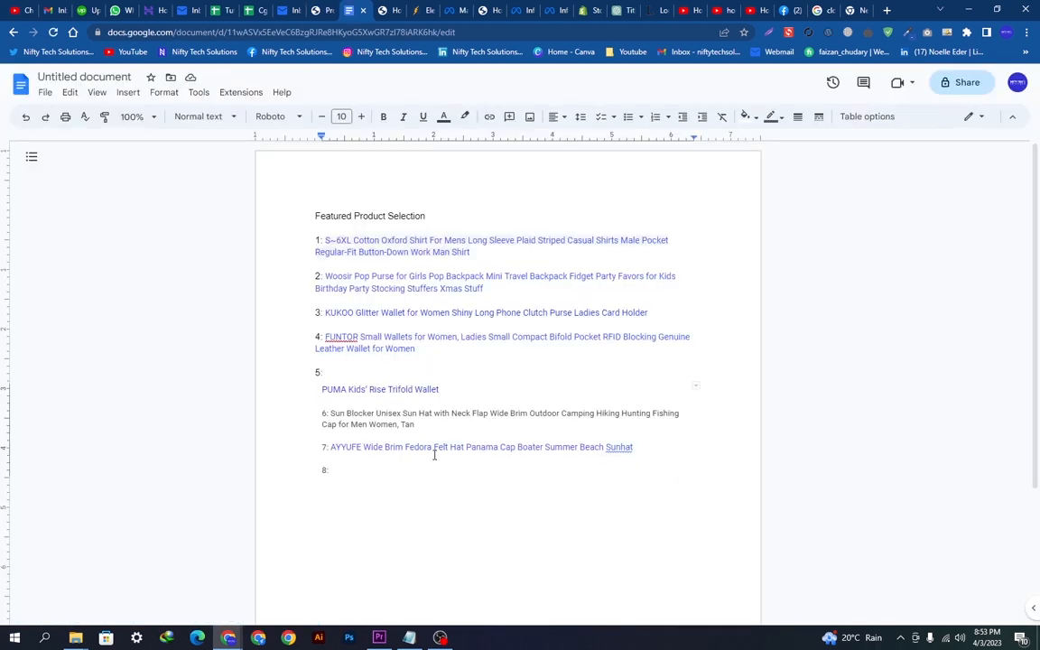
pyautogui.hotkey('ctrl', 'v')
# - Open the Travelwant Bucket Hats product for editing in a separate browser tab, mark it as a featured product, and update it
pyautogui.hotkey('ctrl', 'shift', 'Tab')
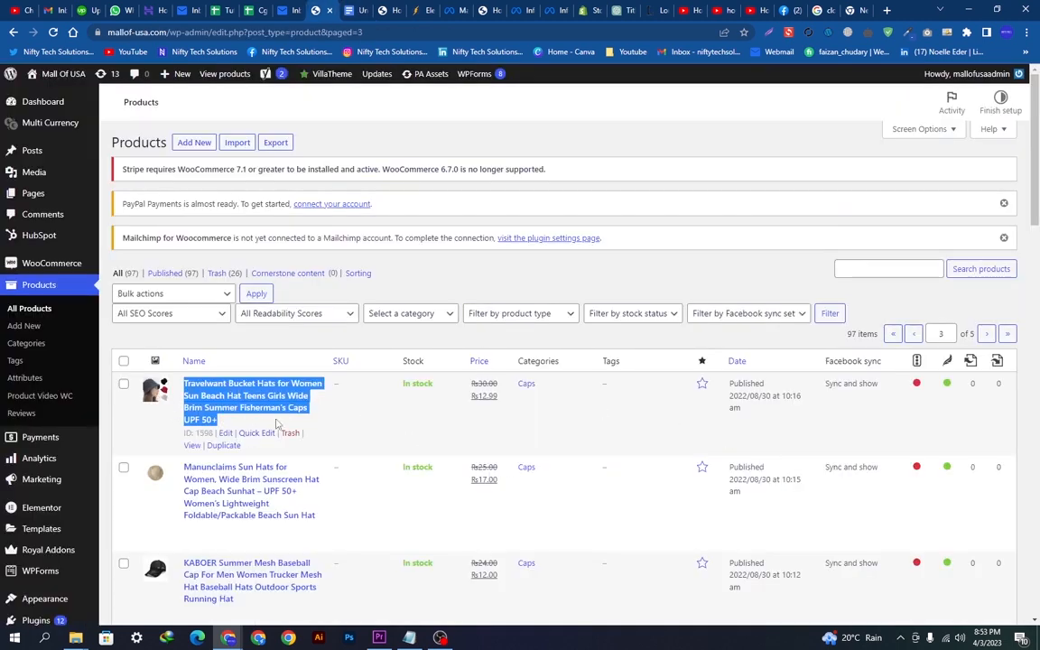
pyautogui.click(206, 397)
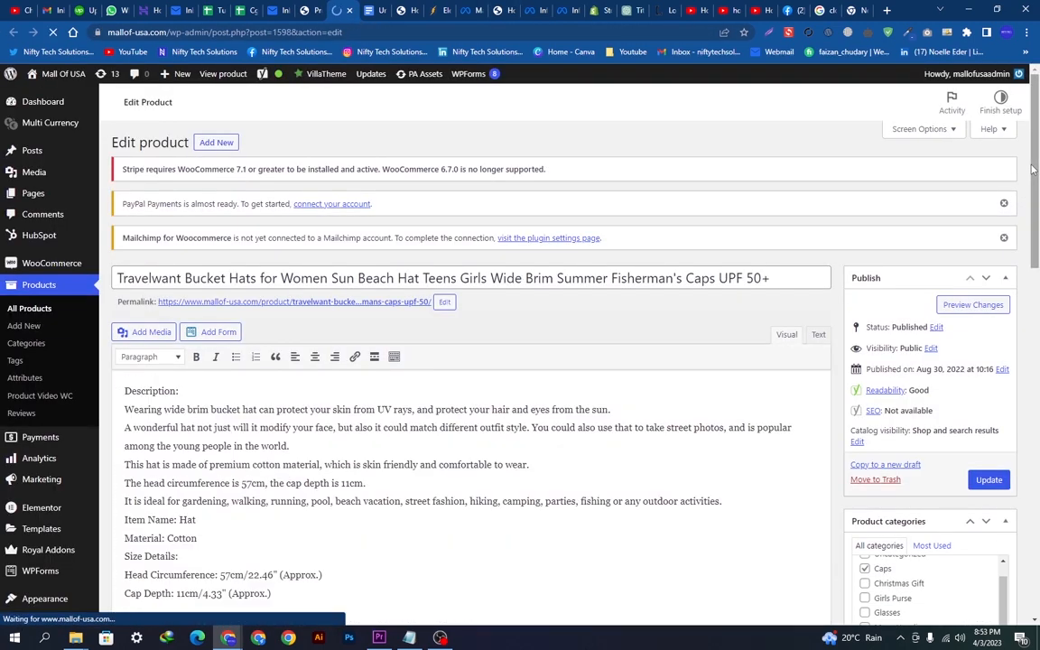
pyautogui.scroll(-2, 869, 255)
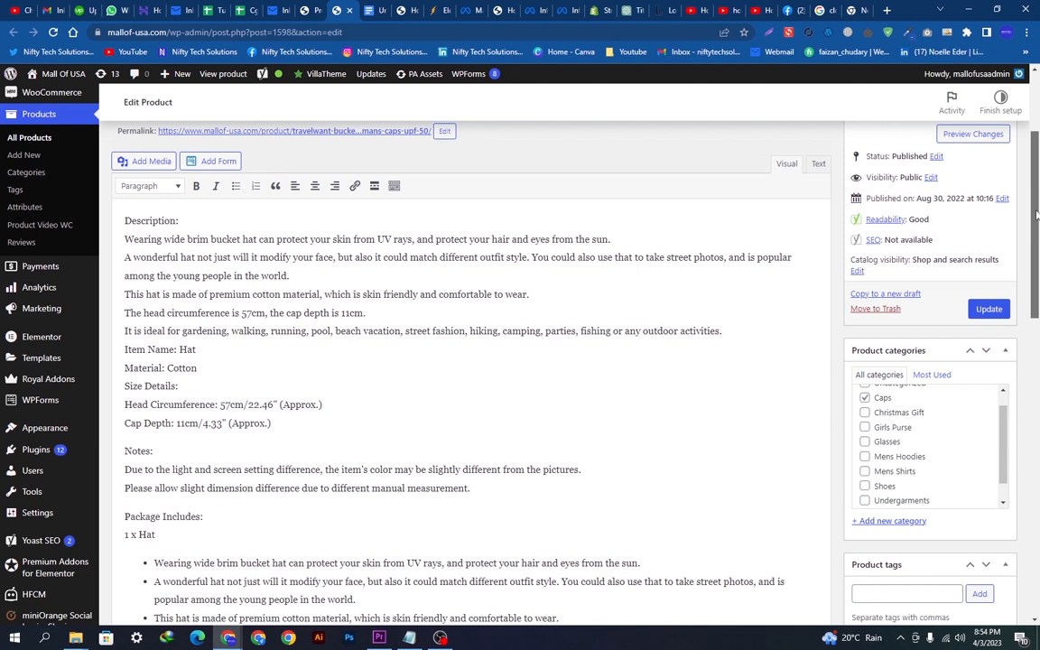
pyautogui.click(860, 271)
pyautogui.moveTo(858, 259); pyautogui.dragTo(865, 291)
pyautogui.click(919, 317)
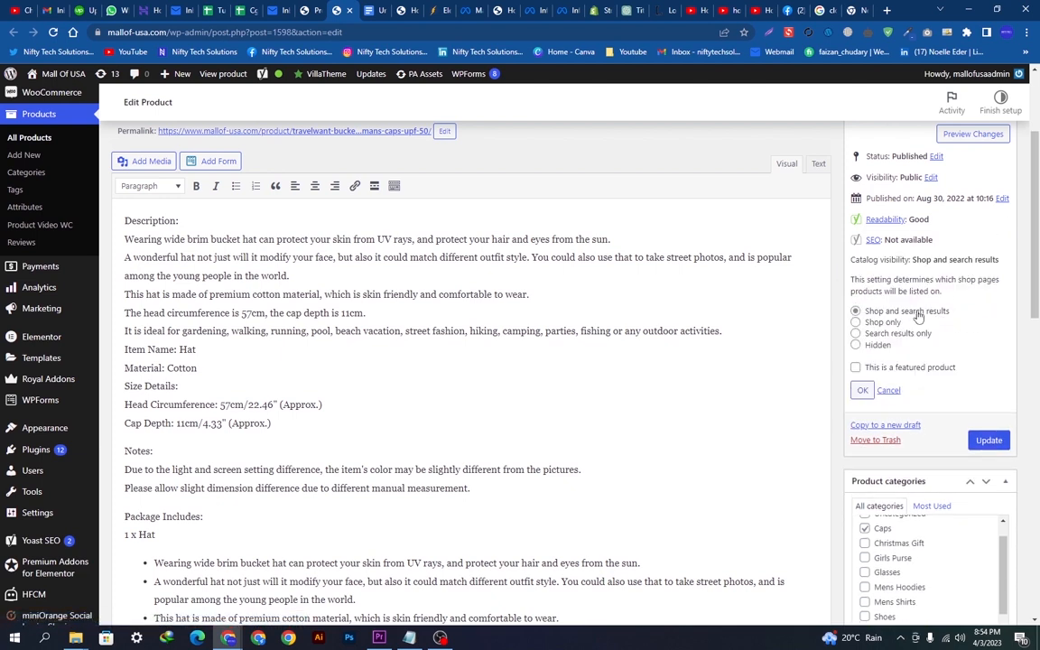
pyautogui.click(856, 370)
pyautogui.click(863, 390)
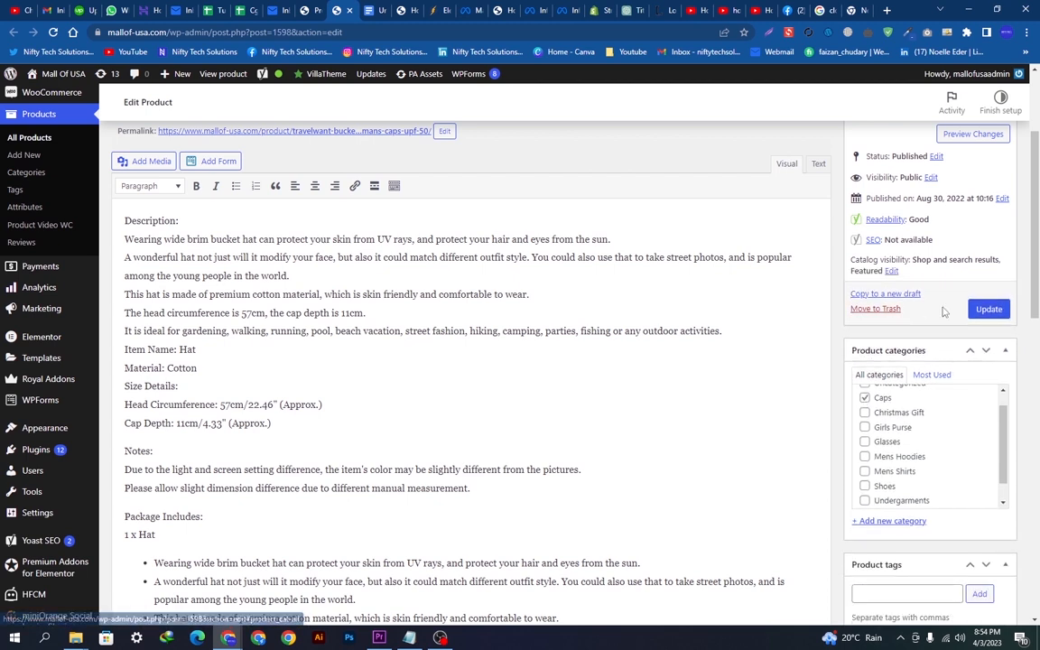
pyautogui.click(977, 312)
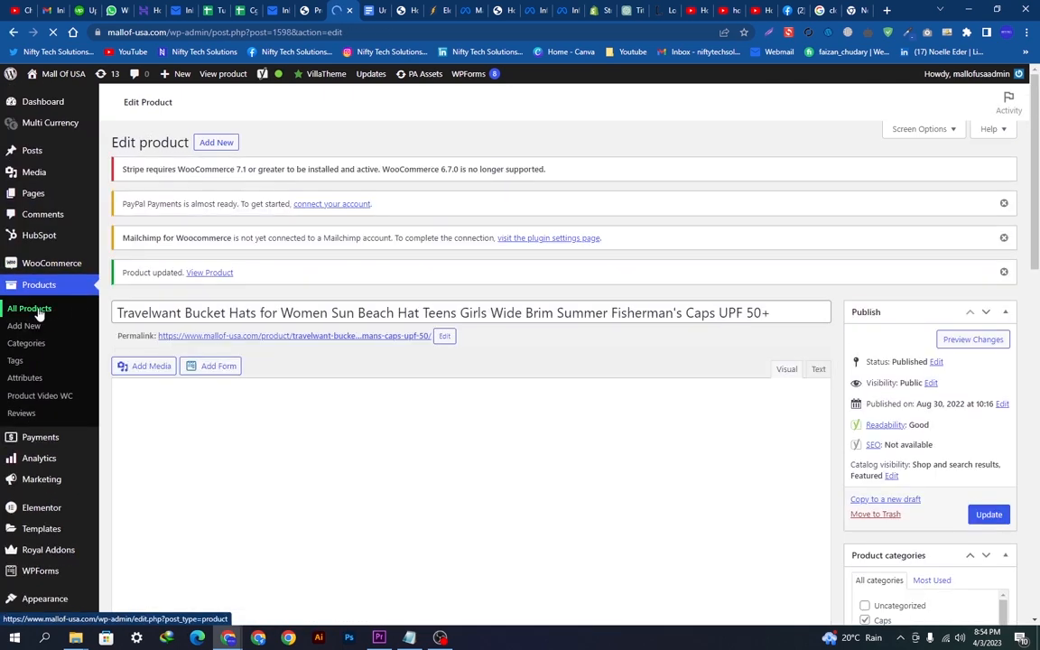
# - Copy the AYYUFE Wide Brim Fedora's full name from item 7 of the document and search the product list for it
pyautogui.click(378, 9)
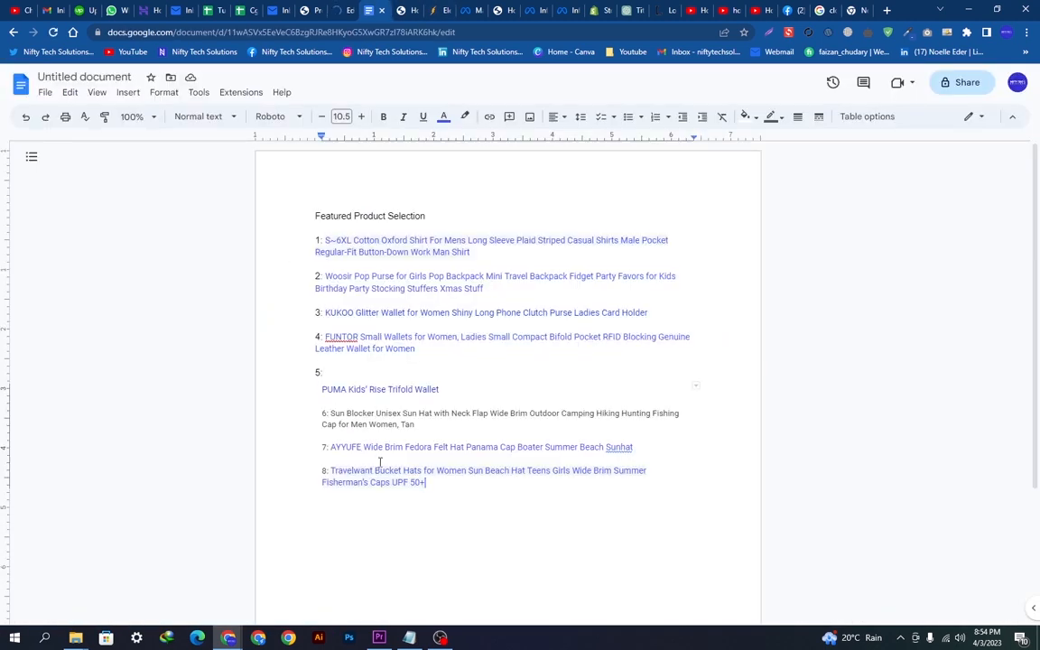
pyautogui.click(473, 533)
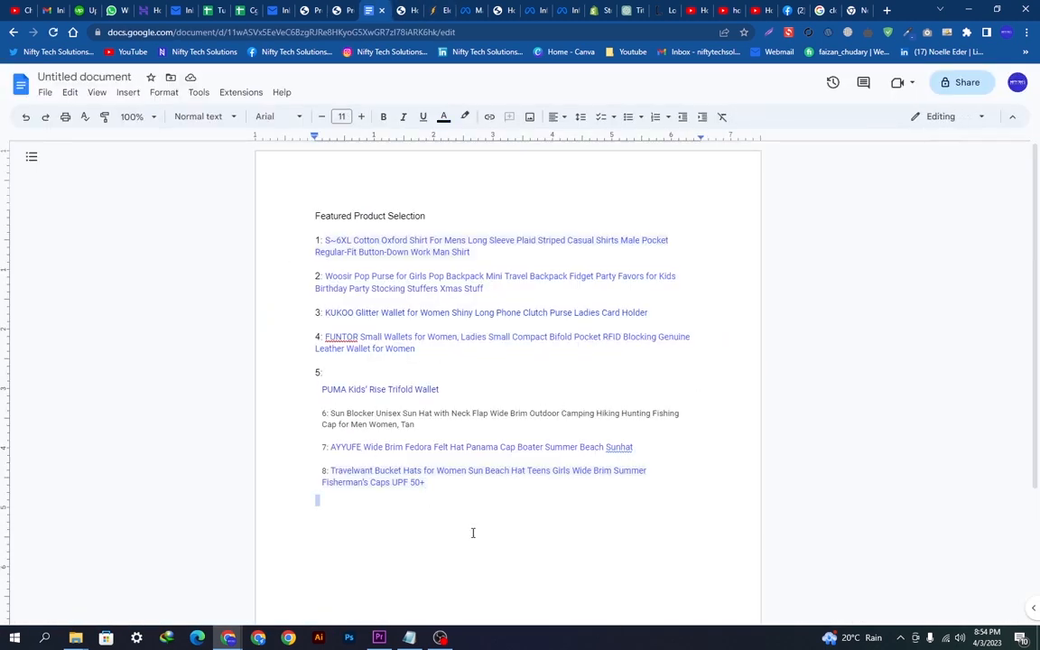
pyautogui.moveTo(632, 446); pyautogui.dragTo(333, 452)
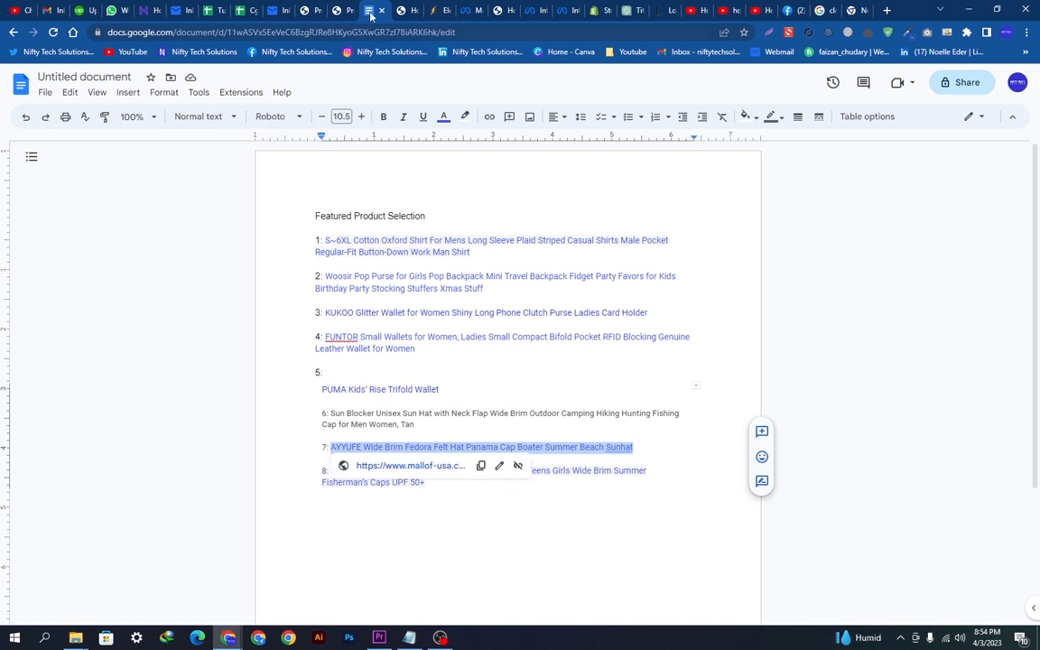
pyautogui.click(339, 10)
pyautogui.click(837, 269)
pyautogui.hotkey('ctrl', 'v')
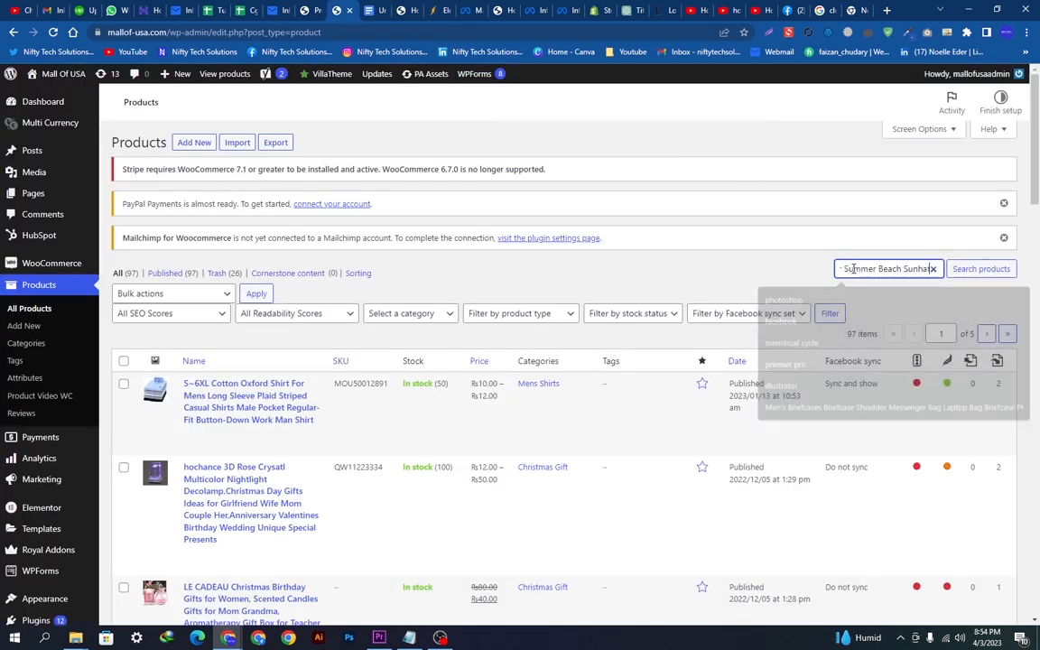
pyautogui.press('Return')
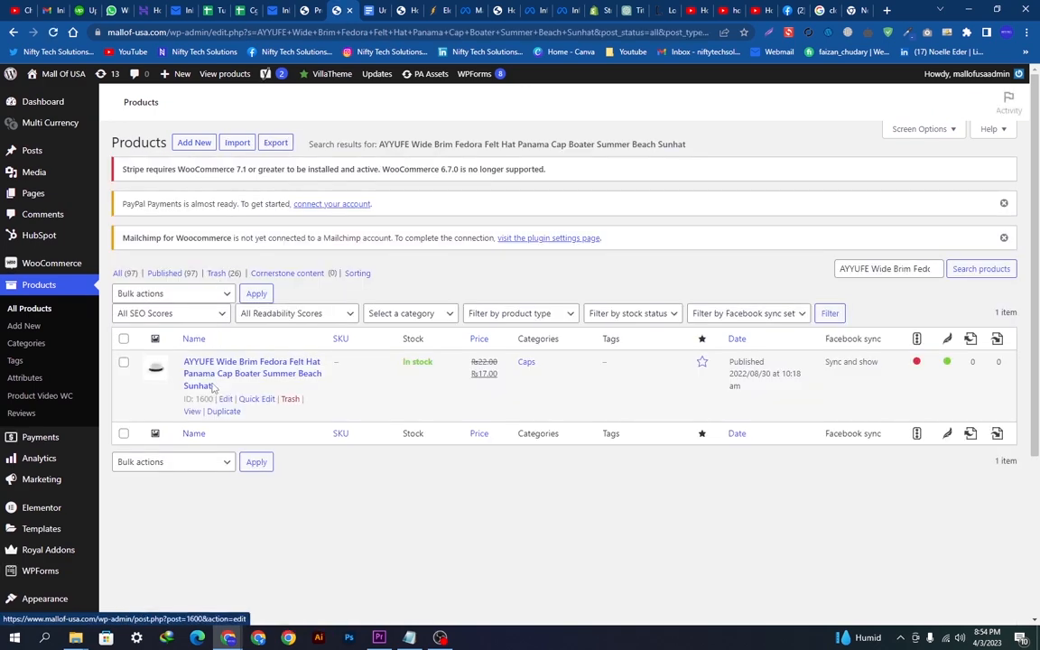
# - Edit the AYYUFE Wide Brim Fedora, mark it as a featured product in its catalog visibility settings, and update it
pyautogui.click(230, 400)
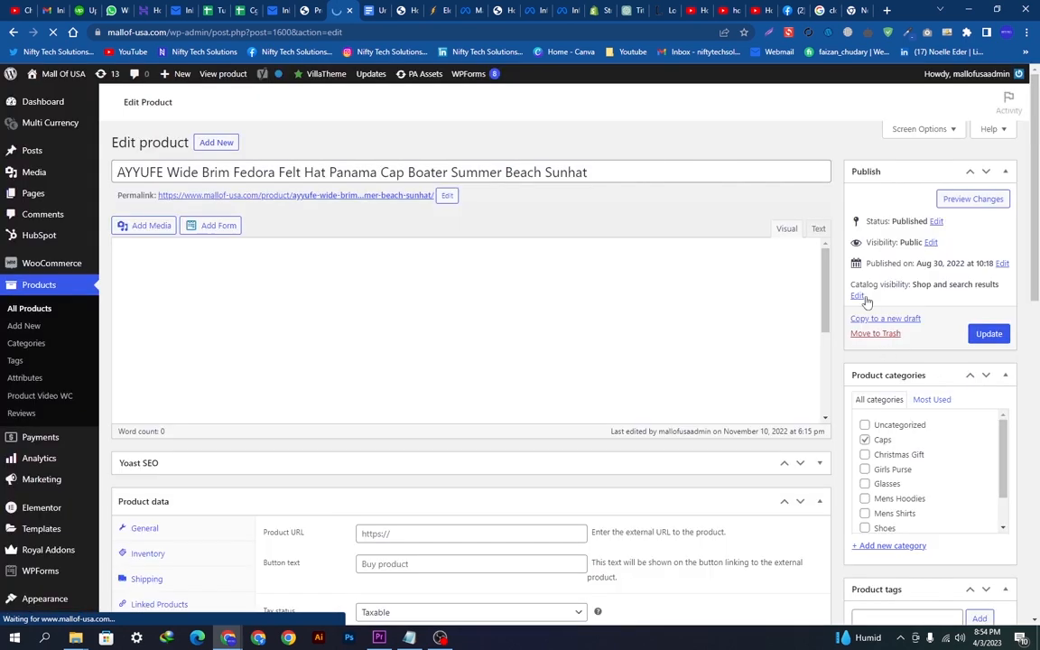
pyautogui.click(857, 441)
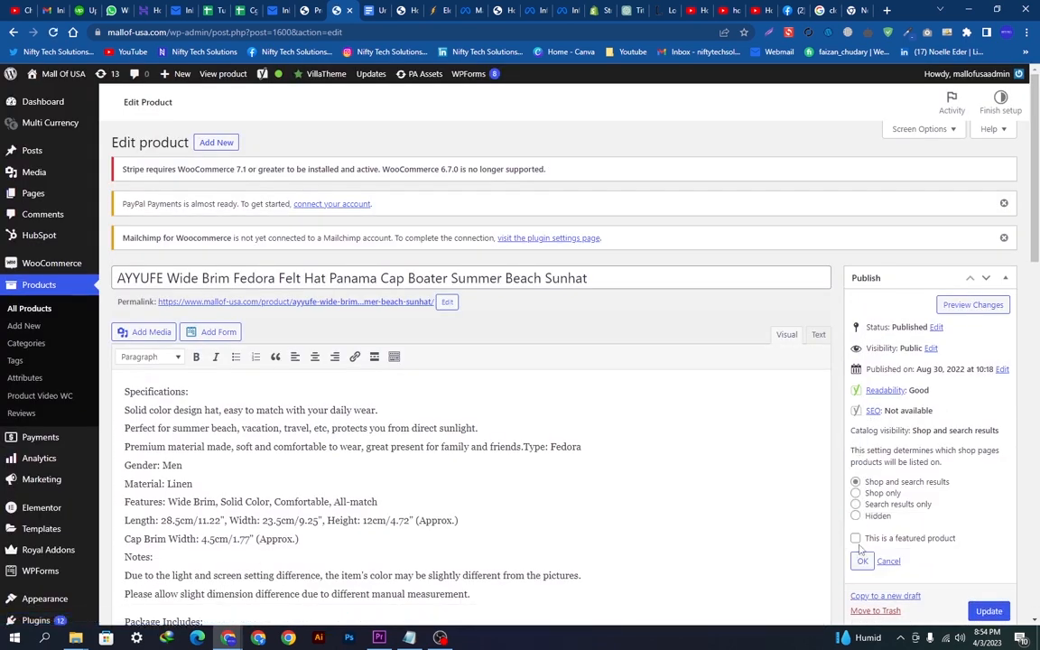
pyautogui.click(862, 561)
pyautogui.click(989, 481)
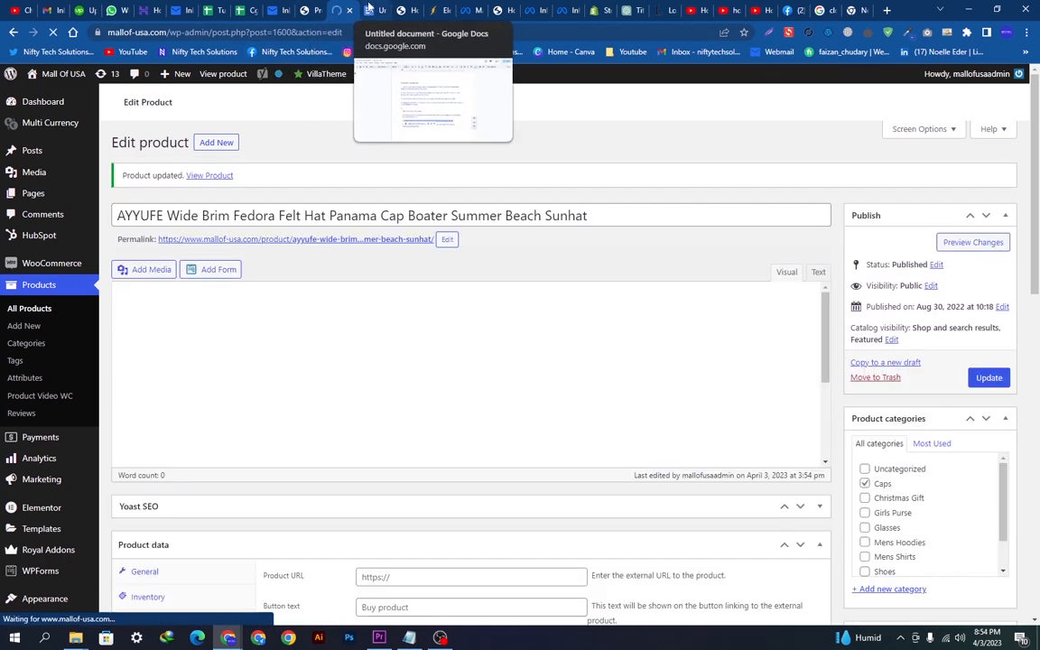
# - Copy the Sun Blocker Unisex Sun Hat's full name from item 6 of the document and search the product list for it
pyautogui.click(370, 10)
pyautogui.click(359, 506)
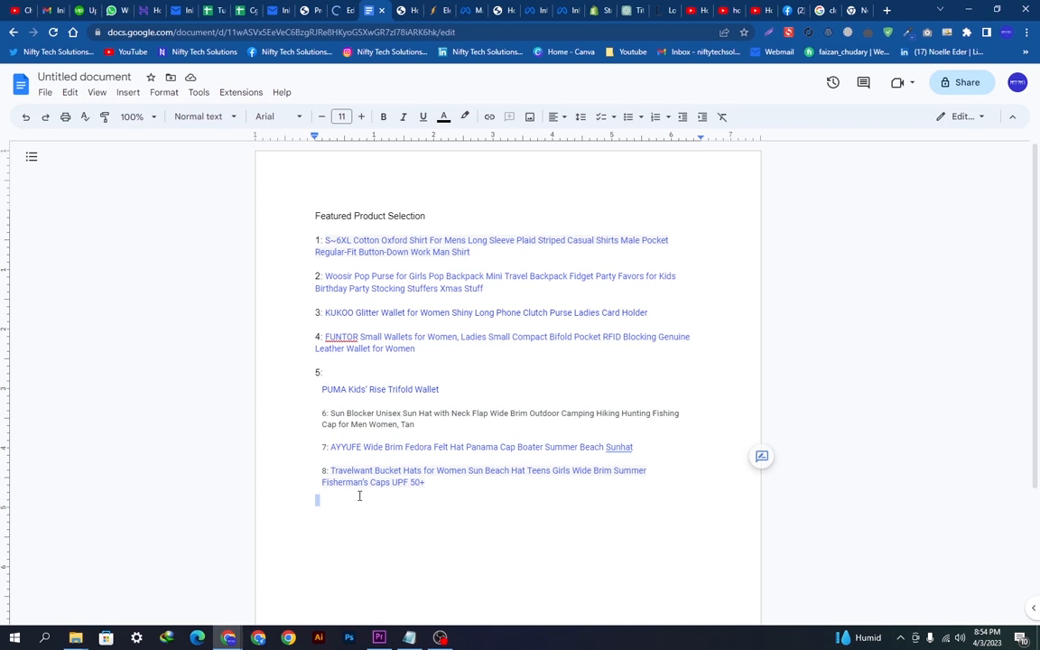
pyautogui.click(406, 420)
pyautogui.moveTo(427, 428); pyautogui.dragTo(339, 418)
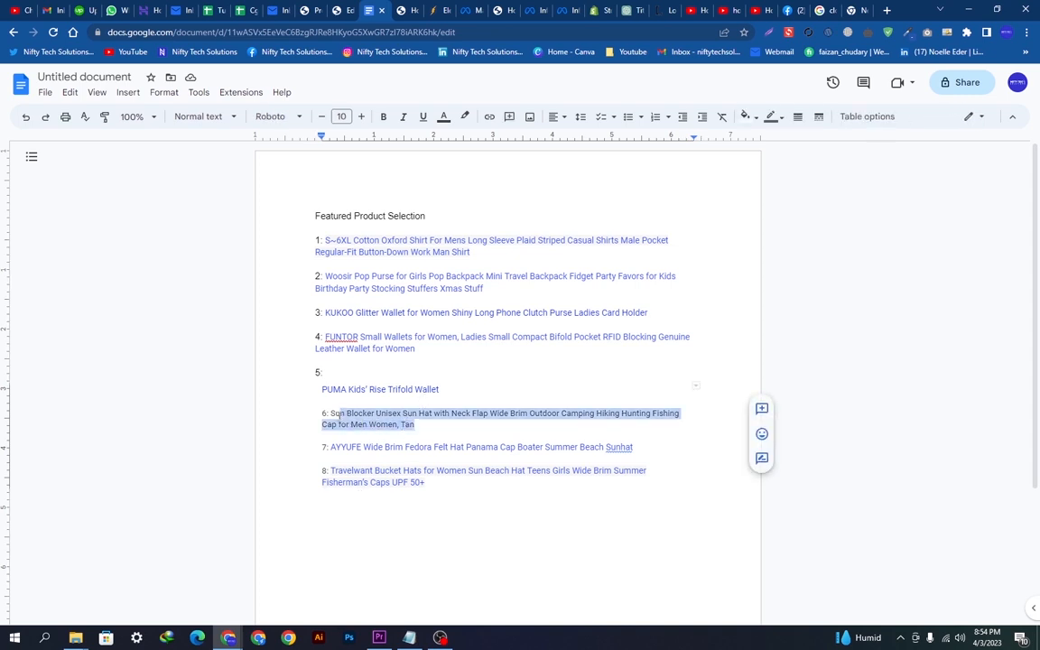
pyautogui.hotkey('ctrl', 'shift', 'Tab')
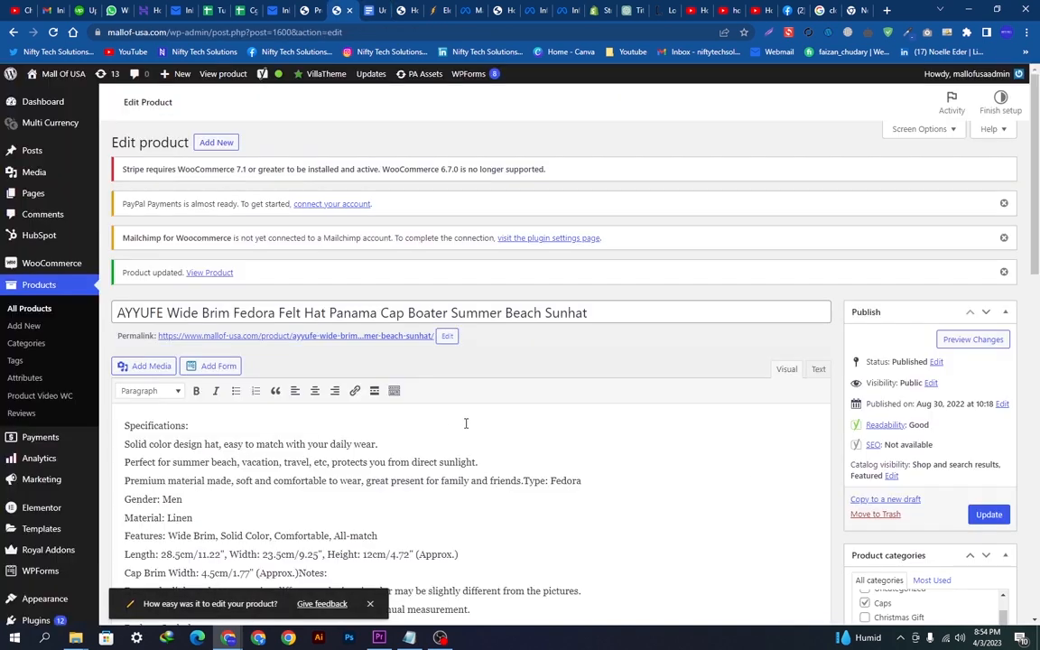
pyautogui.hotkey('ctrl', 'shift', 'Tab')
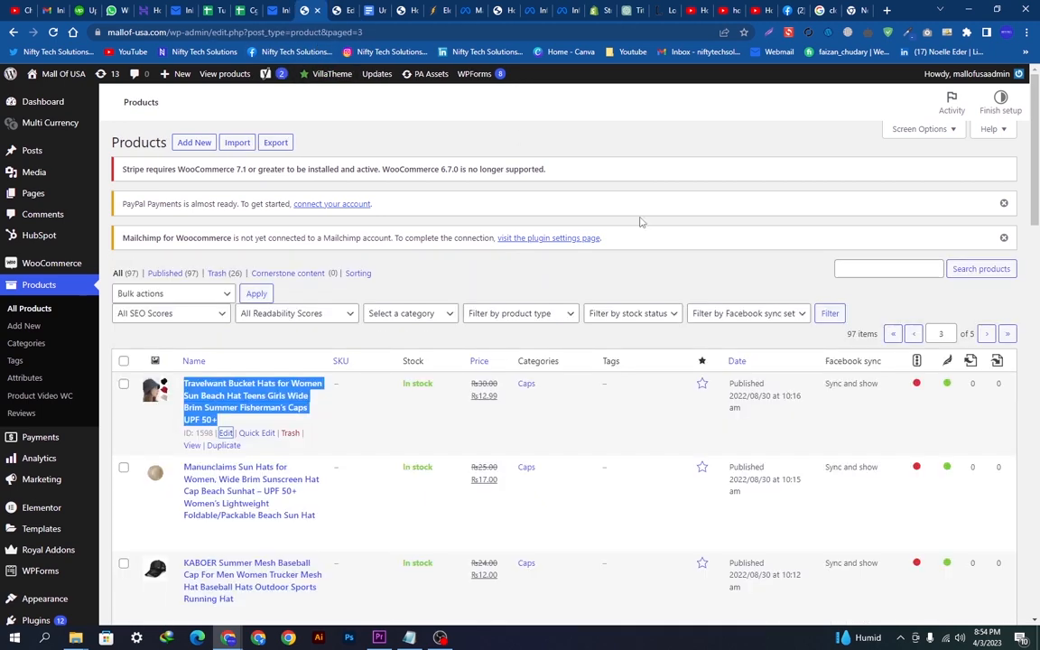
pyautogui.click(847, 268)
pyautogui.hotkey('ctrl', 'v')
pyautogui.press('Return')
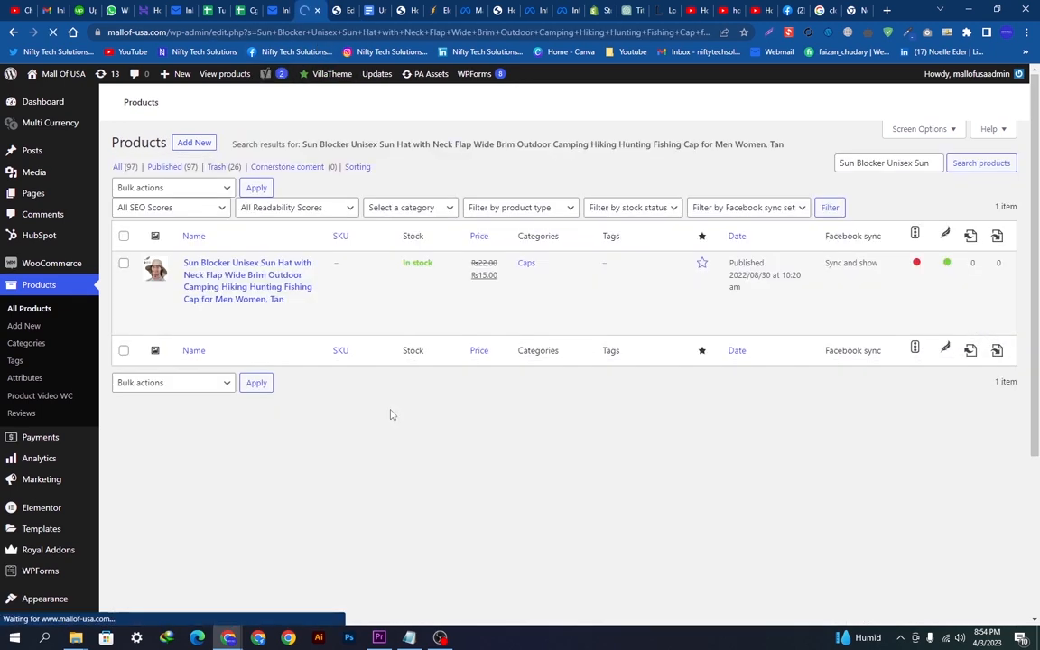
# - Open the Sun Blocker Unisex Sun Hat for editing in a new browser tab, mark it as a featured product, and update it
pyautogui.rightClick(227, 412)
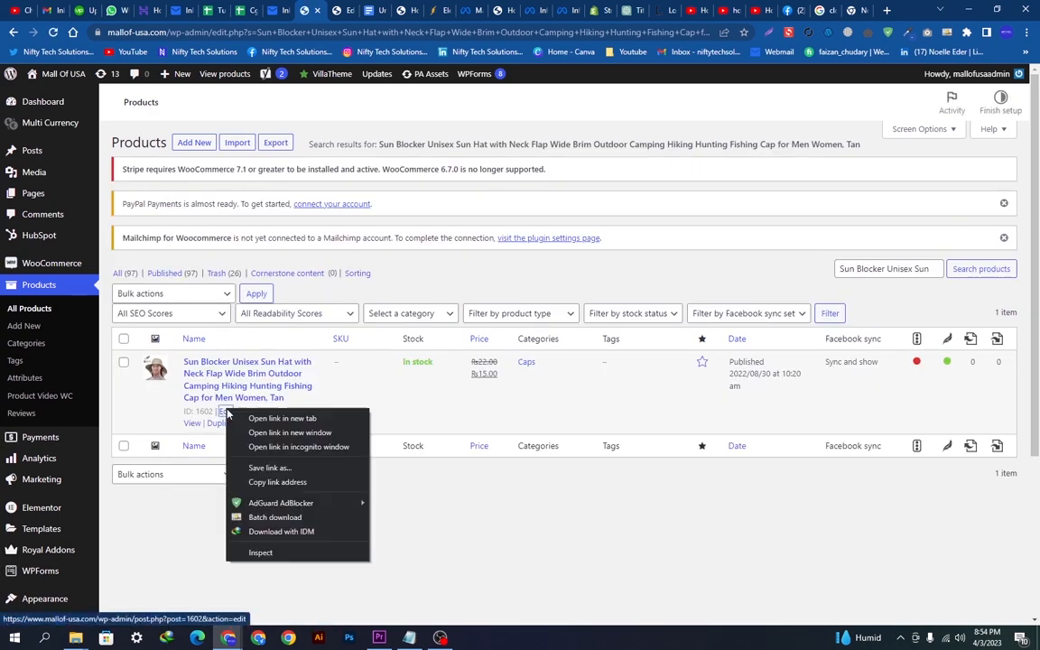
pyautogui.click(249, 420)
pyautogui.click(328, 10)
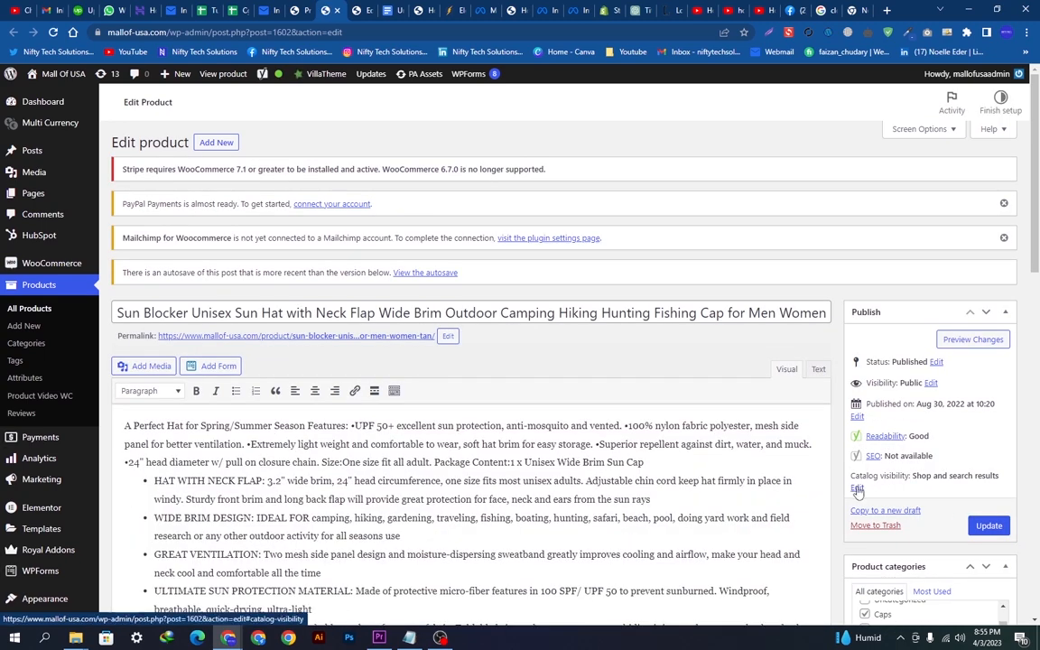
pyautogui.click(858, 487)
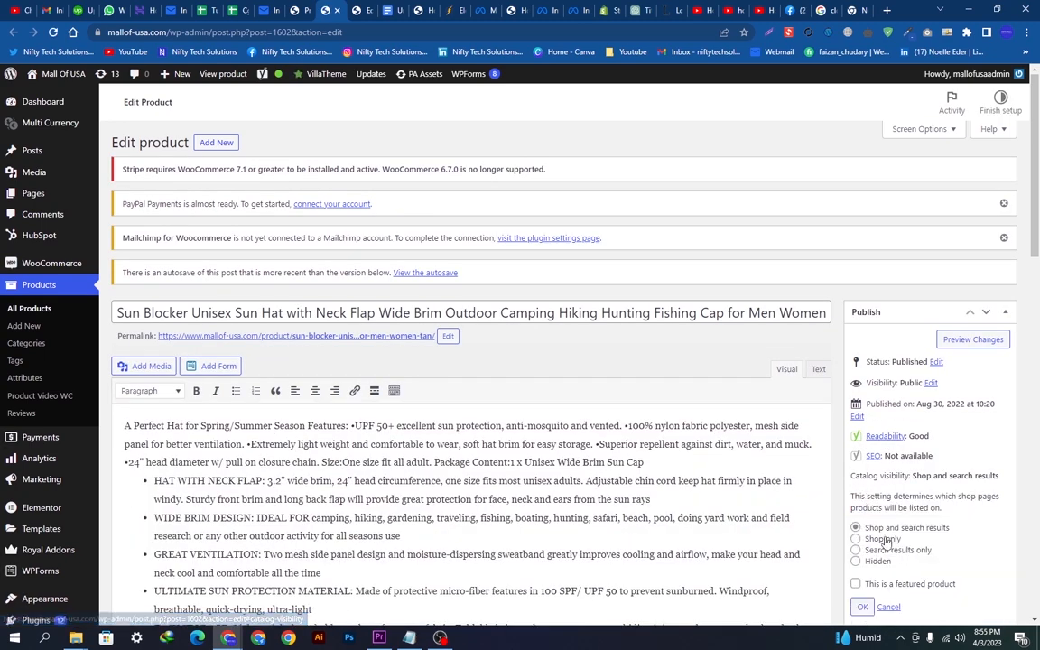
pyautogui.click(856, 583)
pyautogui.click(863, 607)
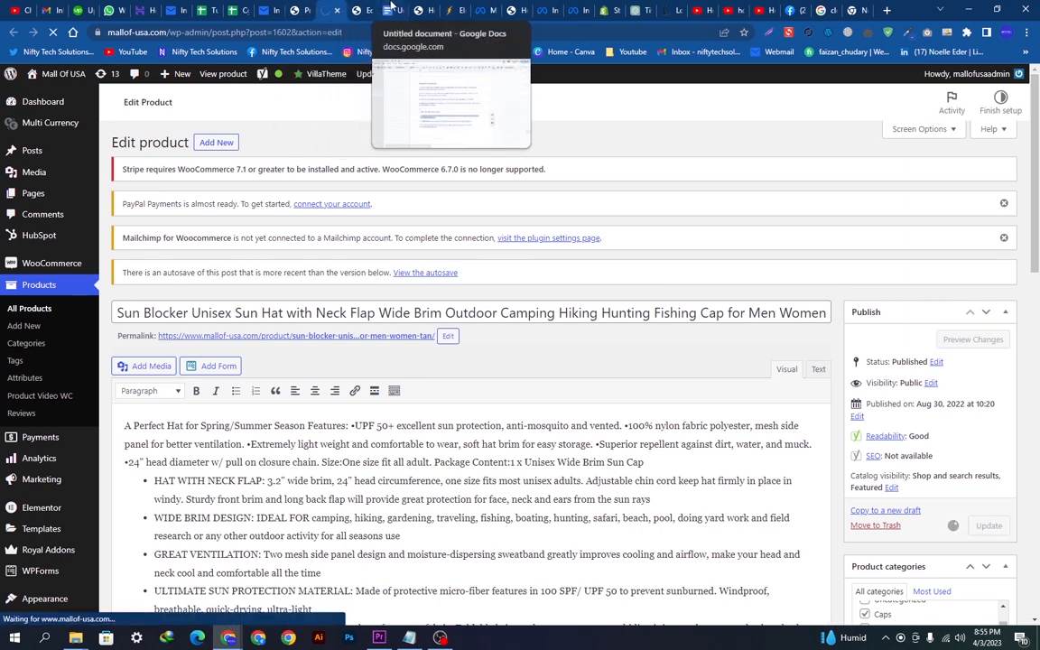
# - Copy "PUMA Kids' Rise Trifold Wallet" from item 5 of the document and search the product list for it
pyautogui.click(391, 10)
pyautogui.moveTo(448, 388); pyautogui.dragTo(325, 385)
pyautogui.hotkey('ctrl', 'shift', 'Tab')
pyautogui.hotkey('ctrl', 'shift', 'Tab')
pyautogui.hotkey('ctrl', 'shift', 'Tab')
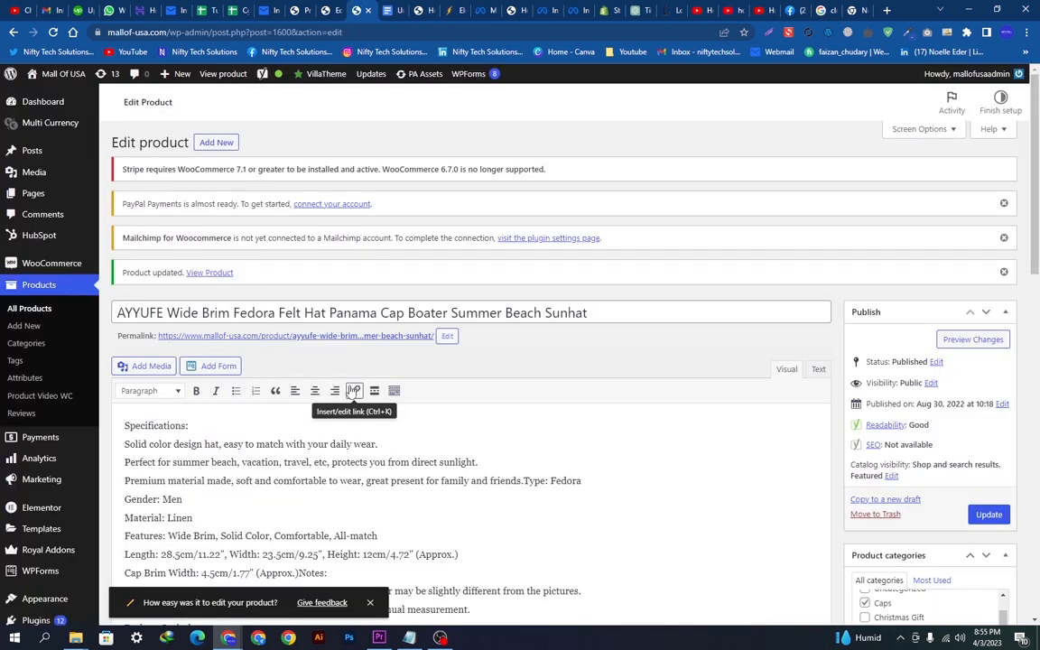
pyautogui.click(924, 268)
pyautogui.hotkey('ctrl', 'a')
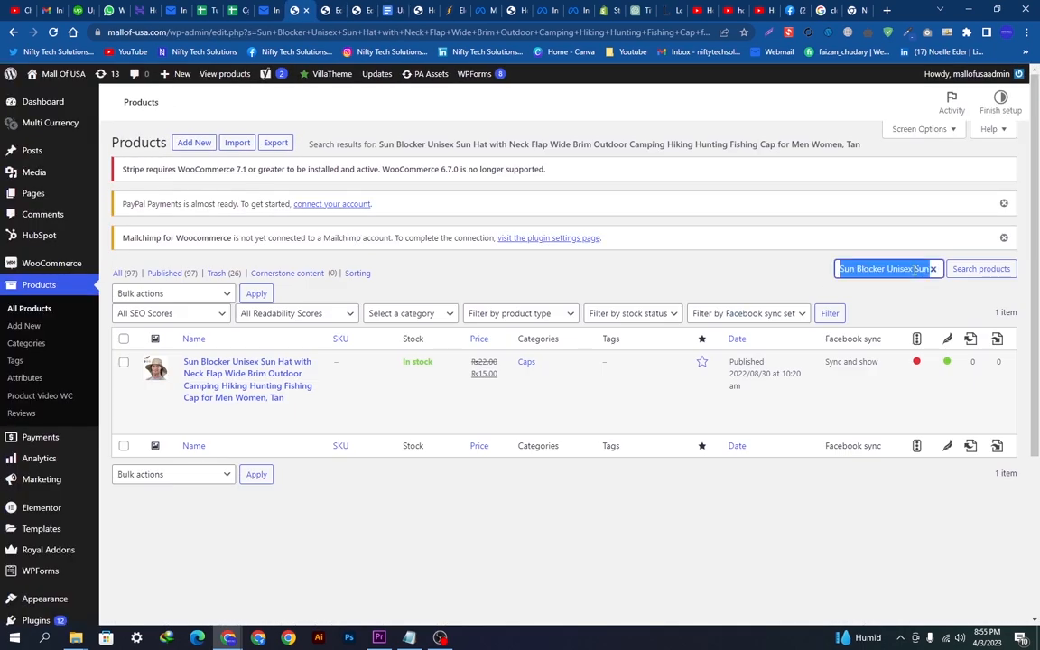
pyautogui.write("PUMA Kids' Rise Trifold Wallet")
pyautogui.click(969, 273)
# - Return to the document and follow the PUMA Kids' Rise Trifold Wallet link in item 5 to its product editing page
pyautogui.hotkey('ctrl', 'Tab')
pyautogui.hotkey('ctrl', 'Tab')
pyautogui.hotkey('ctrl', 'Tab')
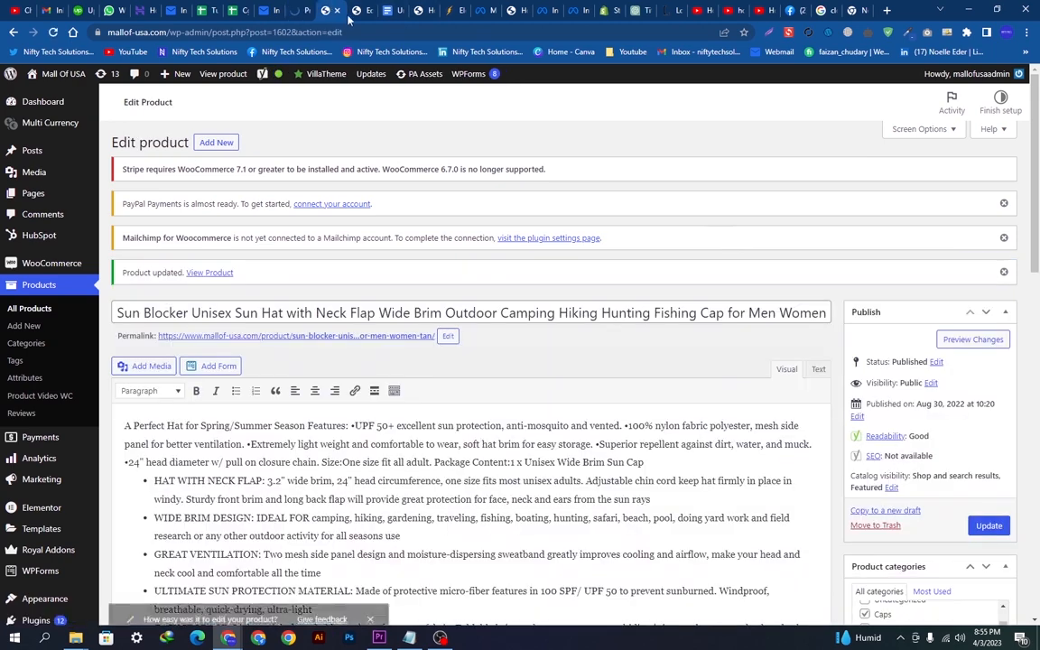
pyautogui.click(354, 389)
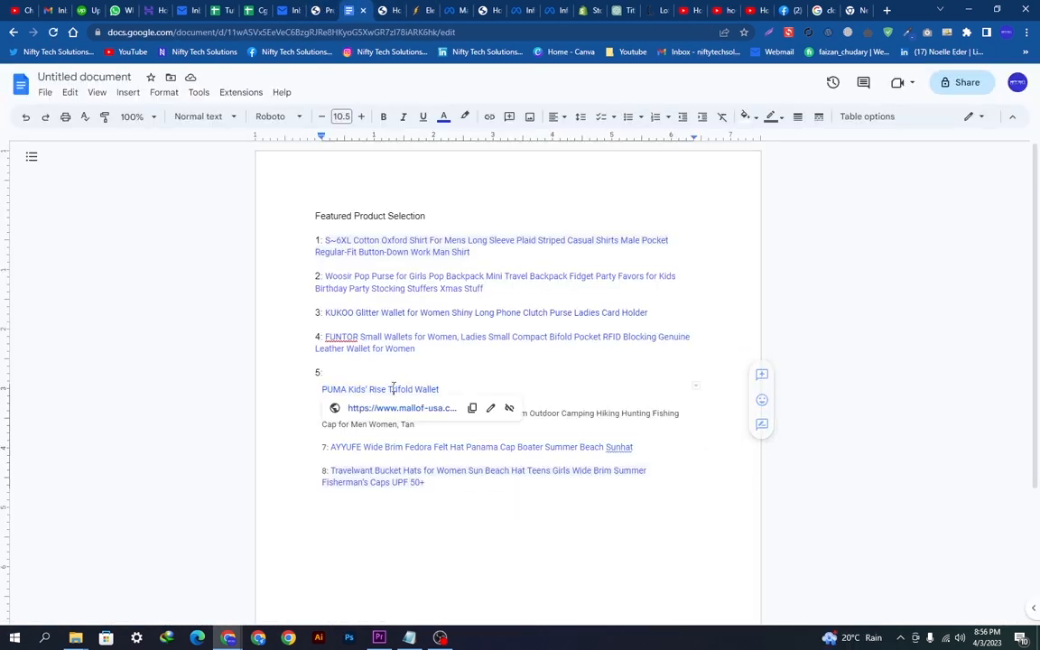
pyautogui.click(407, 412)
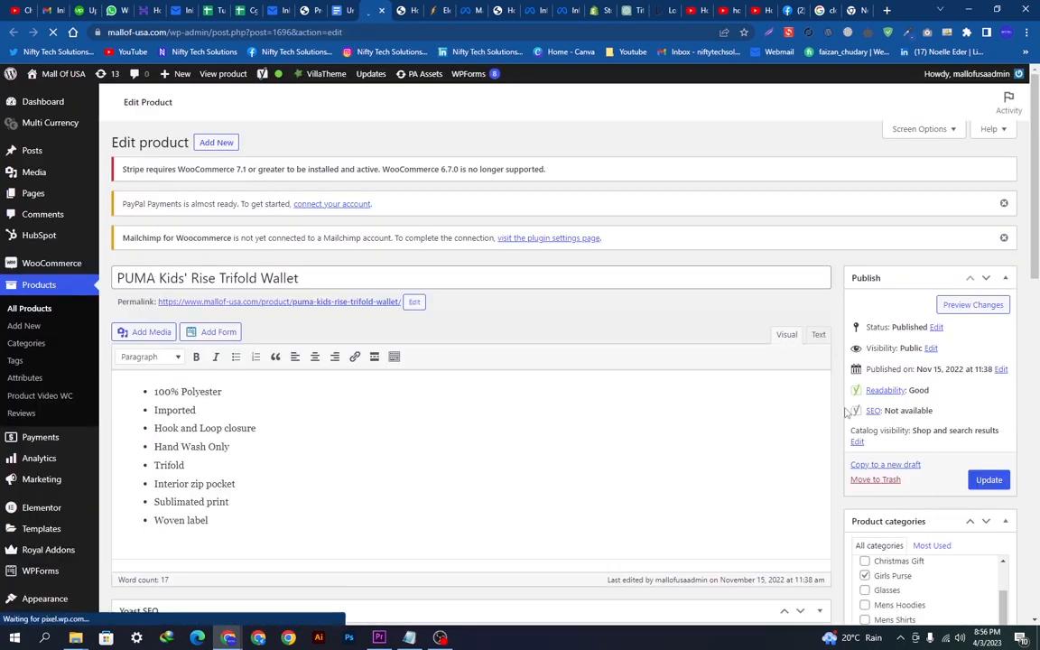
# - Mark the PUMA Kids' Rise Trifold Wallet as a featured product in its catalog visibility settings and update it
pyautogui.click(858, 443)
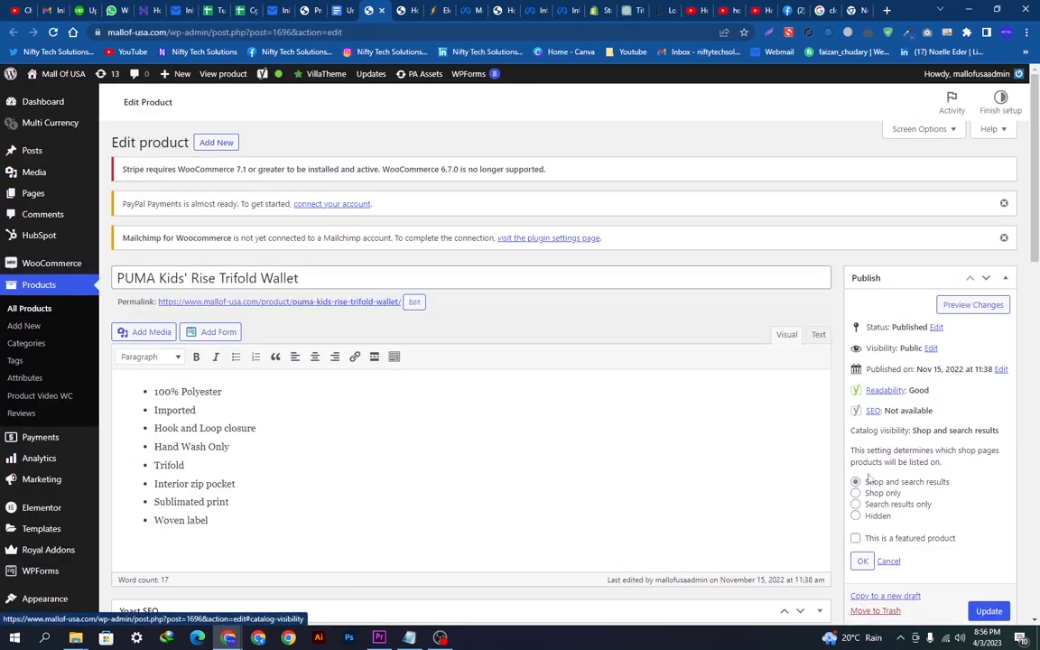
pyautogui.click(875, 540)
pyautogui.click(864, 561)
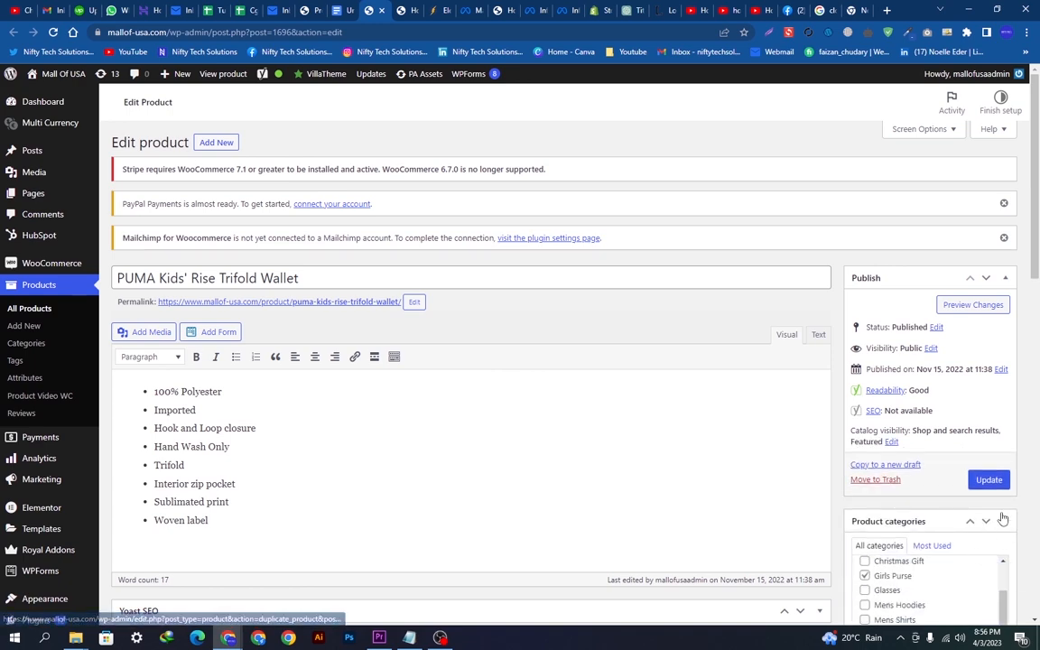
pyautogui.click(407, 11)
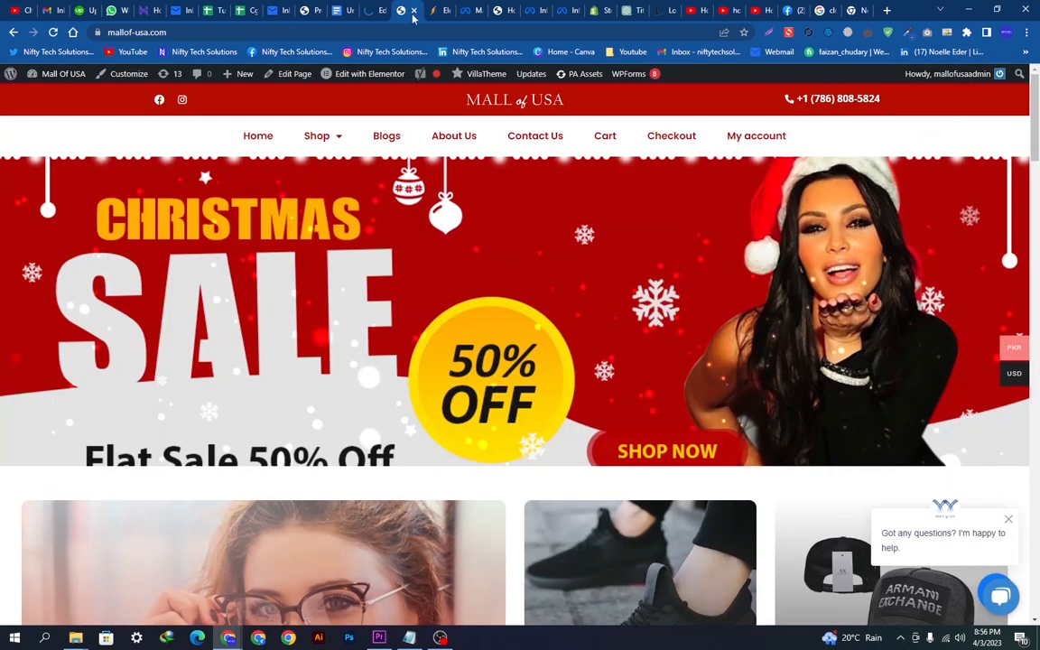
# - Open the FUNTOR Small Wallets product from its link in document item 4, mark it as a featured product, and update it
pyautogui.click(349, 7)
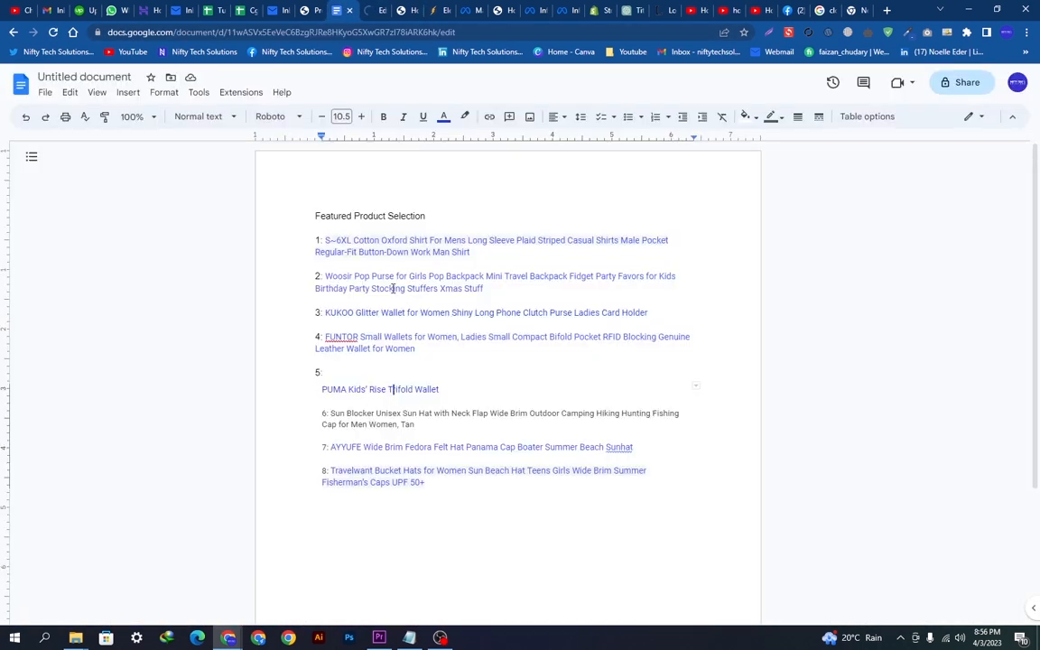
pyautogui.click(370, 337)
pyautogui.click(395, 365)
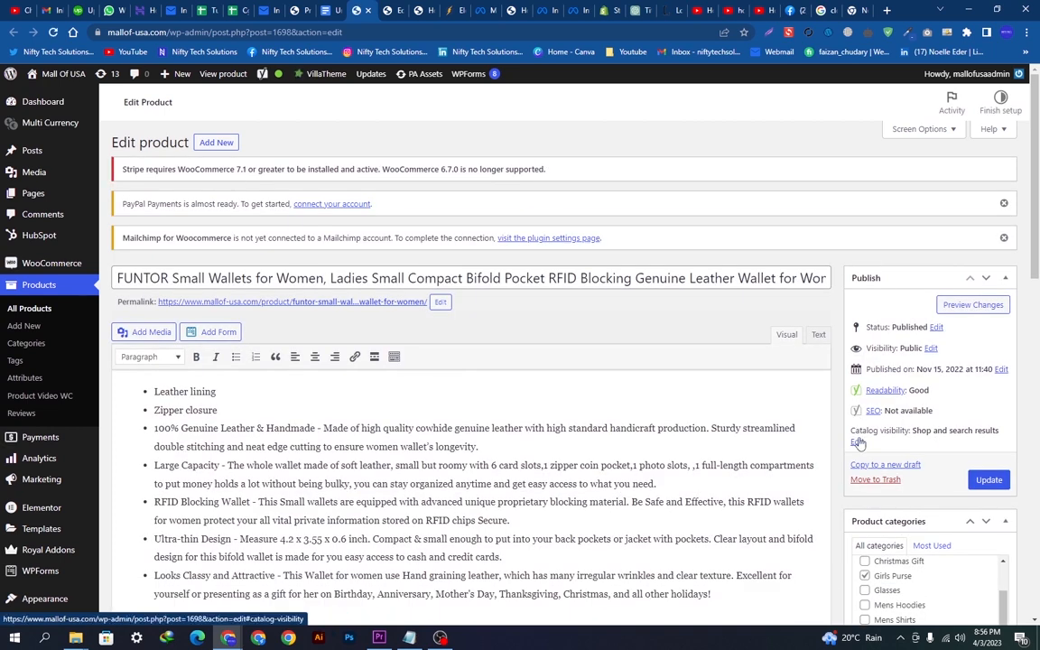
pyautogui.click(859, 441)
pyautogui.click(881, 539)
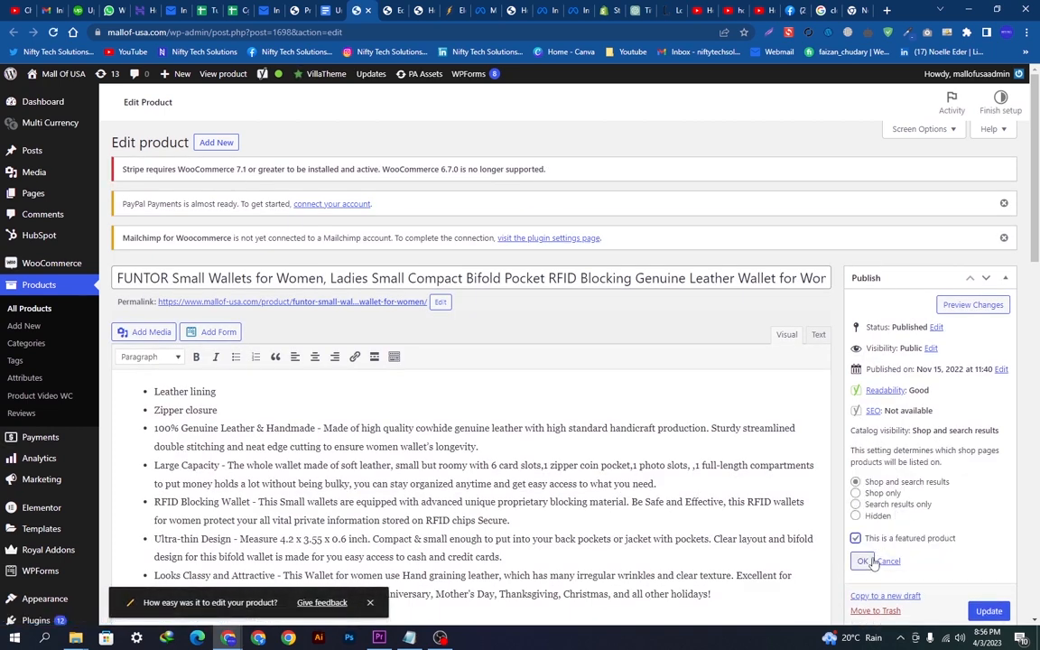
pyautogui.click(862, 561)
pyautogui.click(989, 479)
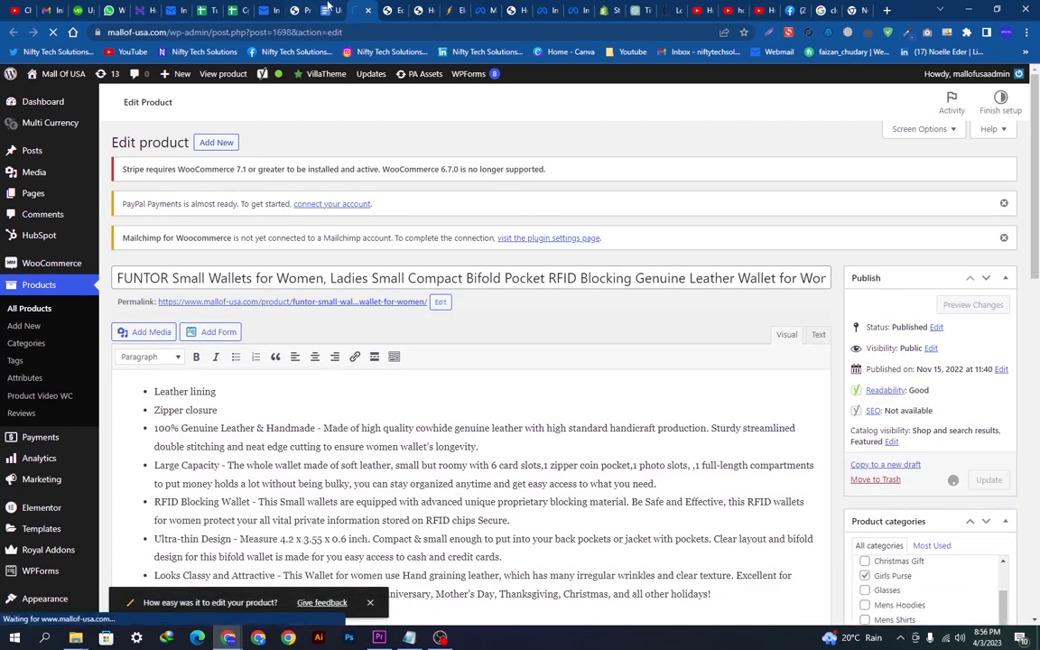
# - Open the KUKOO Glitter Wallet product from its link in document item 3, mark it as a featured product, and update it
pyautogui.click(295, 7)
pyautogui.click(395, 311)
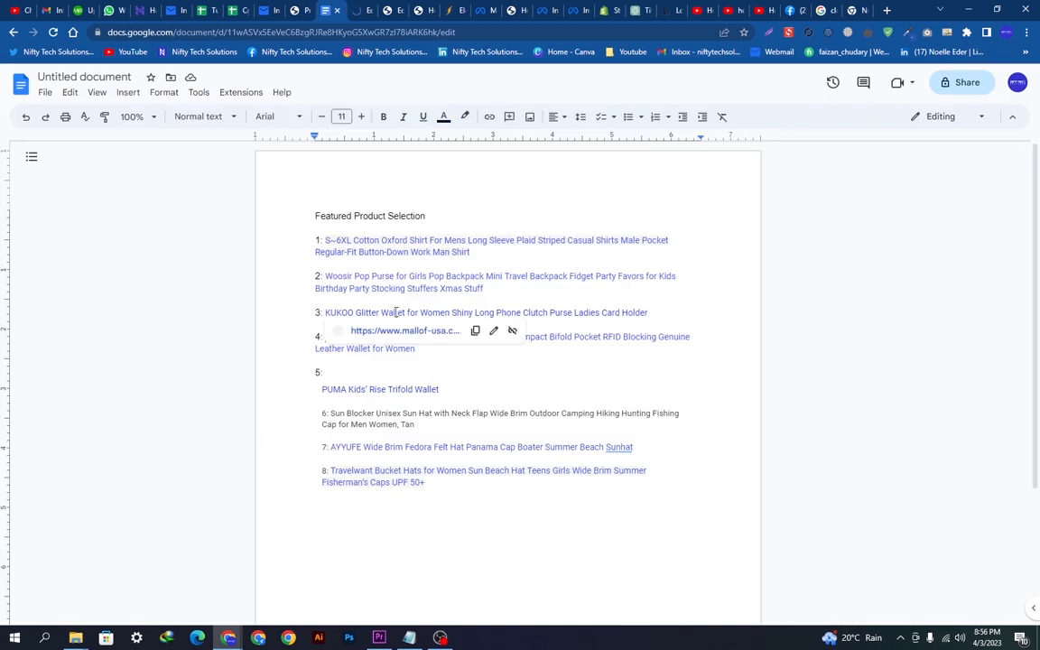
pyautogui.click(400, 332)
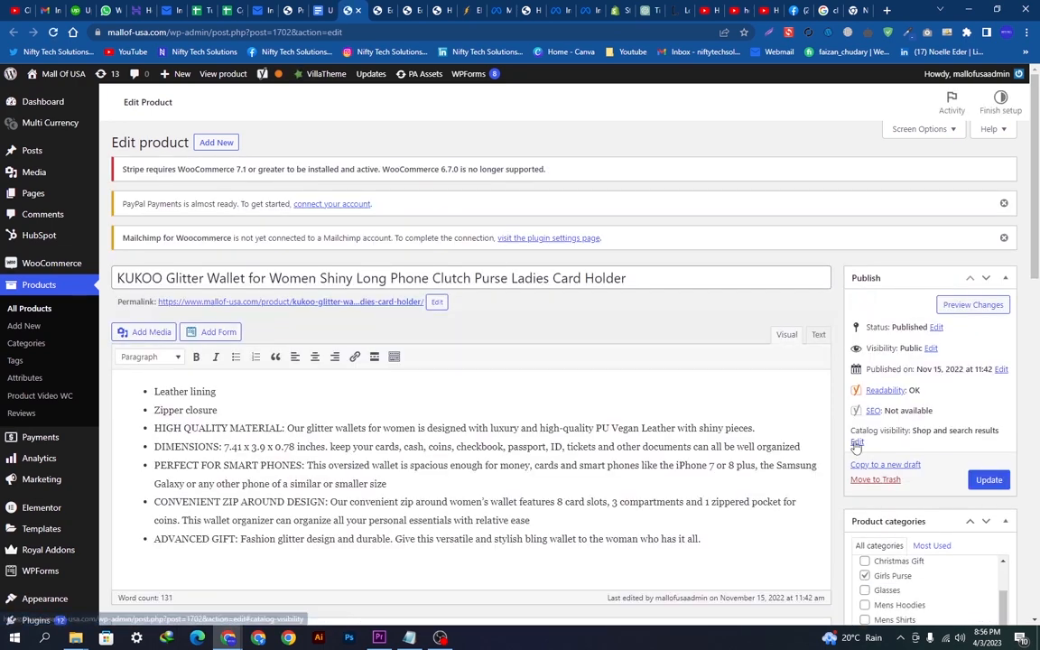
pyautogui.click(857, 441)
pyautogui.click(856, 538)
pyautogui.click(862, 561)
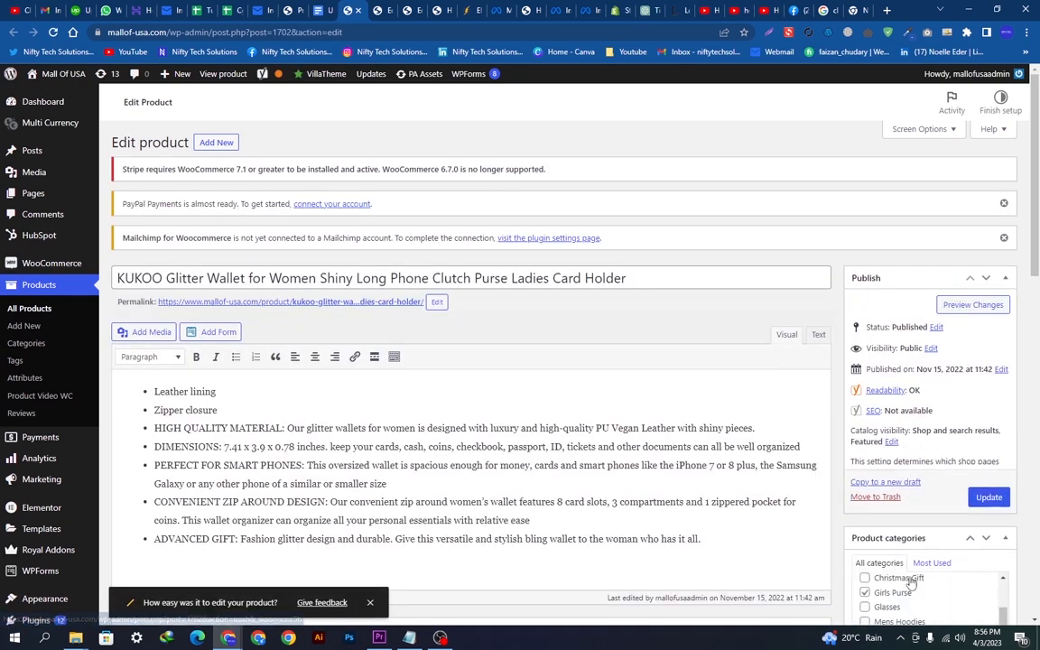
pyautogui.click(982, 480)
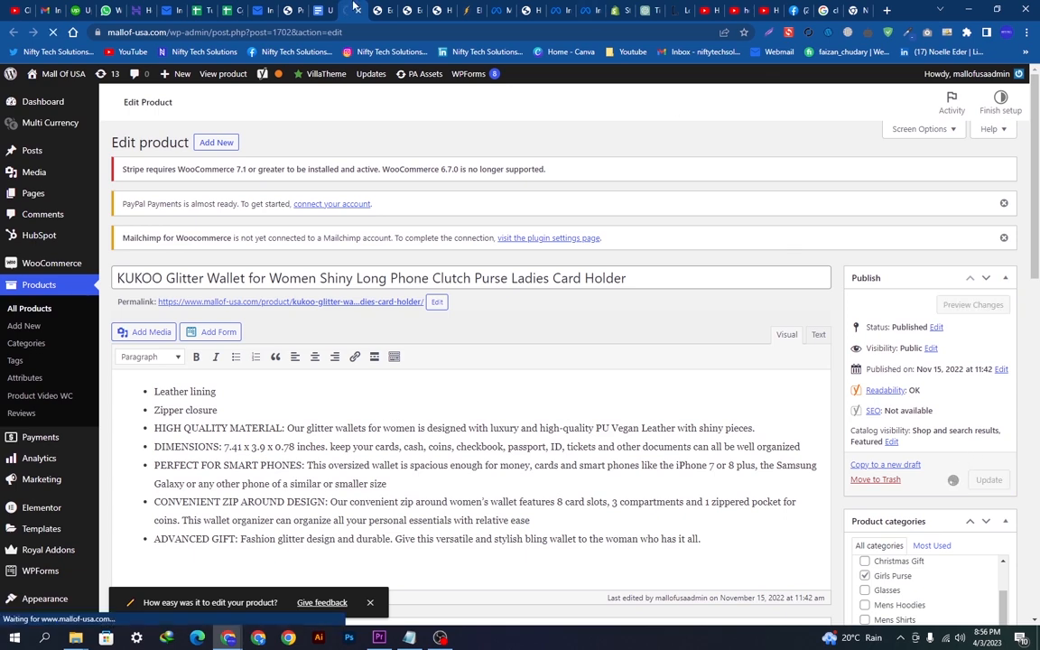
# - Open the Woosir Pop Purse product from its link in document item 2, mark it as a featured product, and update it
pyautogui.click(318, 10)
pyautogui.click(376, 284)
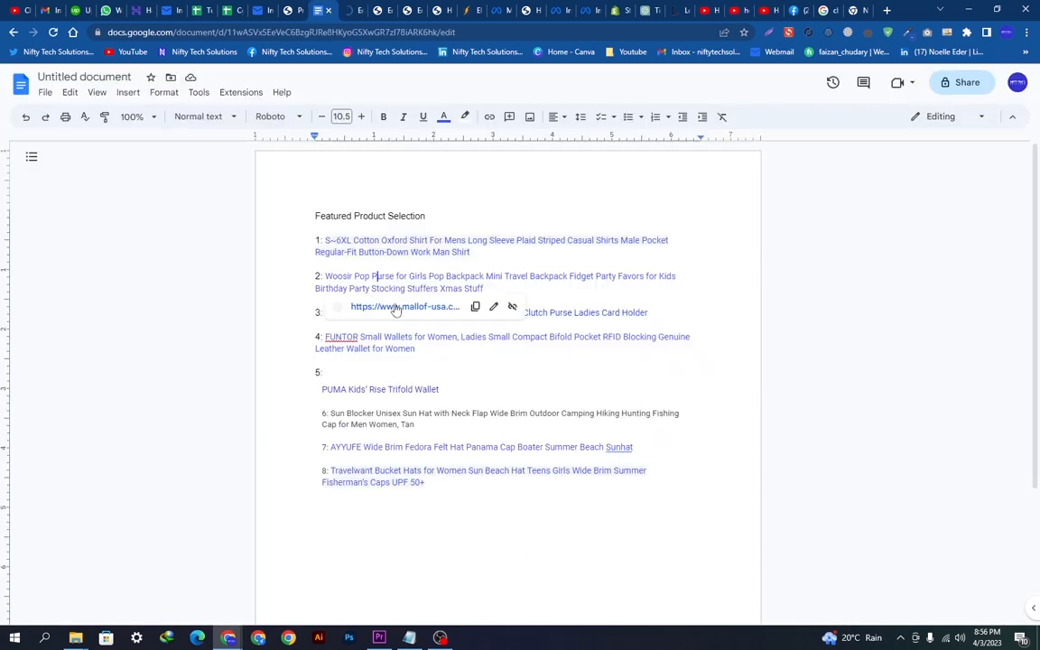
pyautogui.click(403, 308)
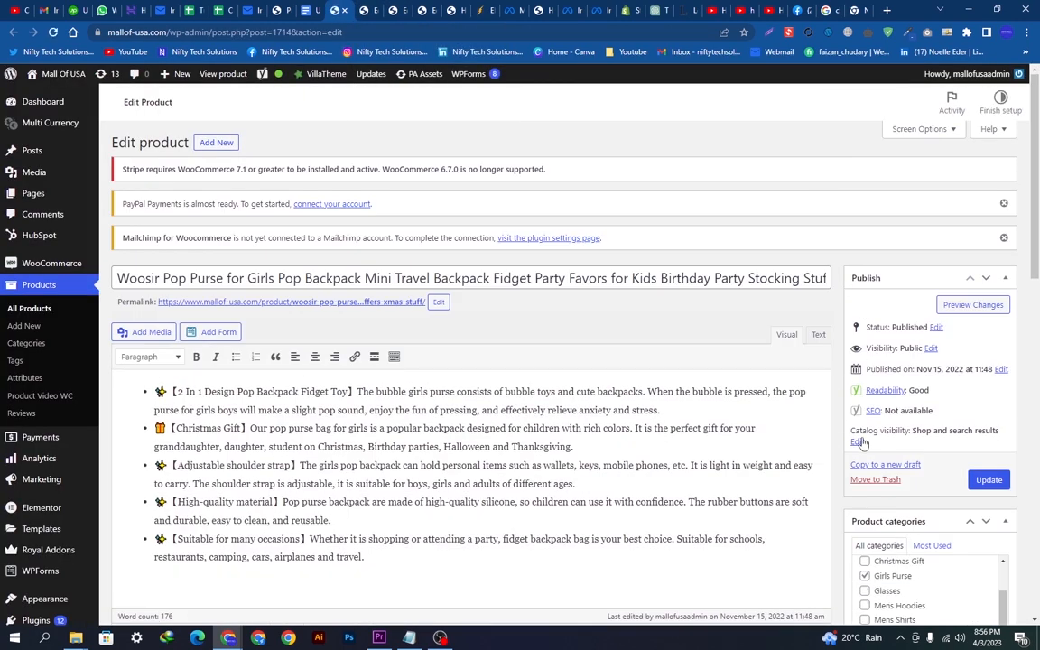
pyautogui.click(857, 442)
pyautogui.click(861, 561)
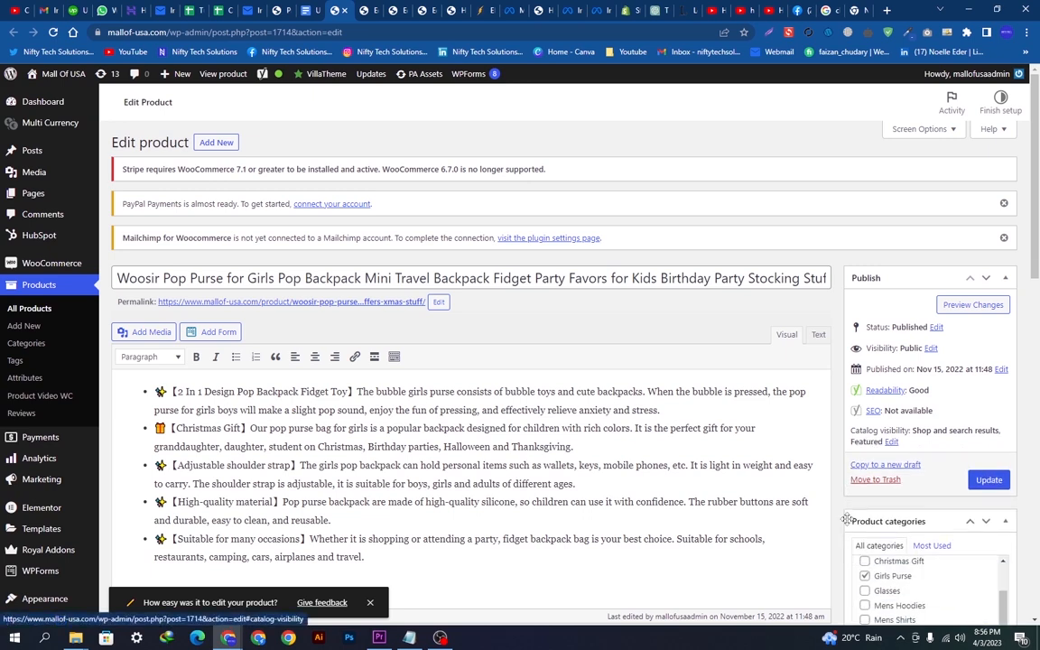
pyautogui.click(989, 480)
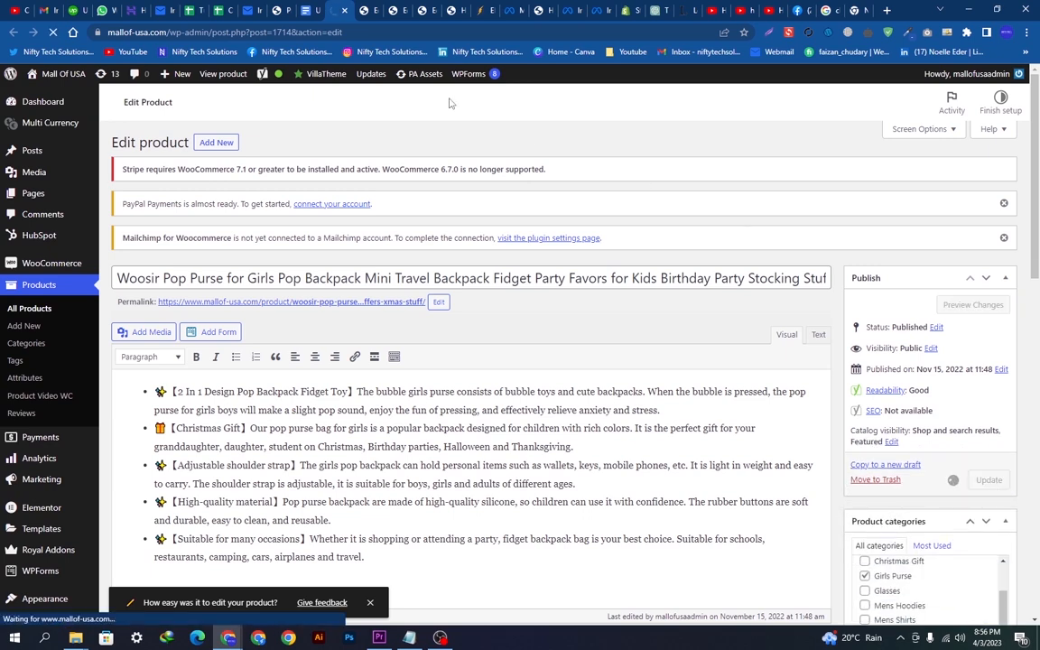
# - Open the S~6XL Cotton Oxford Shirt product from its link in document item 1, mark it as a featured product, and update it
pyautogui.click(307, 10)
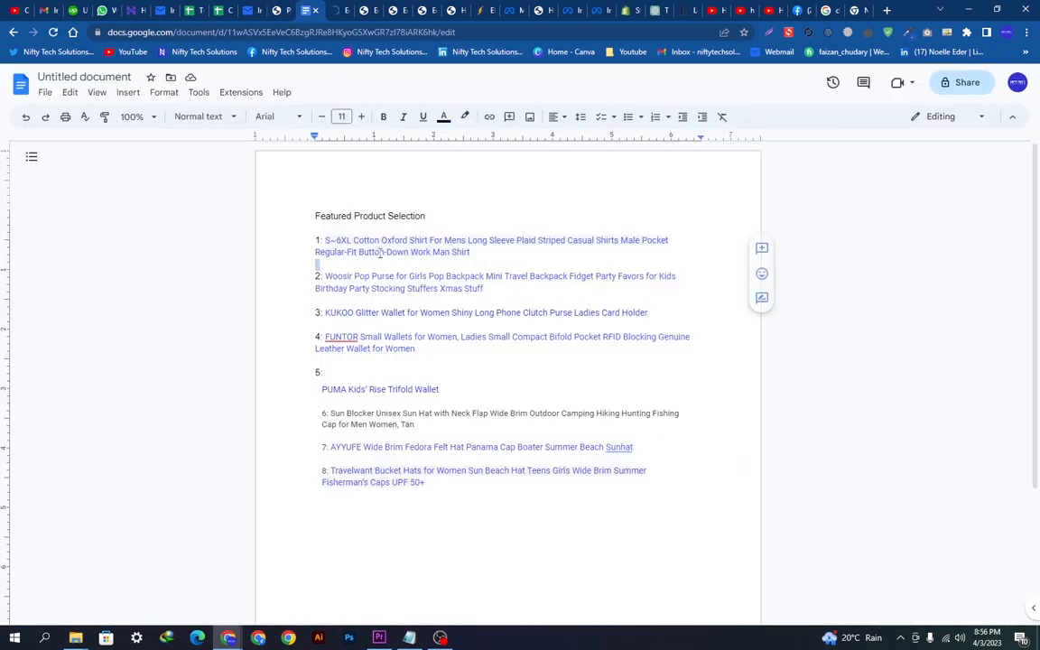
pyautogui.click(399, 241)
pyautogui.click(397, 269)
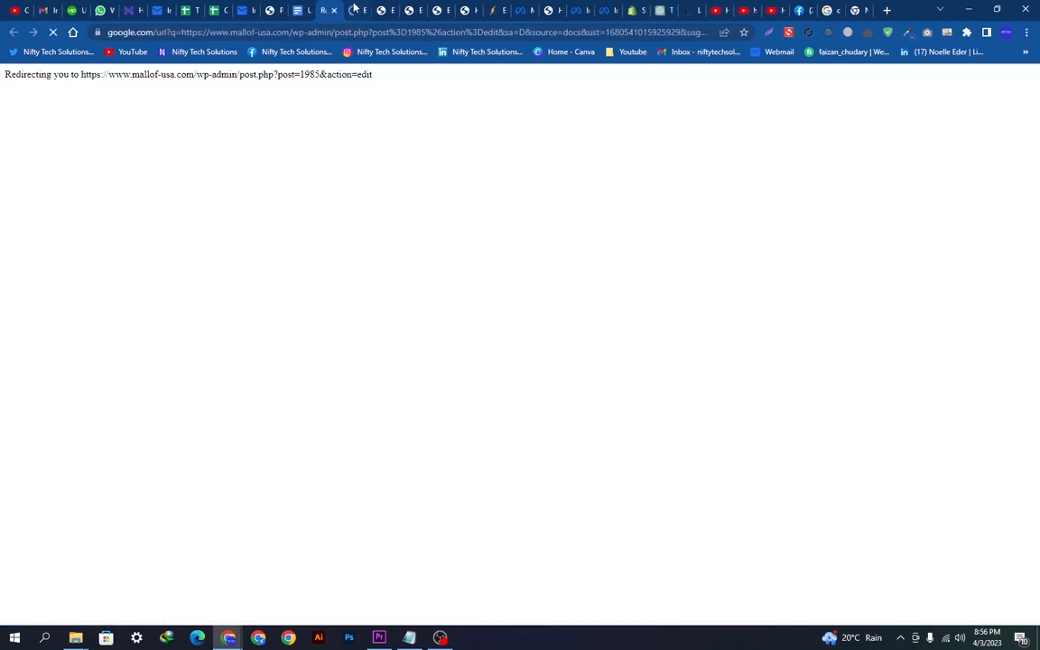
pyautogui.click(356, 9)
pyautogui.click(327, 12)
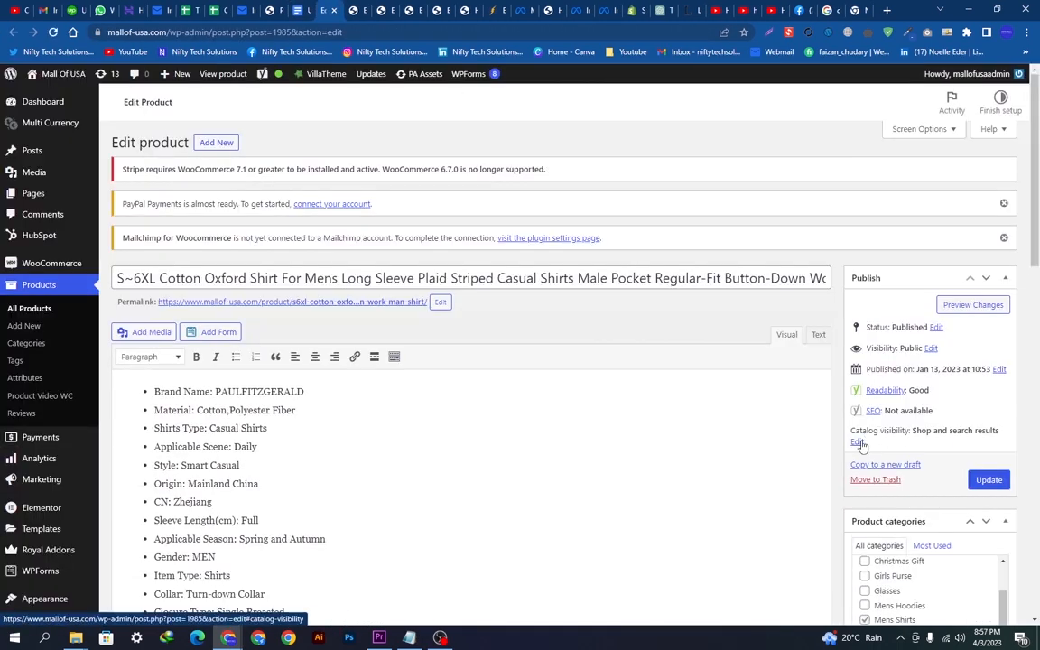
pyautogui.click(858, 443)
pyautogui.click(878, 539)
pyautogui.click(865, 561)
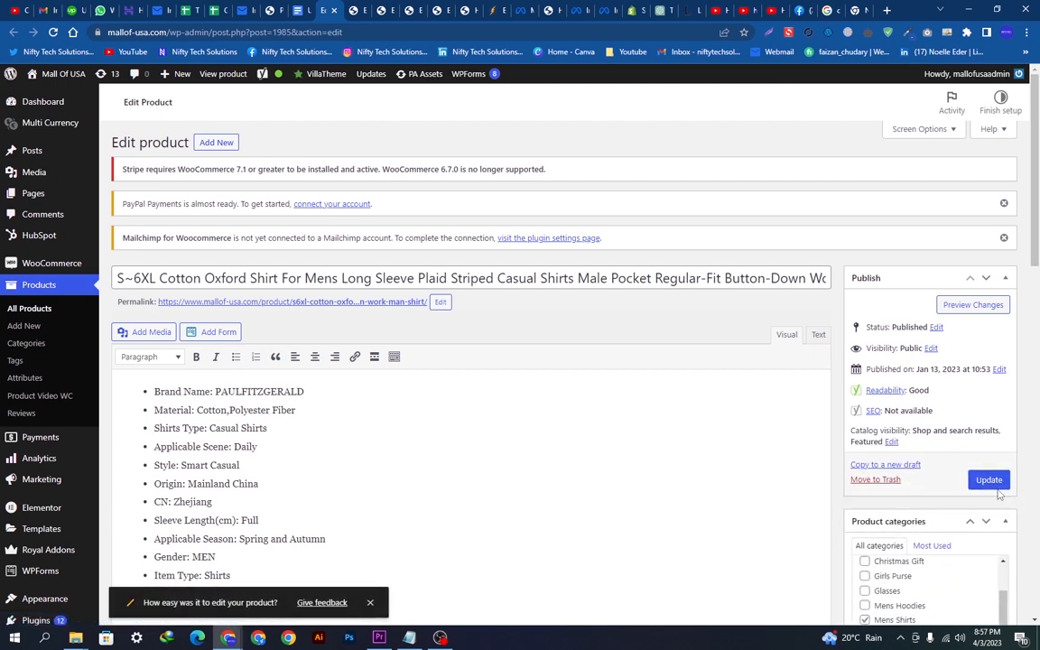
pyautogui.click(988, 480)
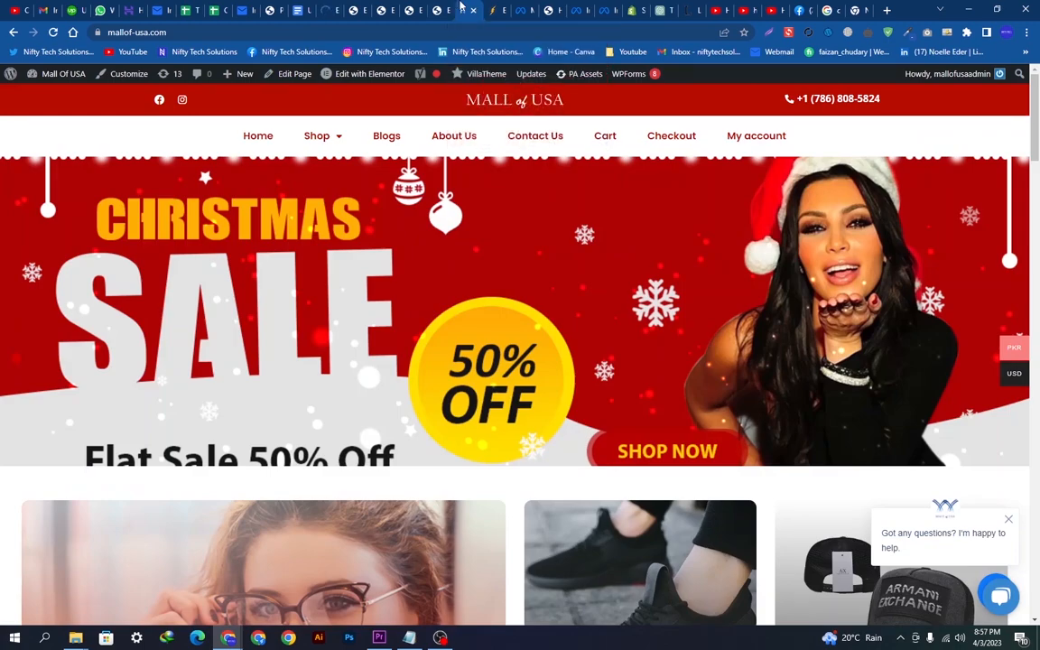
# - Close the leftover product editing pages, keeping the Mall of USA home page open
pyautogui.click(443, 4)
pyautogui.hotkey('ctrl', 'w')
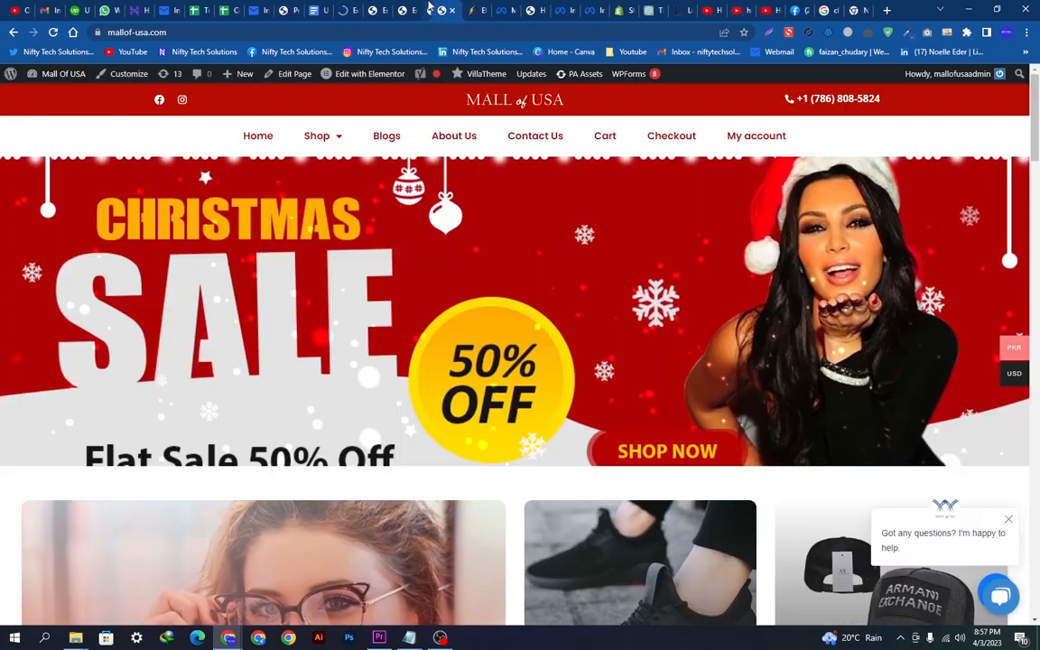
pyautogui.click(426, 6)
pyautogui.hotkey('ctrl', 'w')
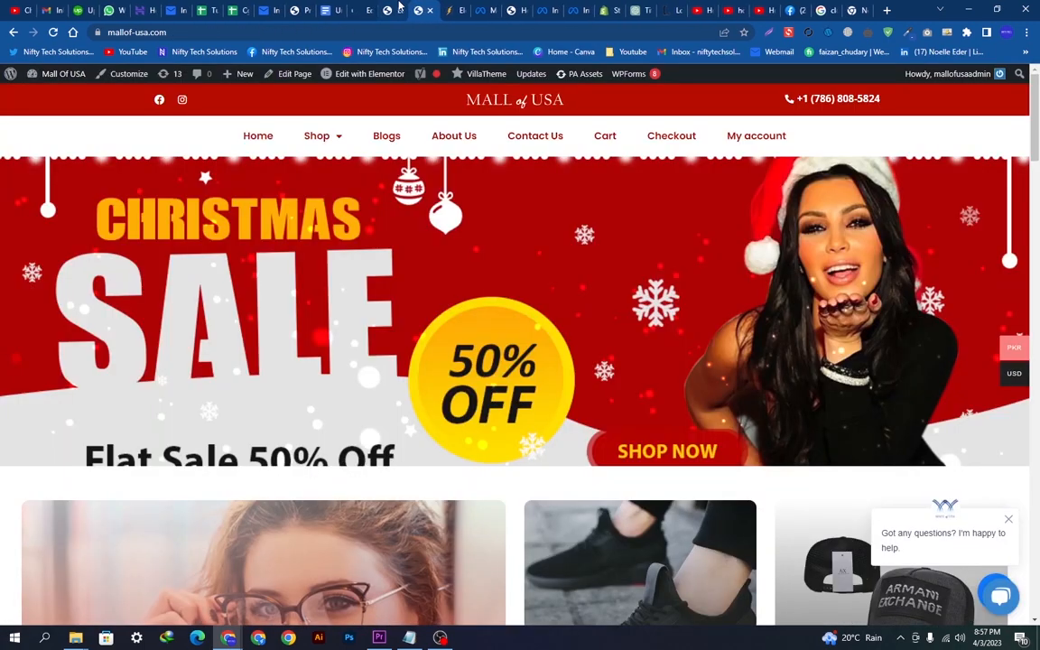
pyautogui.click(397, 5)
pyautogui.hotkey('ctrl', 'w')
pyautogui.click(377, 5)
pyautogui.hotkey('ctrl', 'w')
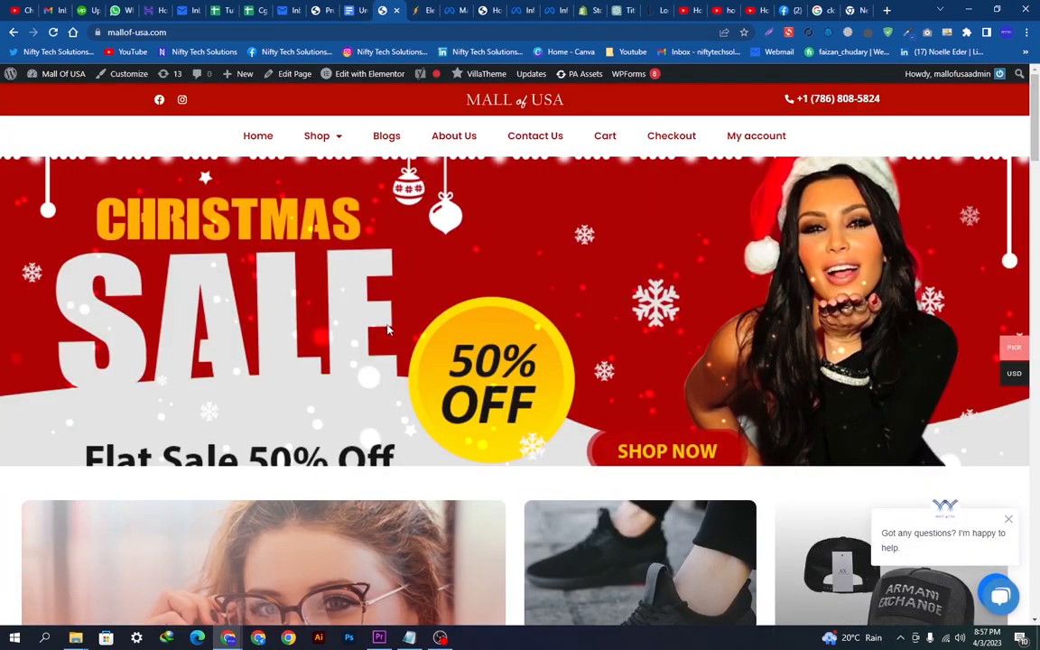
# - Reload the Mall of USA home page and check which products the Popular Products section shows
pyautogui.scroll(-10, 388, 331)
pyautogui.scroll(-3, 441, 337)
pyautogui.scroll(3, 425, 334)
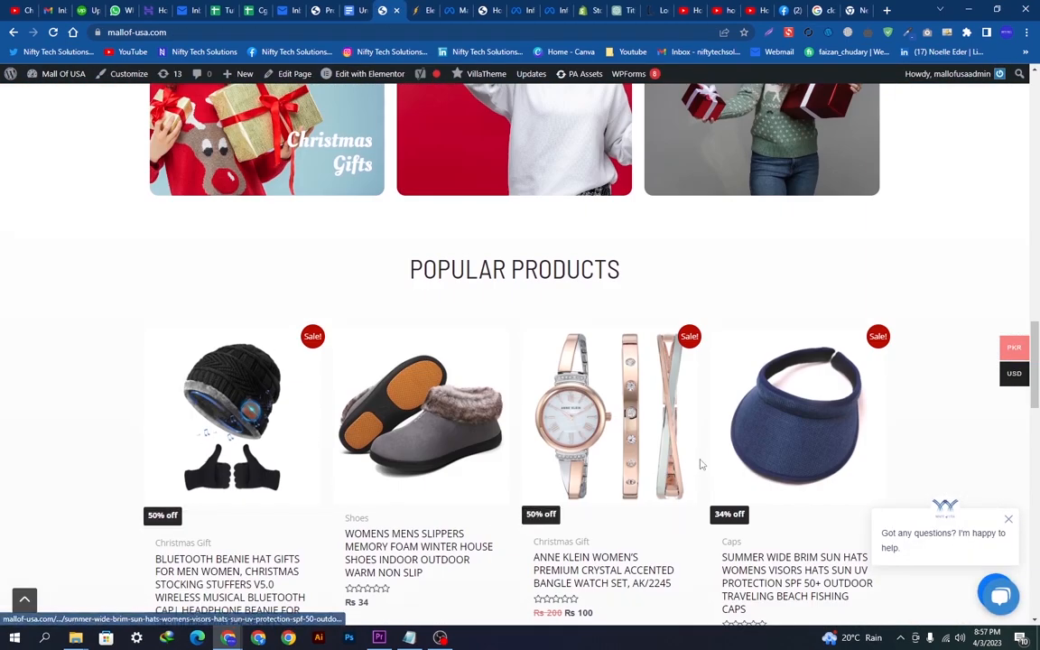
pyautogui.hotkey('ctrl', 'r')
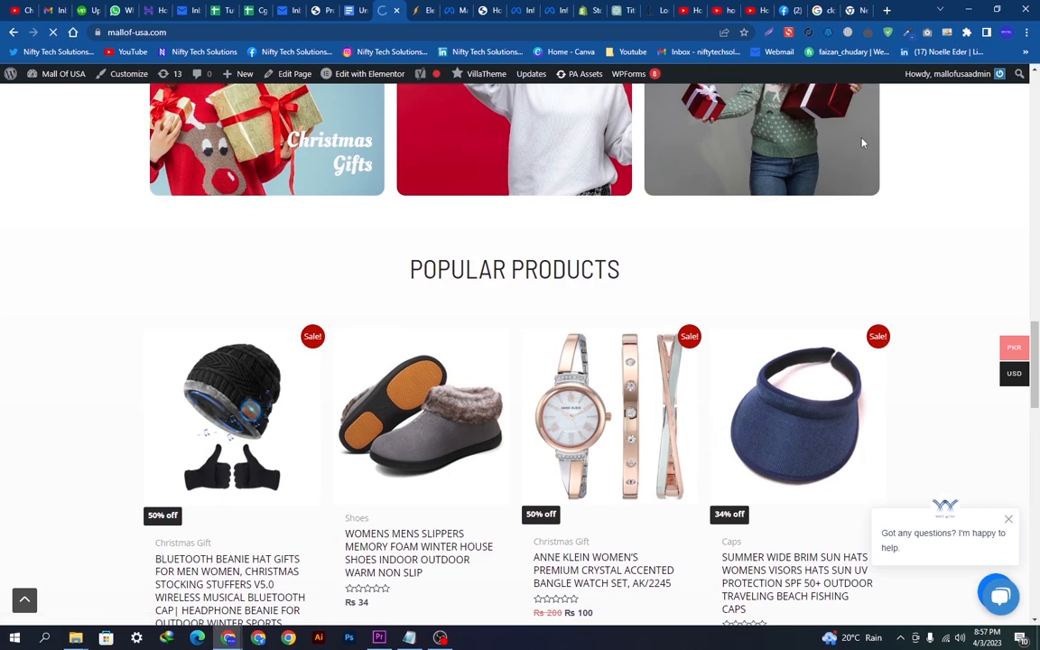
pyautogui.moveTo(1031, 294)
pyautogui.mouseDown()
pyautogui.moveTo(1031, 375)
pyautogui.moveTo(1018, 309)
pyautogui.mouseUp()
pyautogui.moveTo(616, 170); pyautogui.dragTo(278, 127)
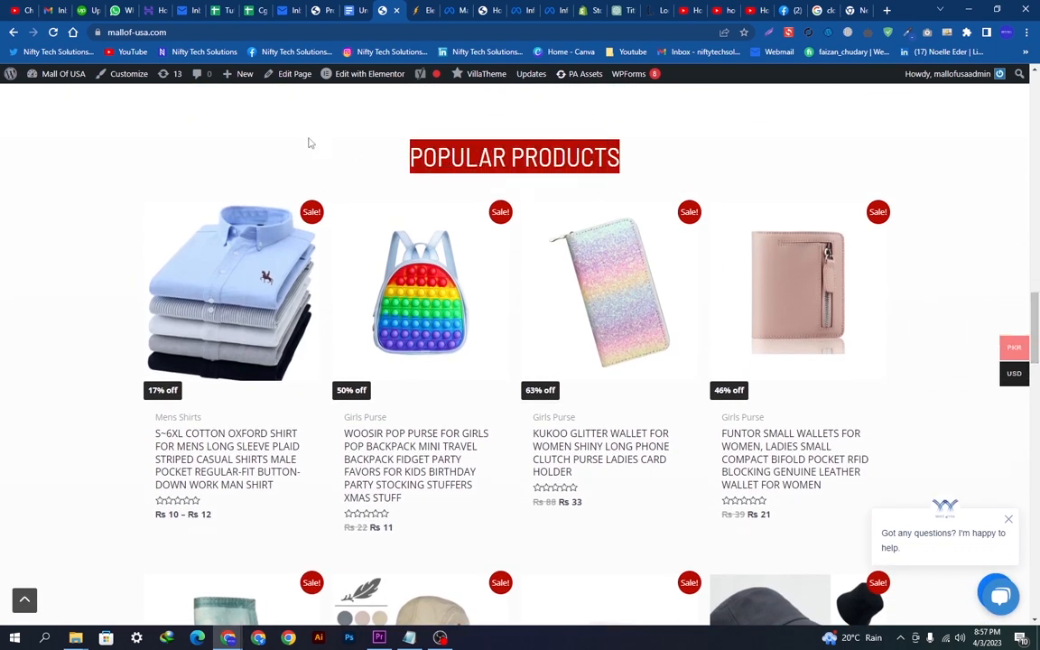
# - View the KUKOO Glitter Wallet product page and return to the home page's Popular Products section
pyautogui.click(499, 215)
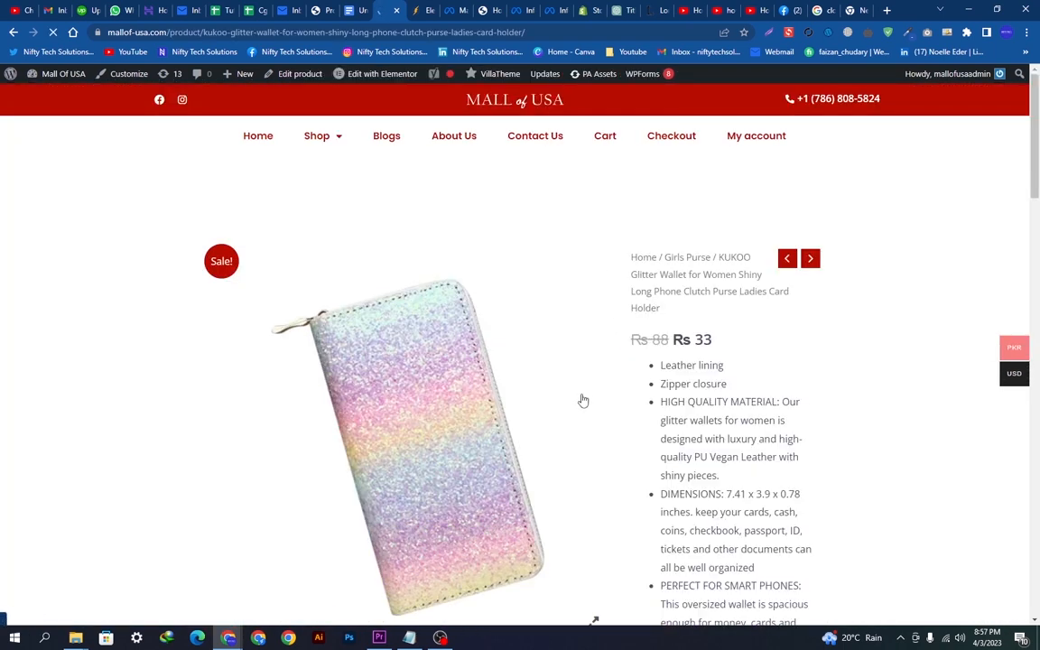
pyautogui.click(468, 105)
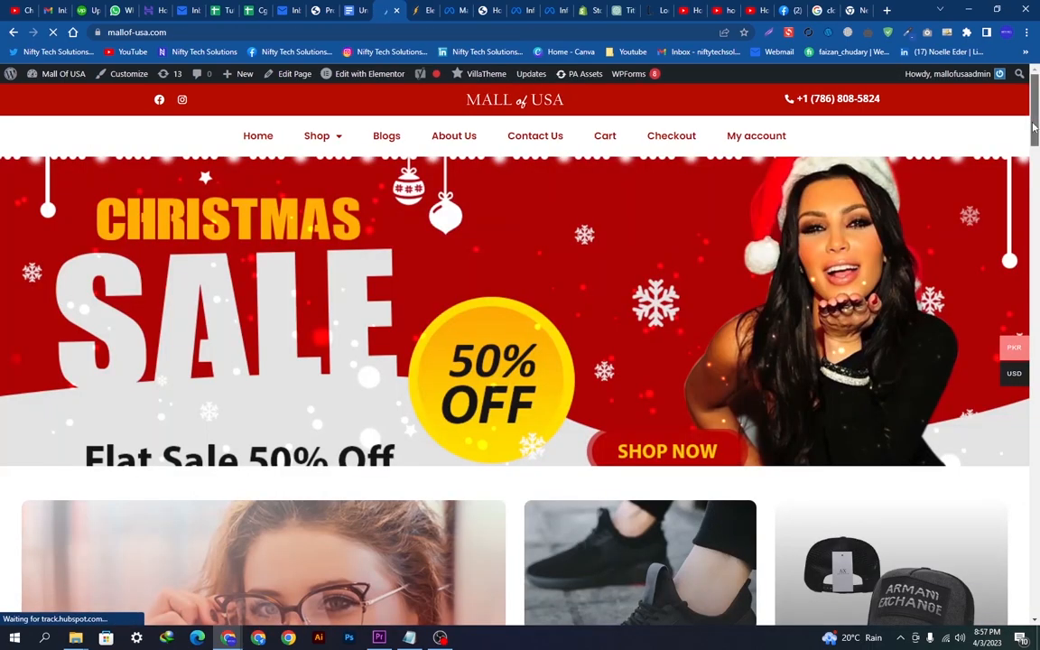
pyautogui.moveTo(1035, 128); pyautogui.dragTo(1002, 320)
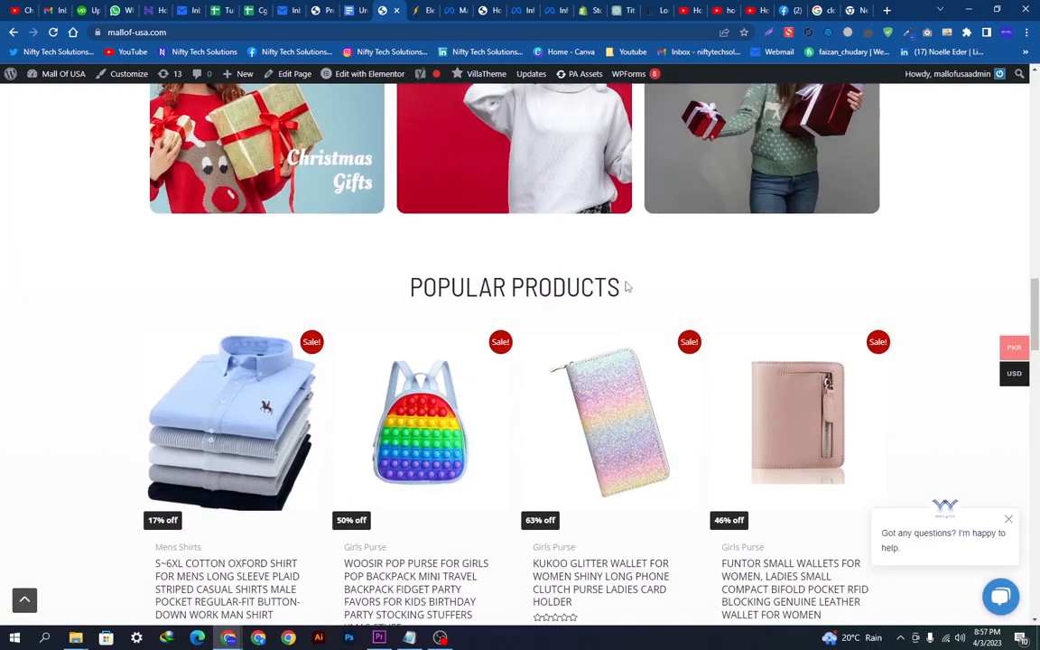
# - Open the home page for editing with Elementor in a new browser tab
pyautogui.moveTo(624, 288); pyautogui.dragTo(407, 289)
pyautogui.rightClick(354, 73)
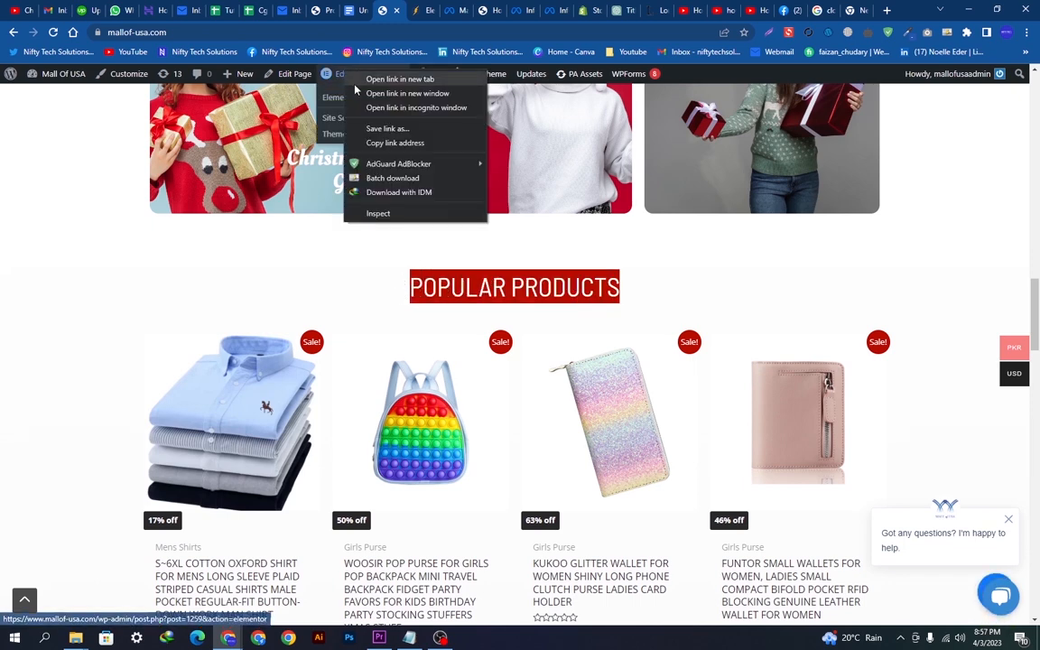
pyautogui.click(388, 78)
pyautogui.click(388, 10)
pyautogui.click(384, 10)
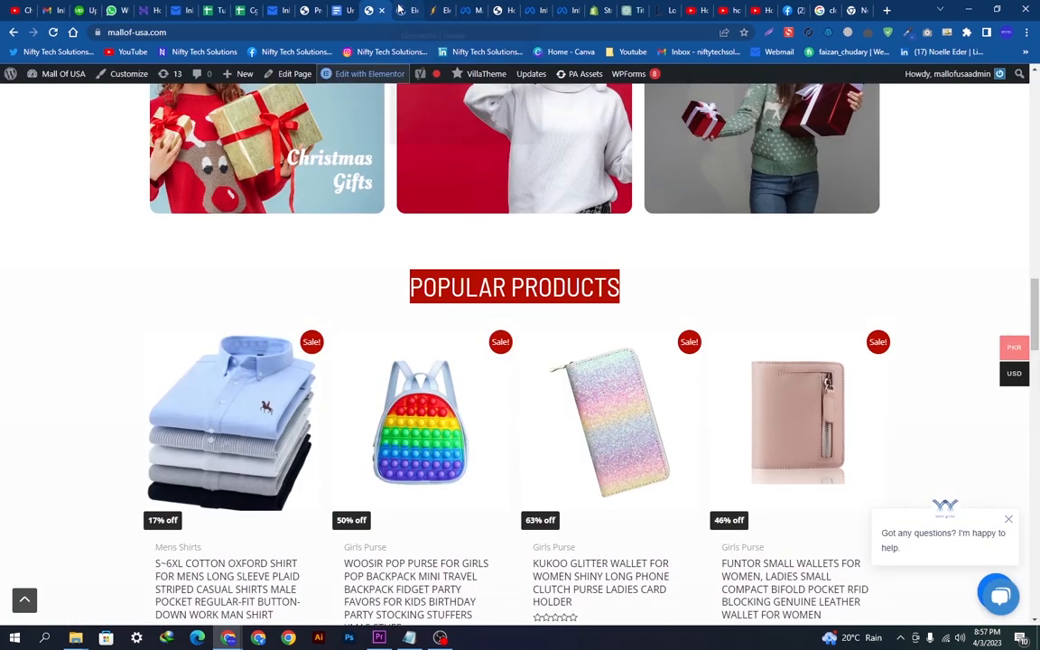
pyautogui.click(399, 8)
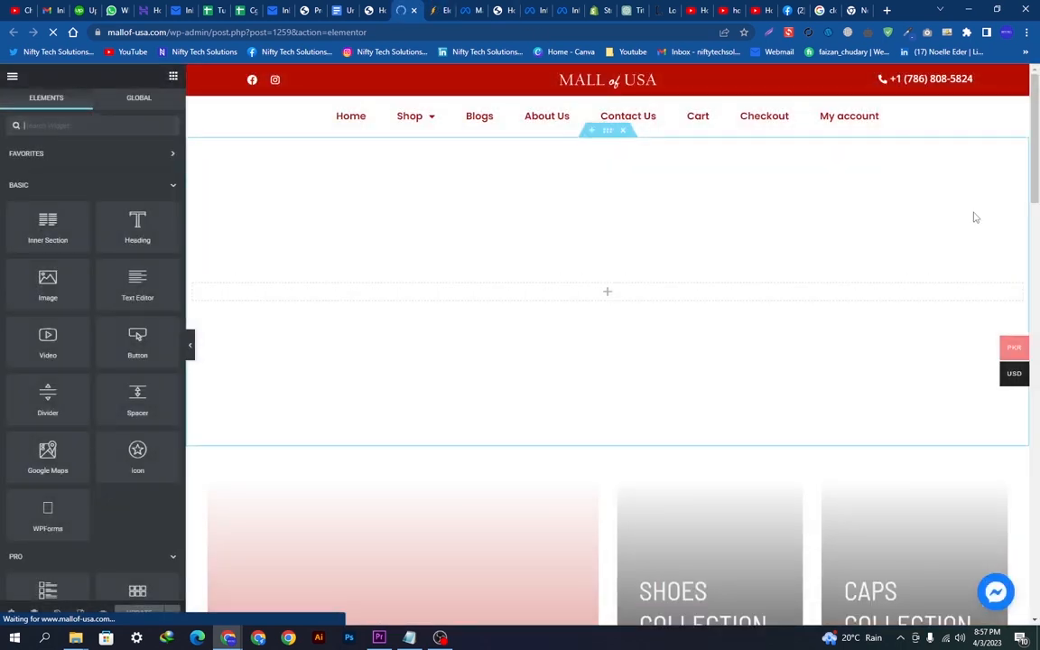
# - Change the Popular Products heading's title to "Featured Products" and update the page
pyautogui.scroll(-15, 1030, 136)
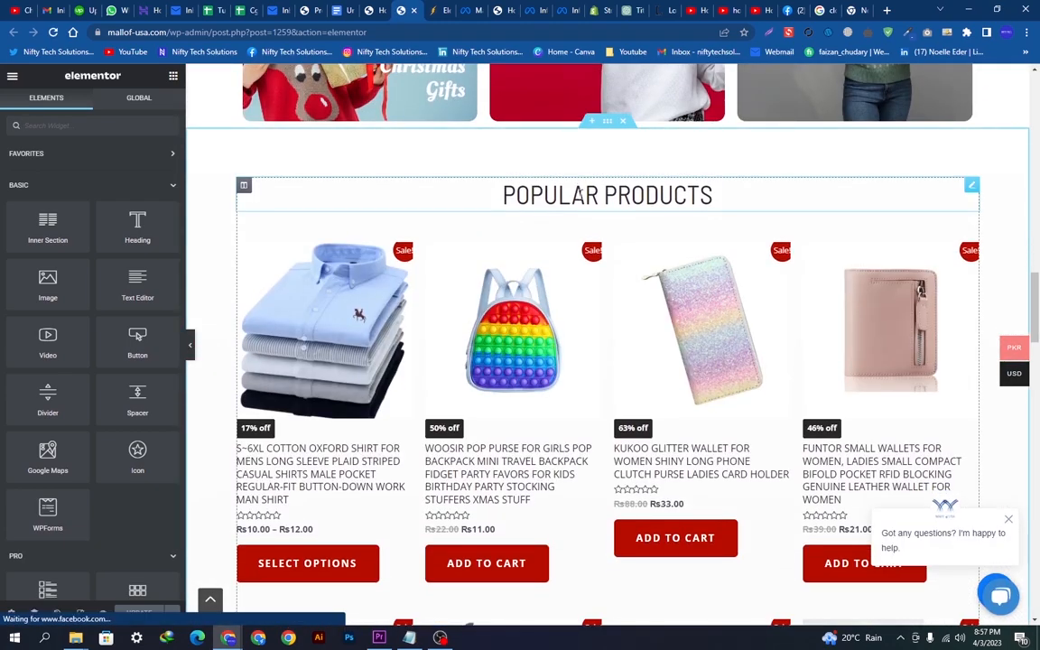
pyautogui.click(768, 202)
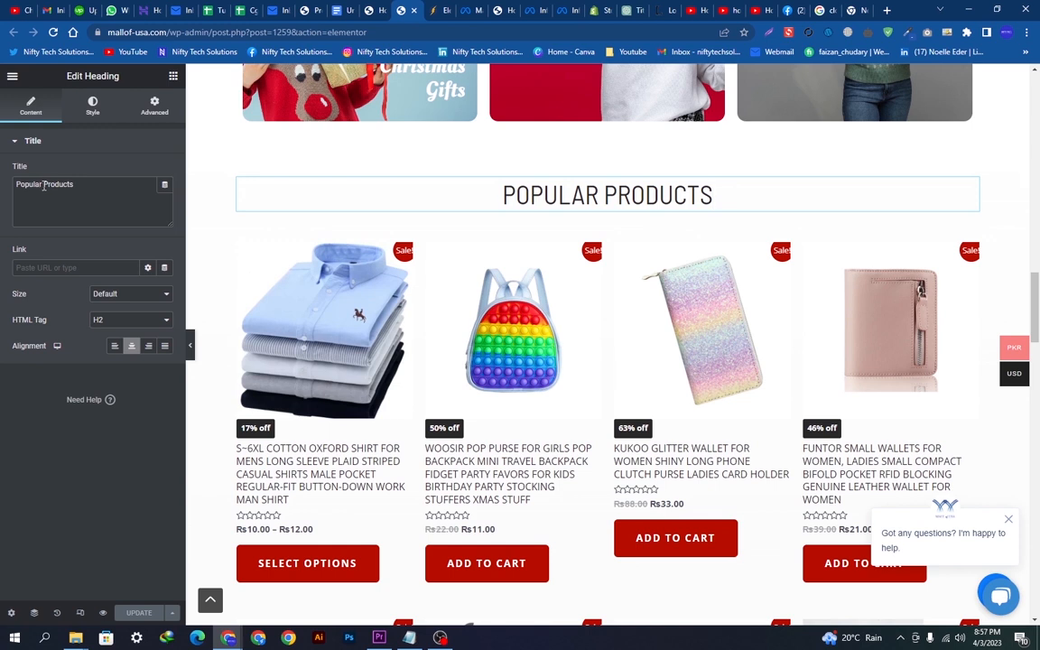
pyautogui.press('BackSpace')
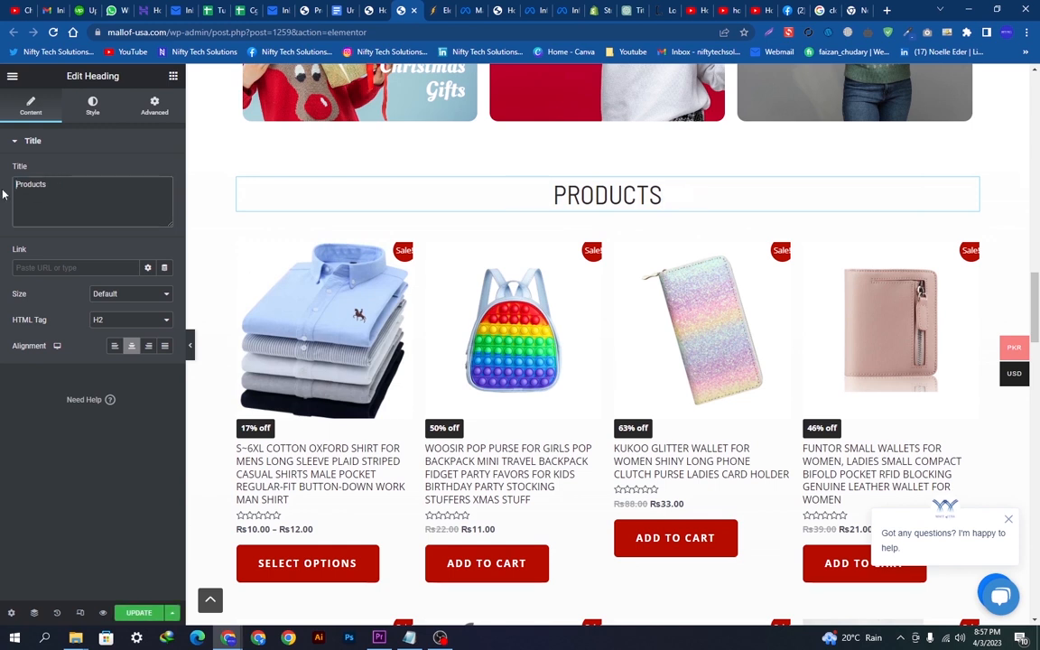
pyautogui.write('Featu')
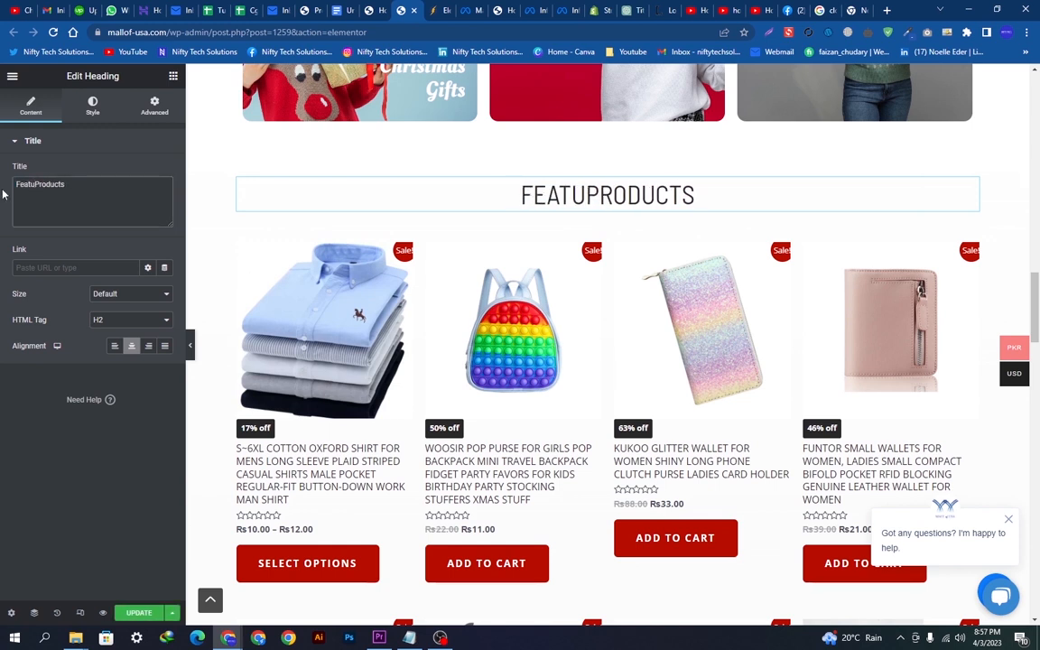
pyautogui.write('red')
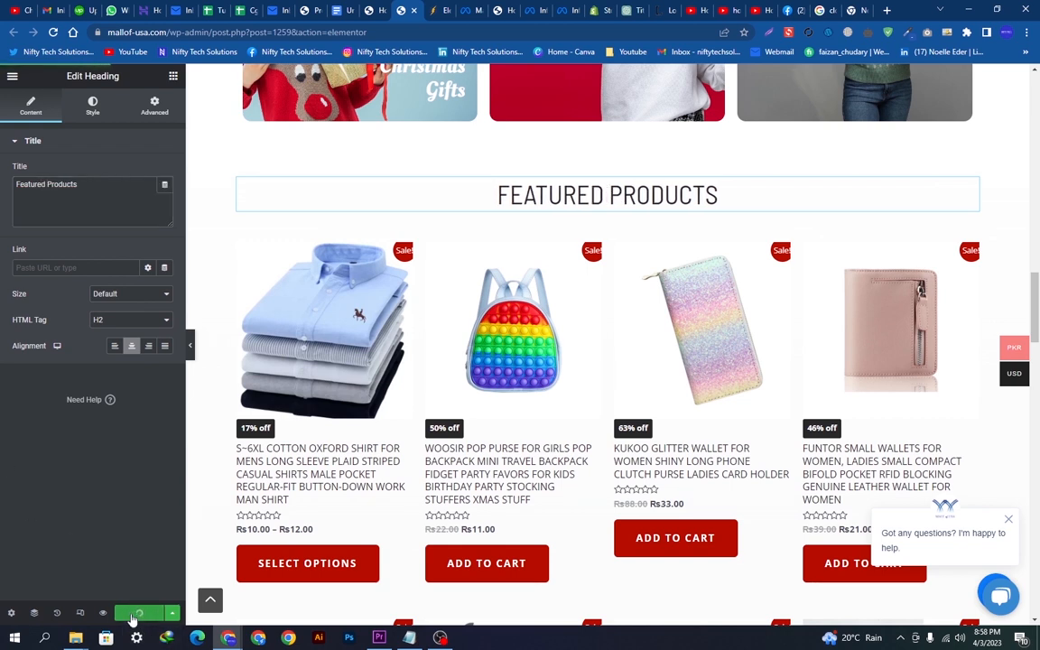
# - Reload the live home page and check the heading above the featured product grid
pyautogui.click(372, 9)
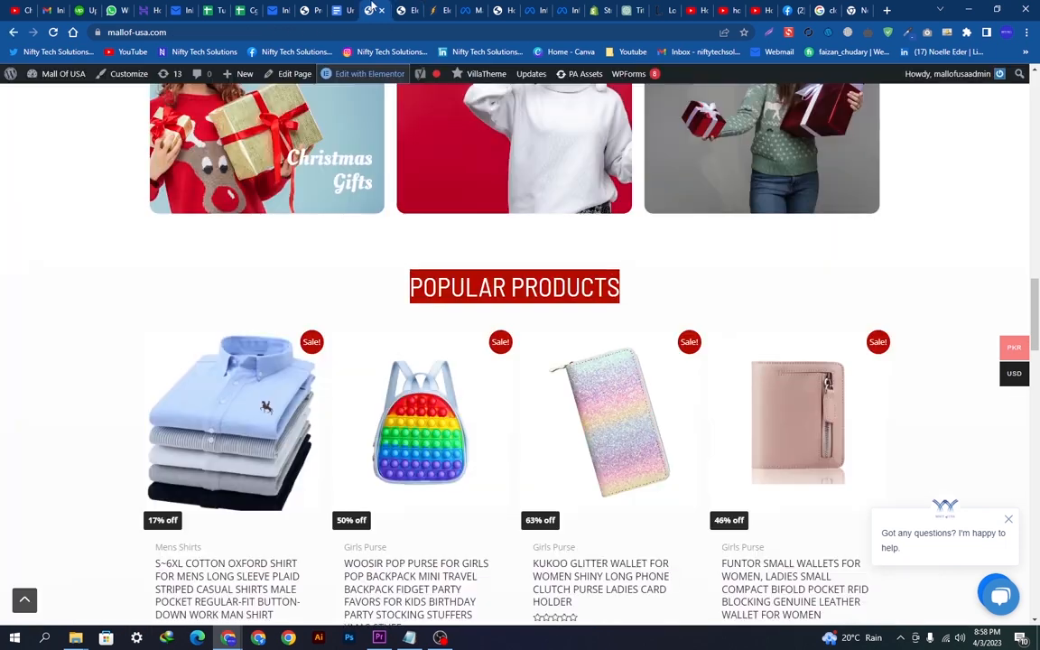
pyautogui.press('F5')
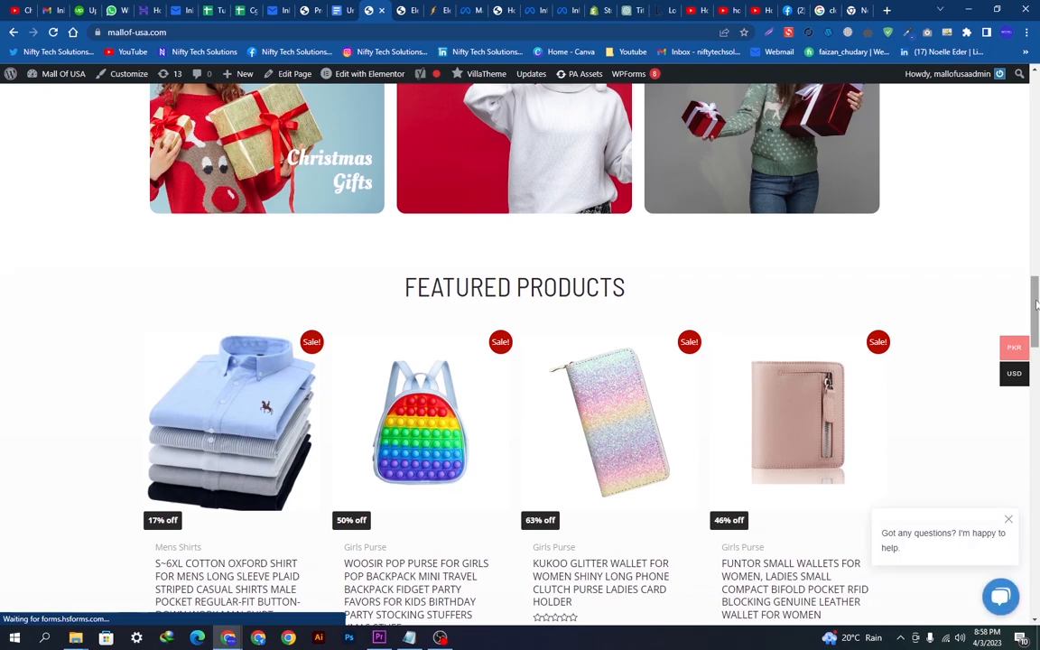
pyautogui.moveTo(1037, 303); pyautogui.dragTo(1001, 298)
pyautogui.moveTo(628, 282)
pyautogui.mouseDown()
pyautogui.moveTo(409, 281)
pyautogui.moveTo(643, 286)
pyautogui.mouseUp()
pyautogui.click(642, 285)
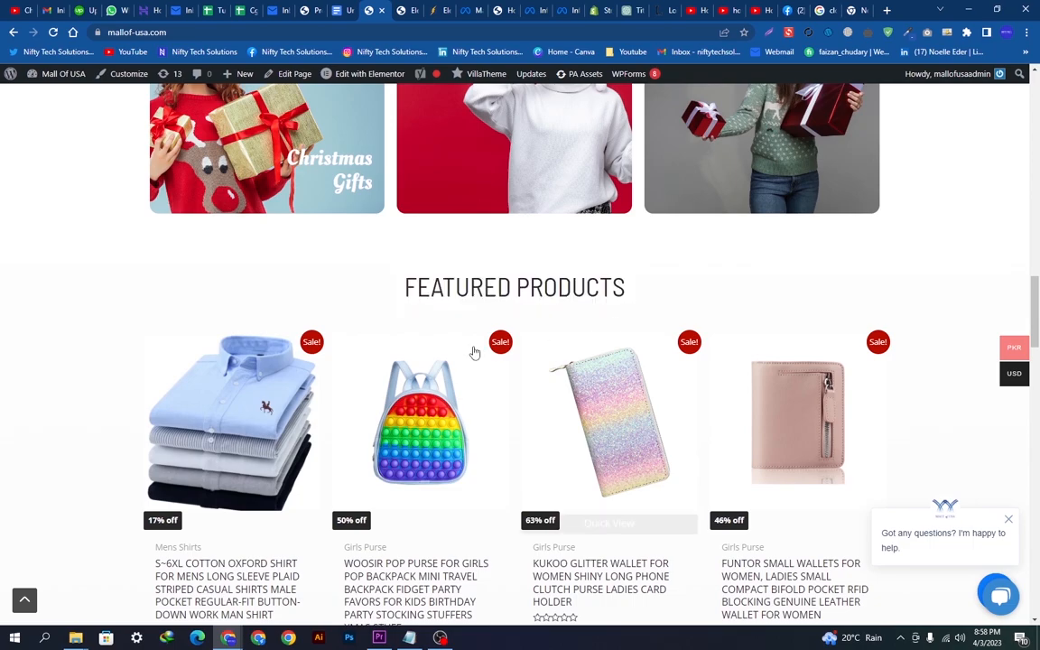